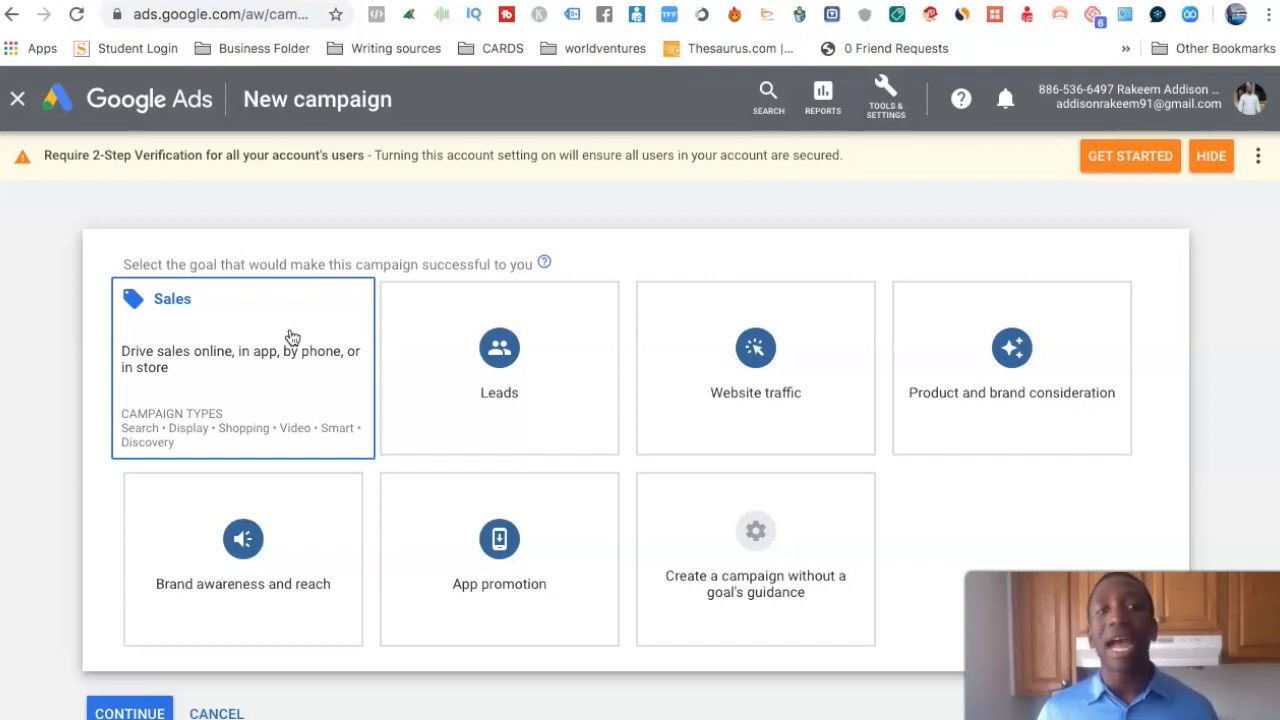
click(223, 323)
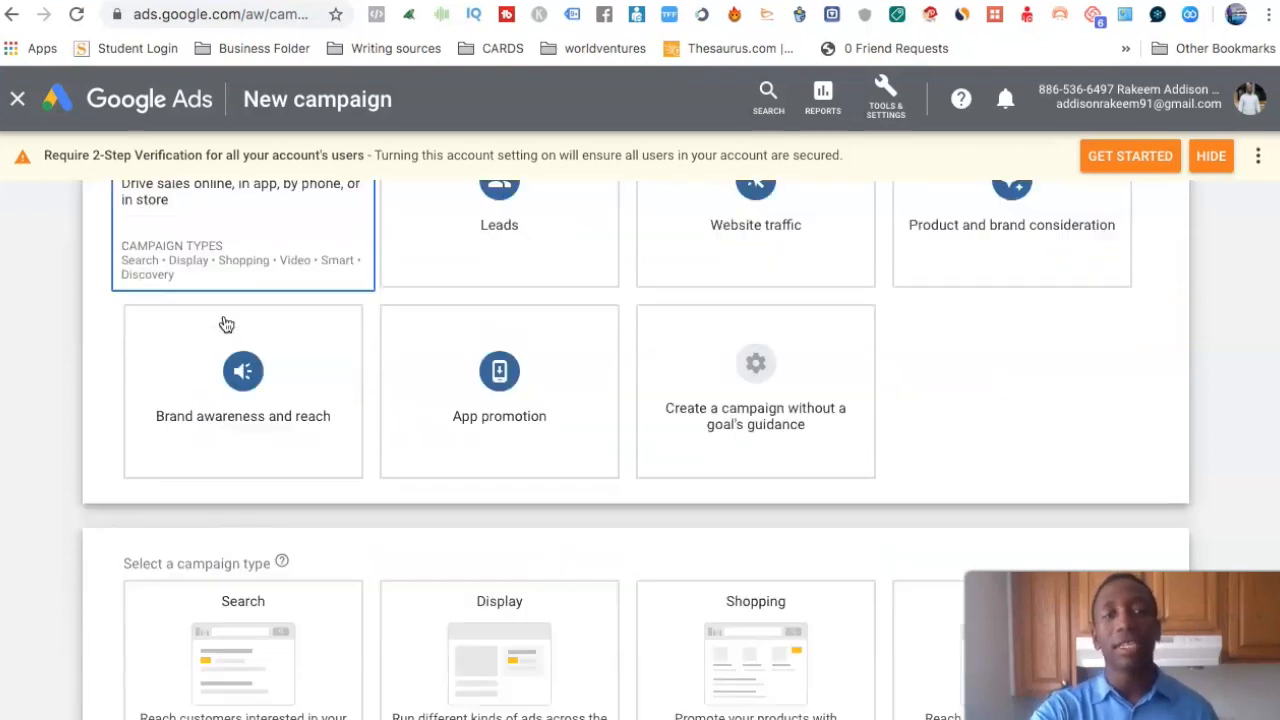
click(1050, 338)
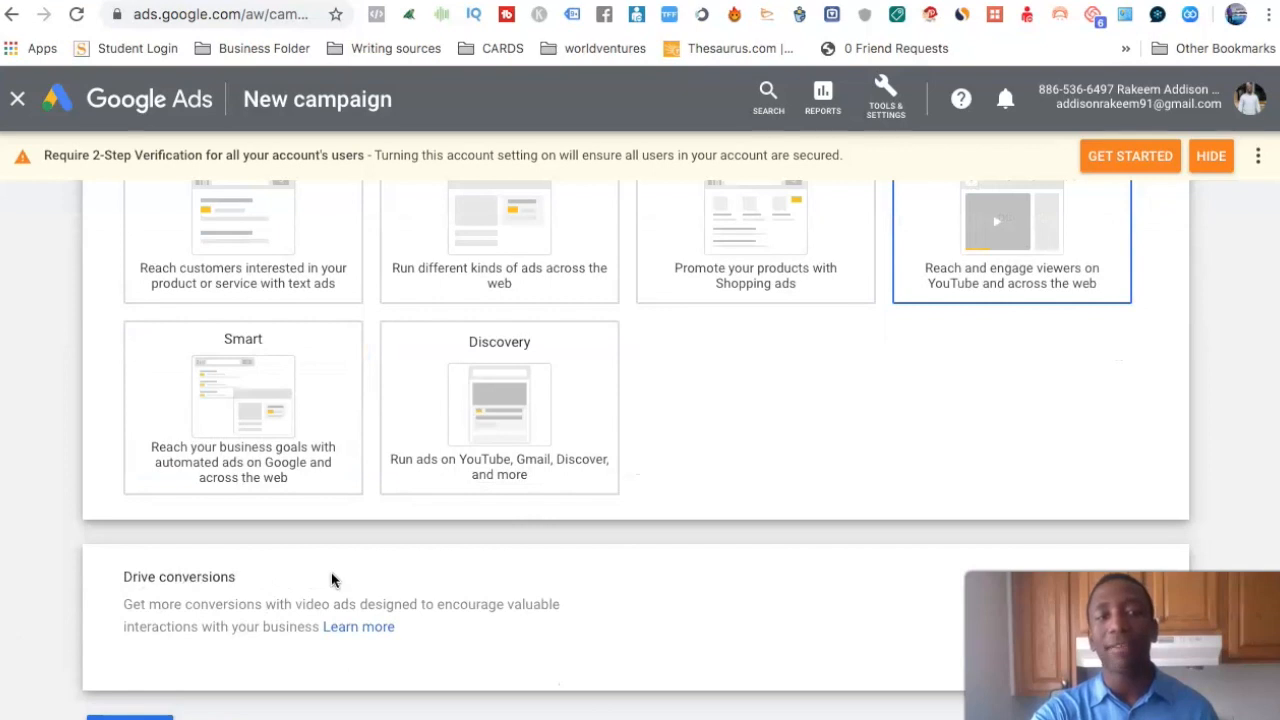
scroll(906, 466, up, 6)
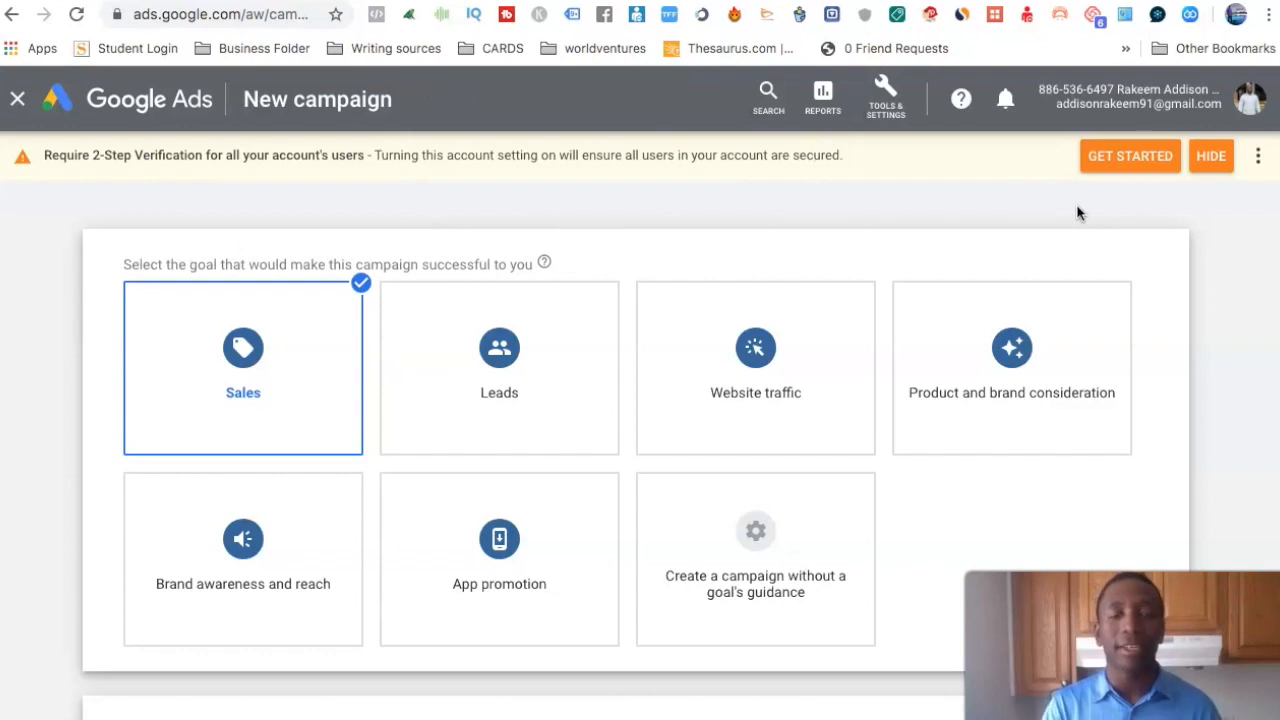
Choose to create the campaign without a goal's guidance and pick Video as the campaign type.
mouse_move(768, 537)
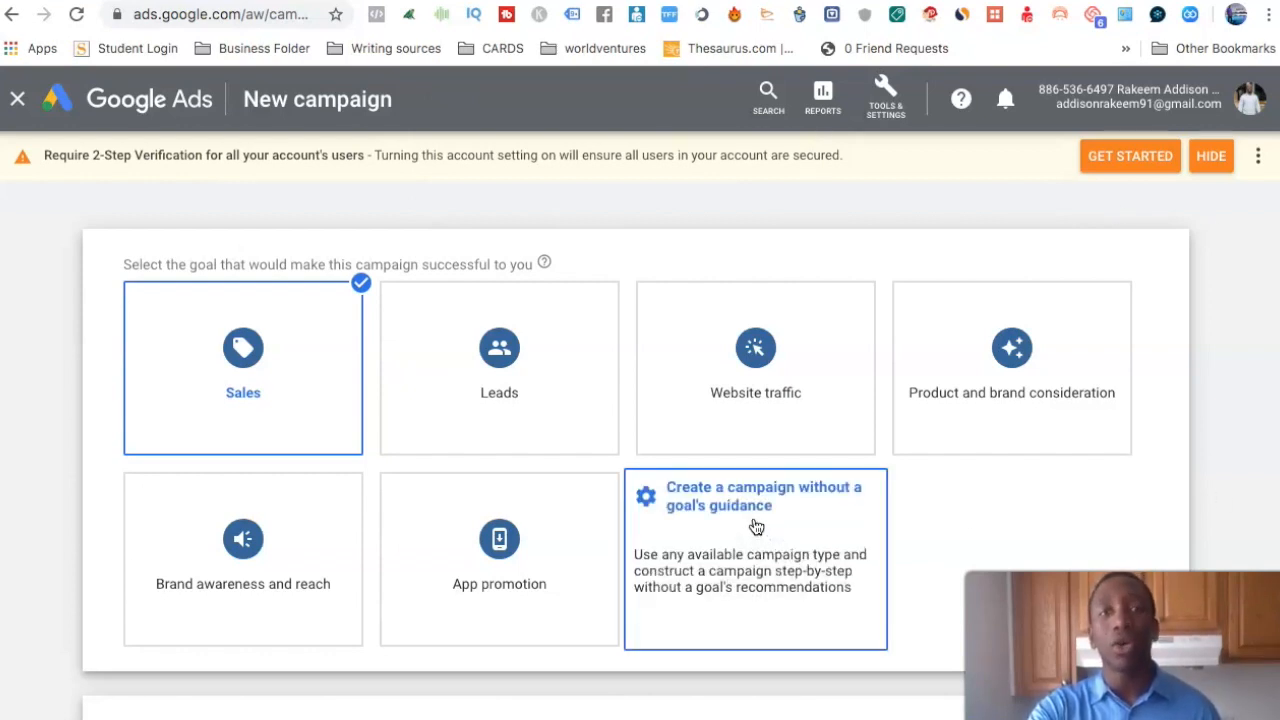
click(757, 527)
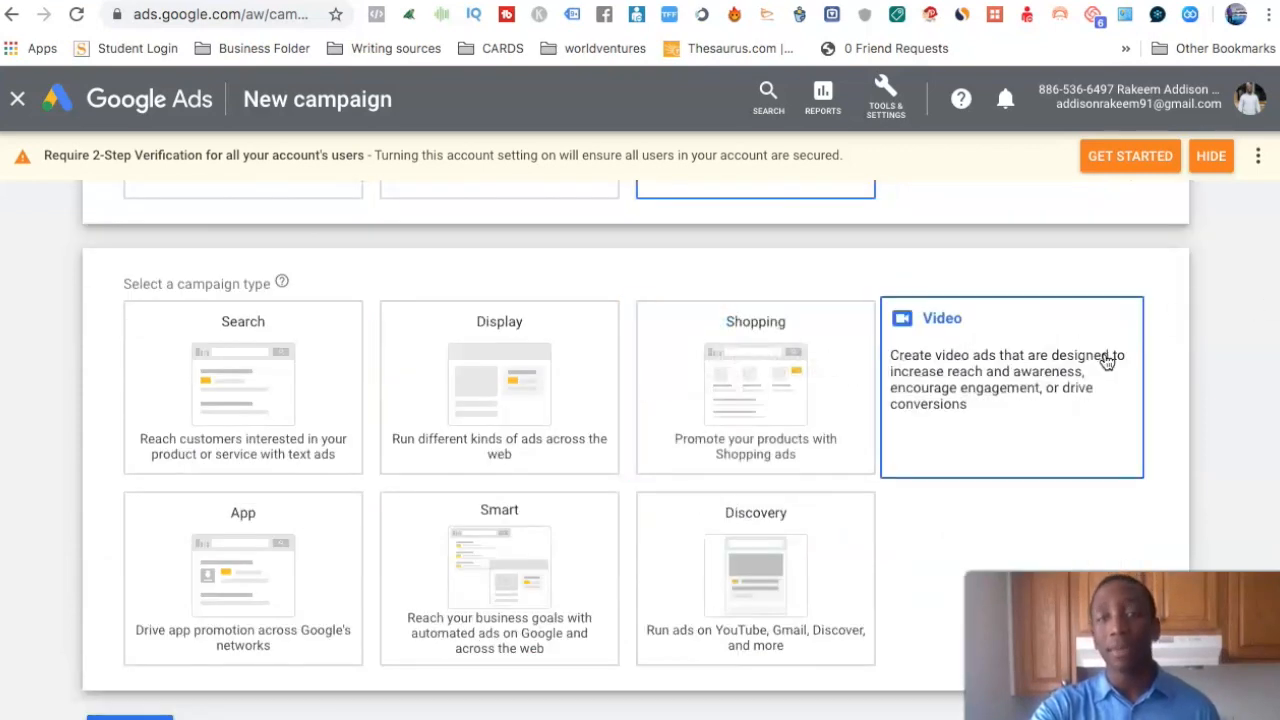
scroll(876, 229, up, 2)
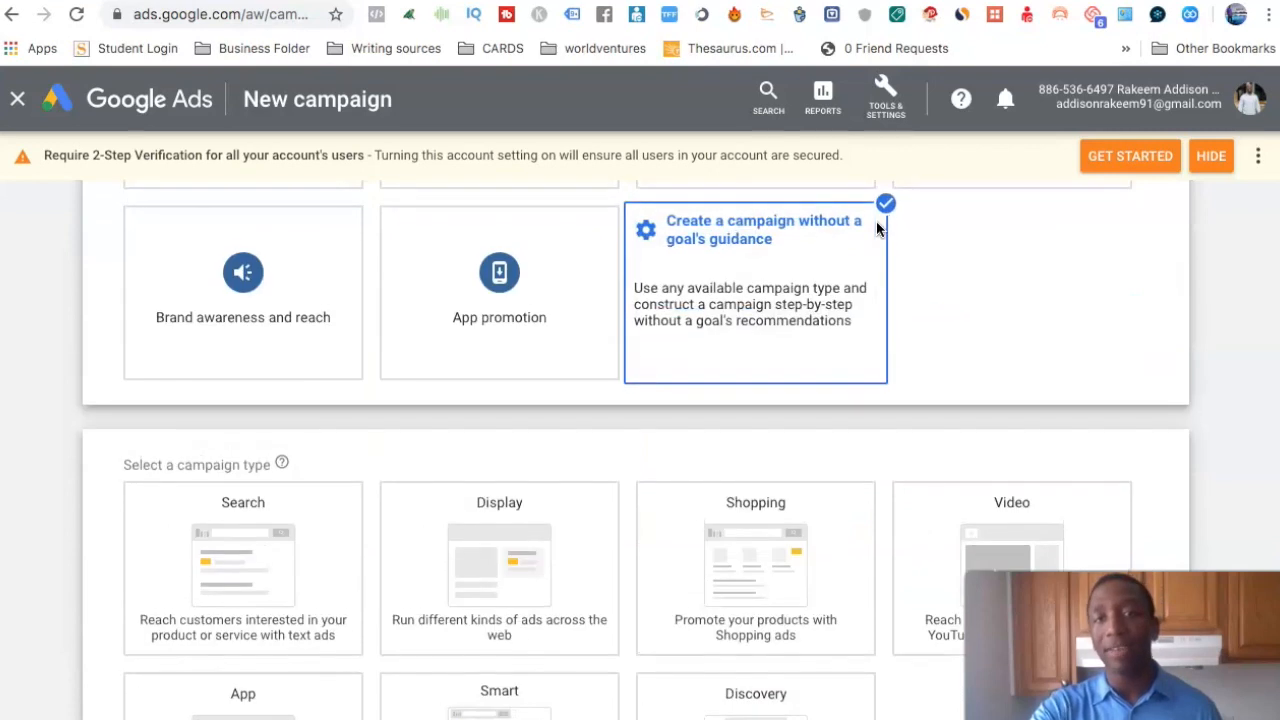
scroll(876, 229, down, 1)
click(1040, 401)
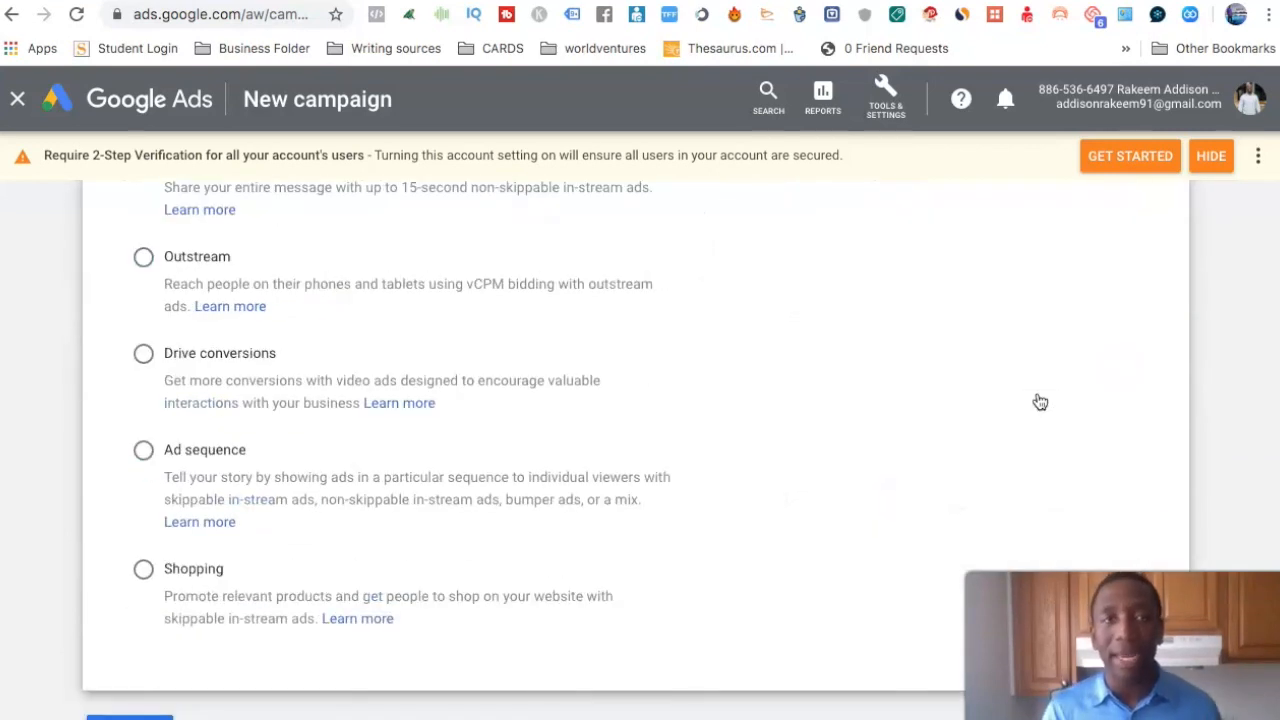
Review the video campaign subtypes and continue with Custom video campaign.
scroll(636, 323, up, 2)
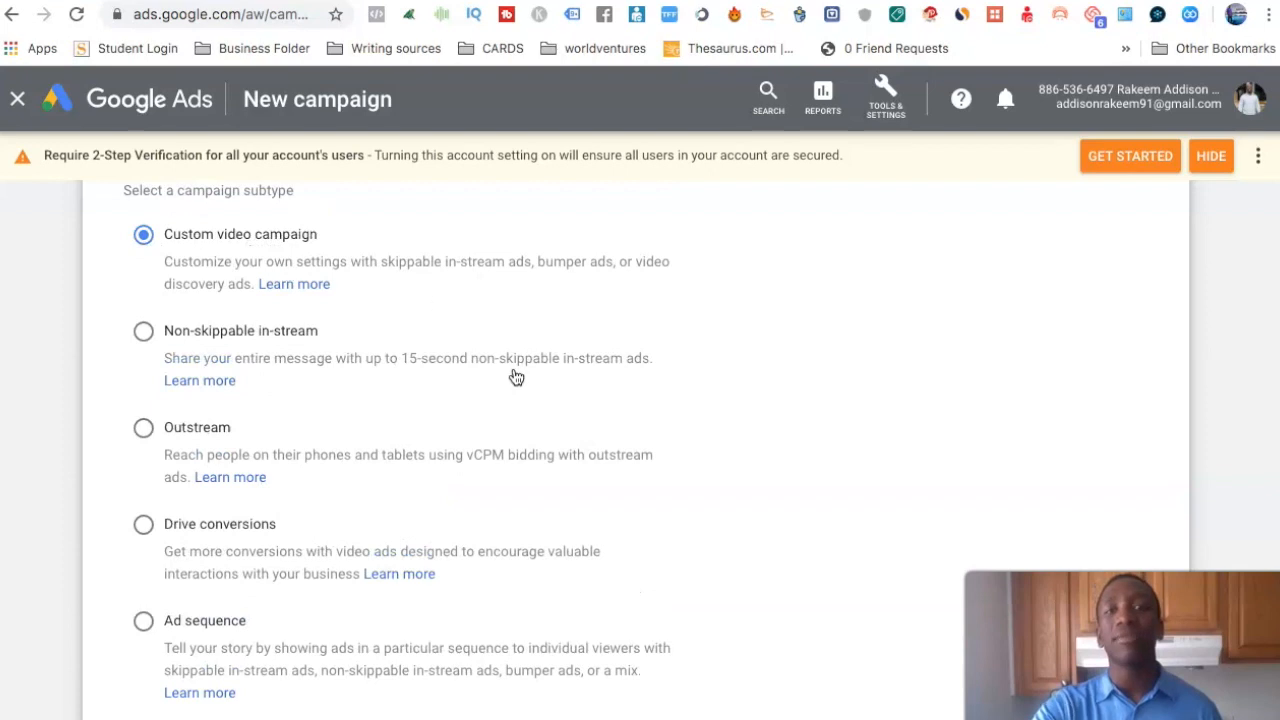
scroll(646, 463, down, 3)
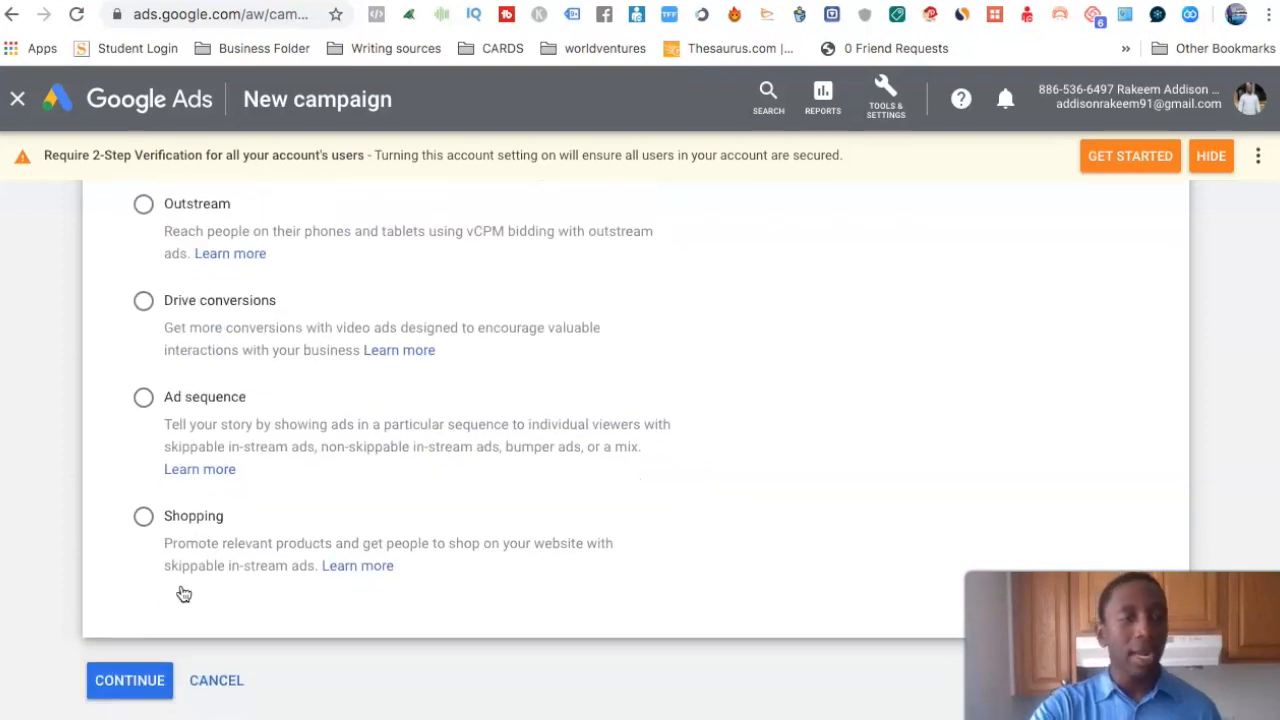
click(130, 691)
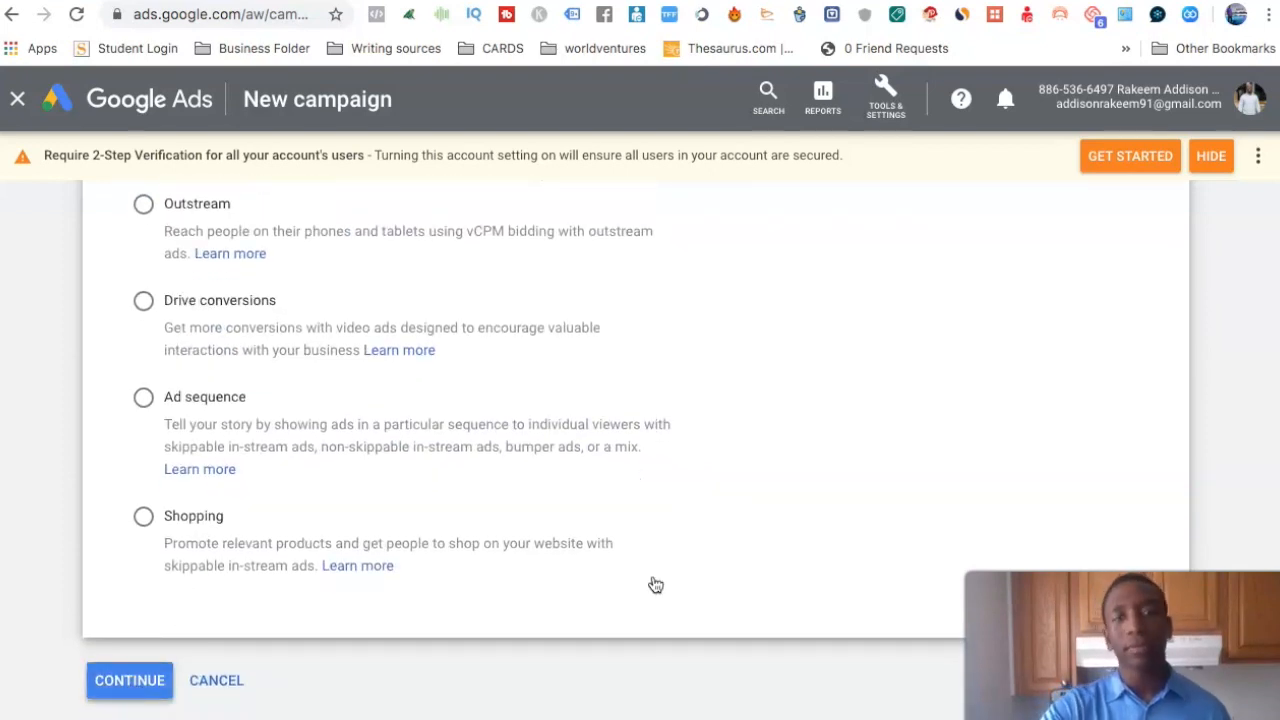
Rename the campaign as "Test YT Video - 25-35".
triple_click(354, 414)
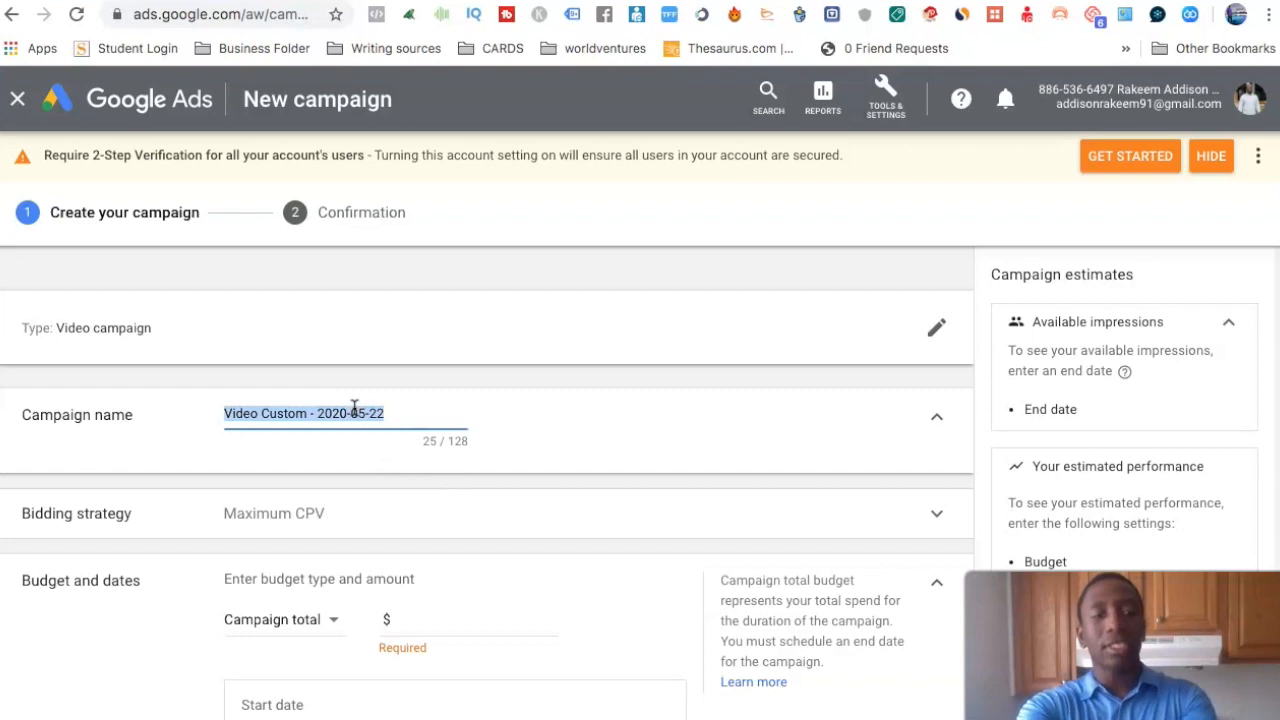
text(Test YT Video)
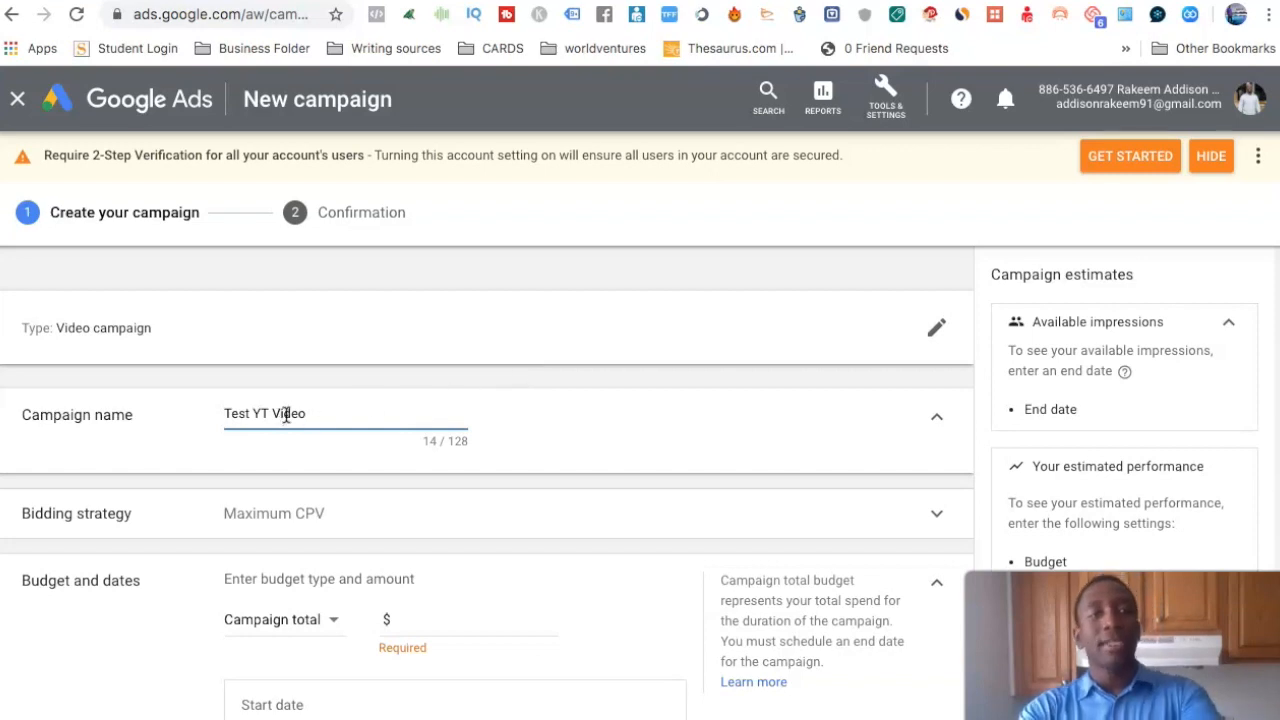
scroll(543, 417, down, 1)
text(-)
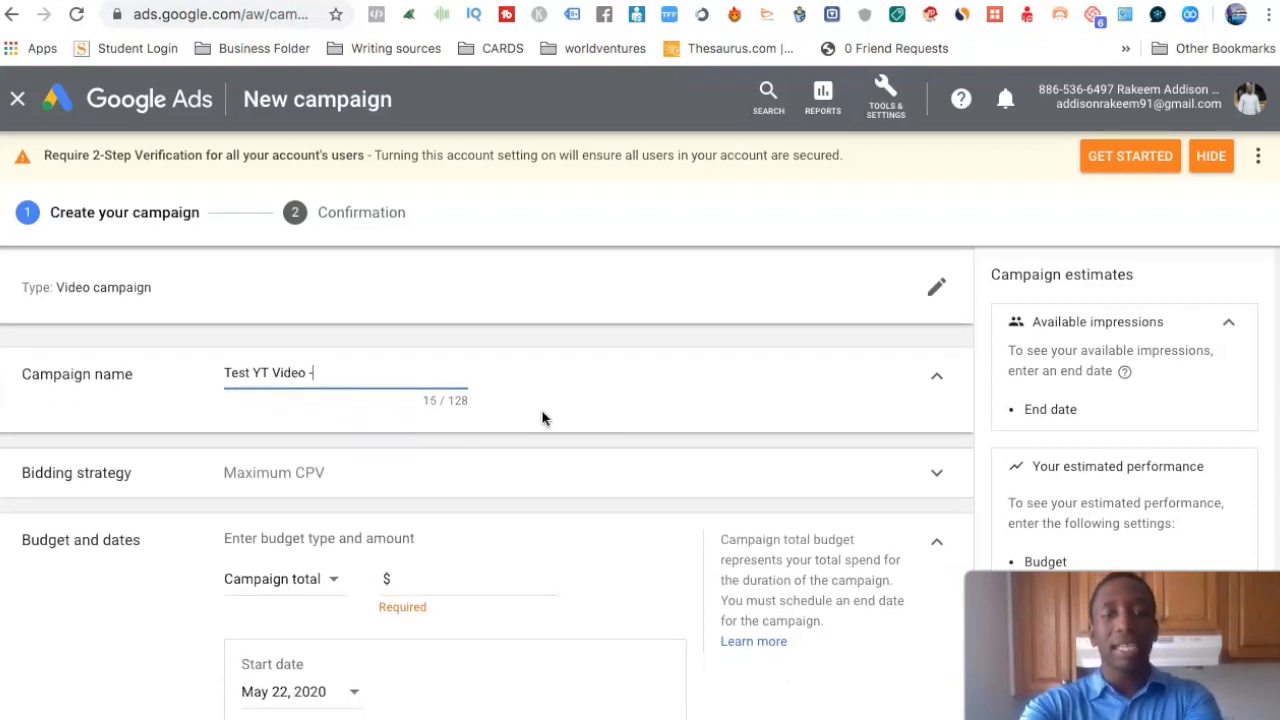
text( 25-35)
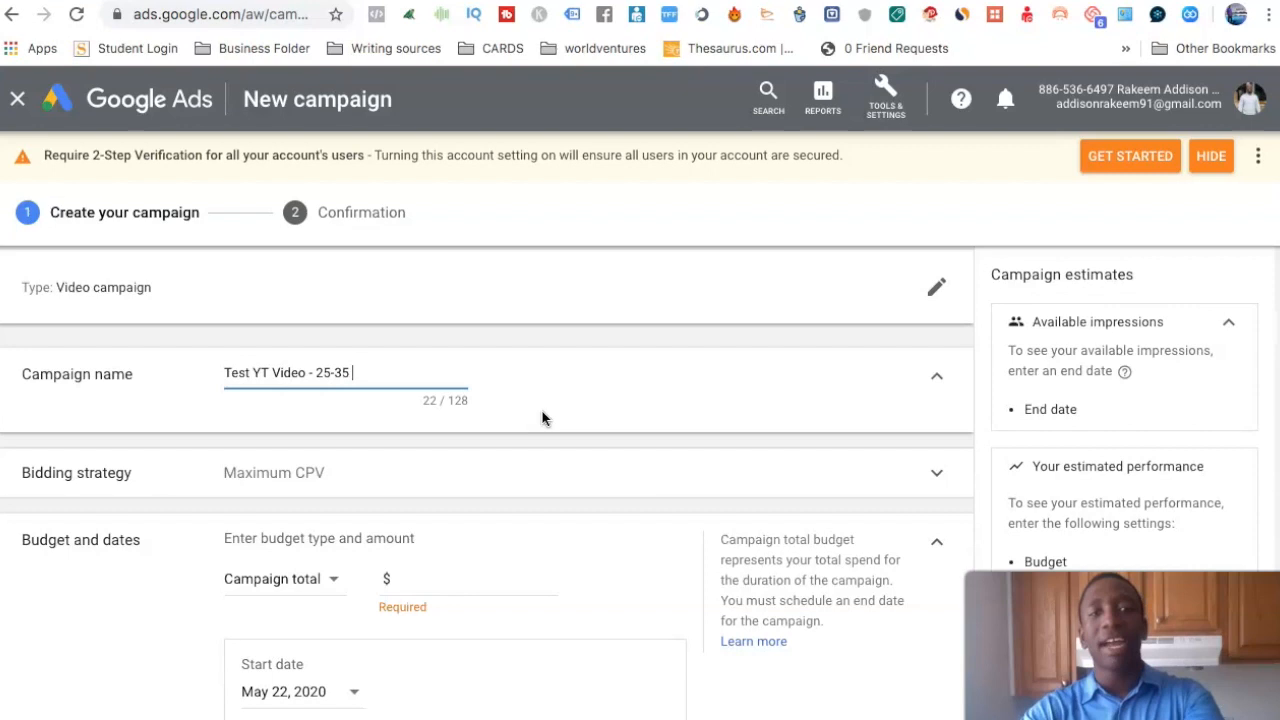
Expand the bidding strategy settings, then switch the budget type to Daily with an amount of $10.00.
scroll(708, 368, down, 2)
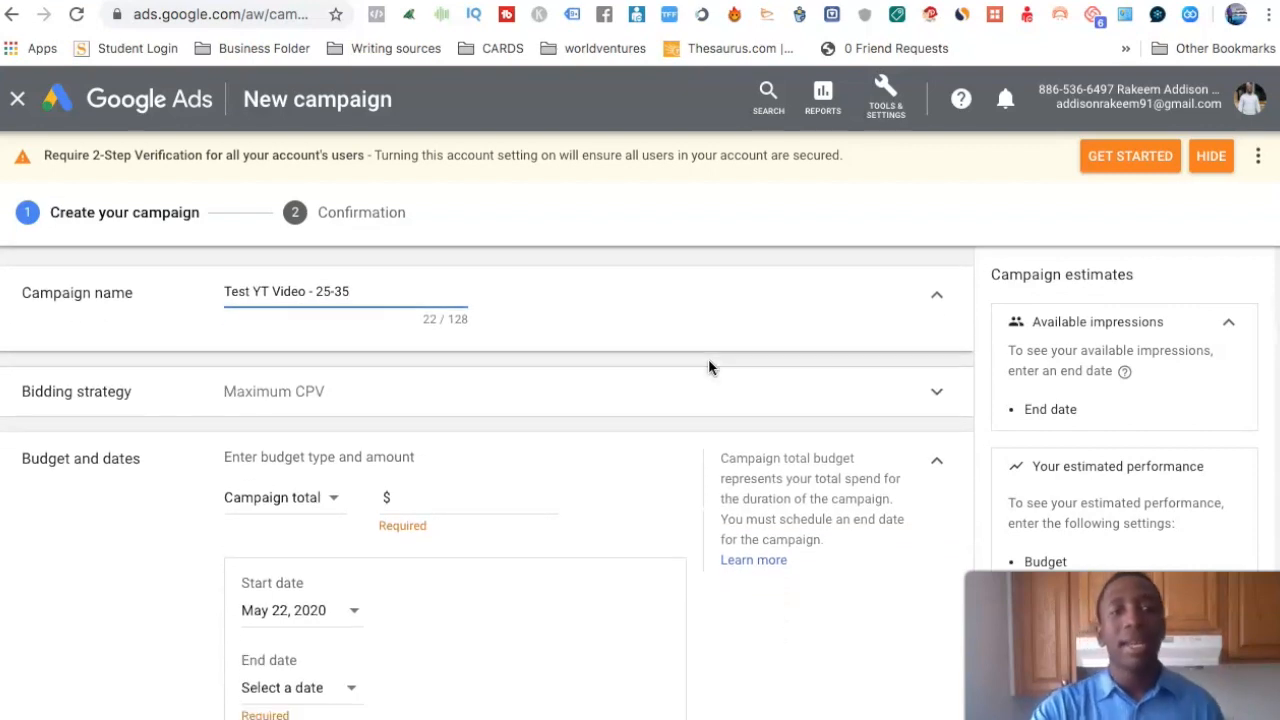
click(503, 402)
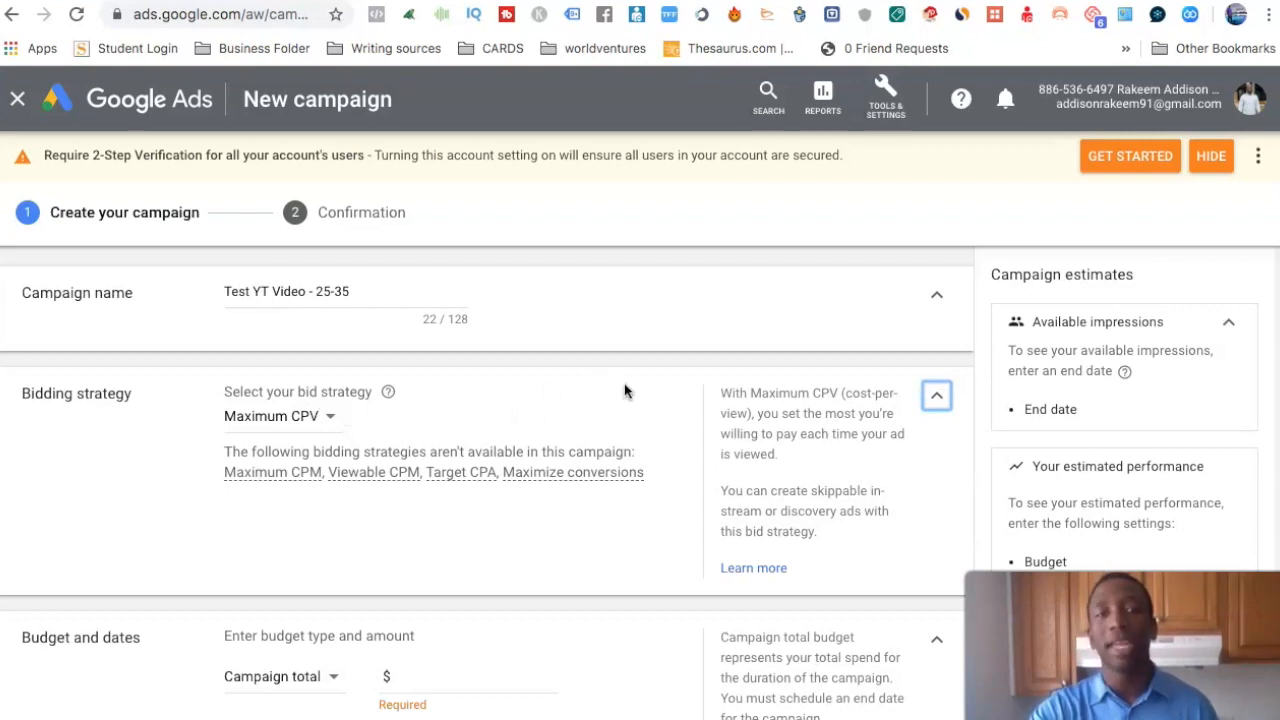
scroll(624, 391, down, 3)
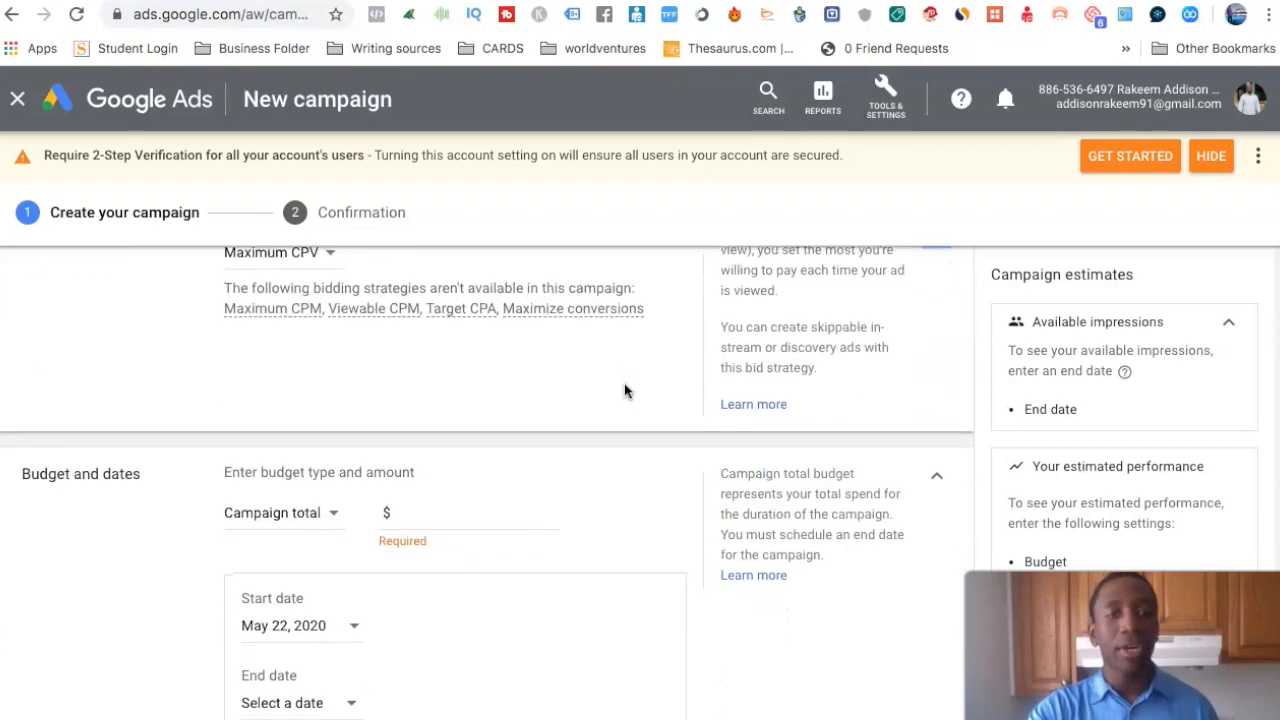
click(283, 516)
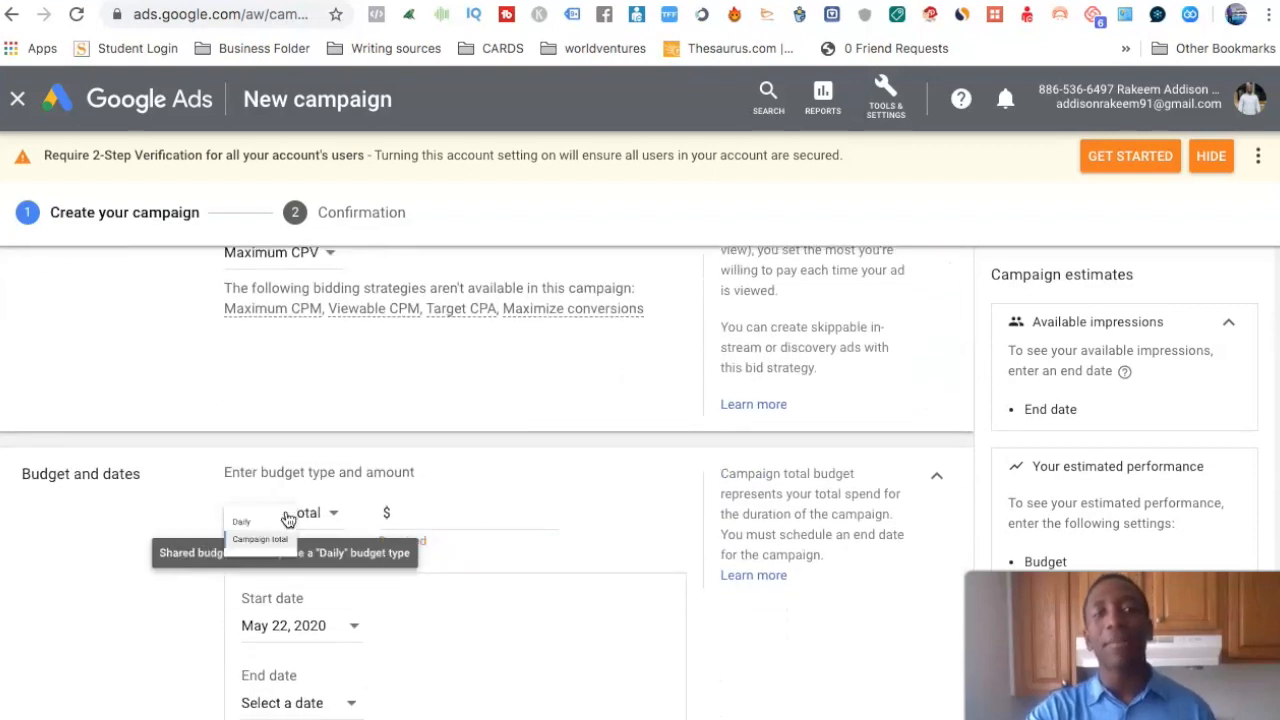
click(300, 537)
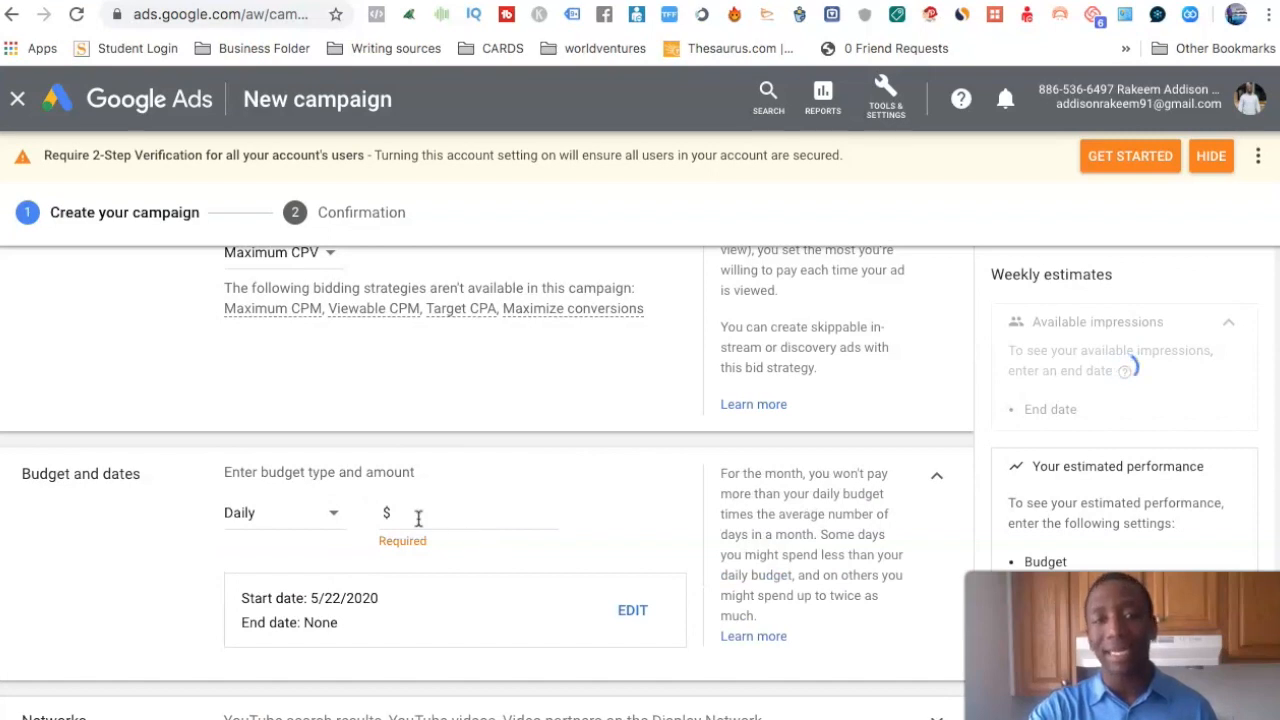
click(523, 517)
text(10.00)
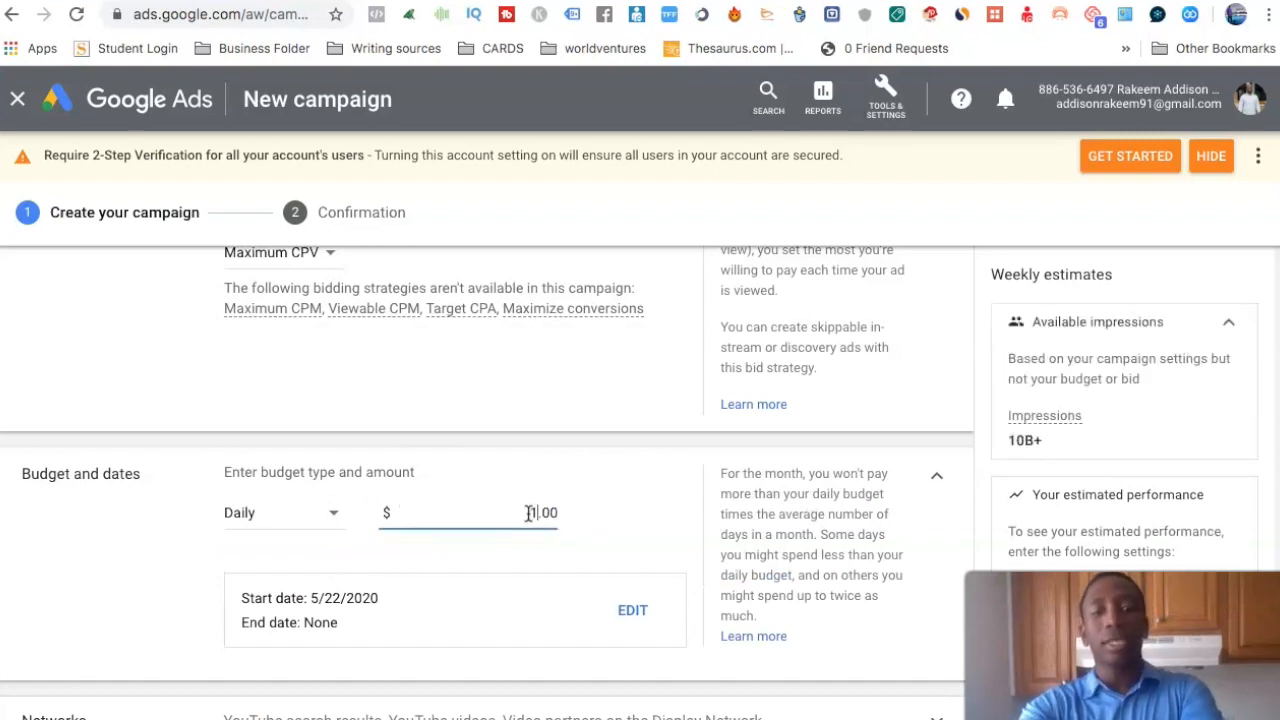
click(646, 476)
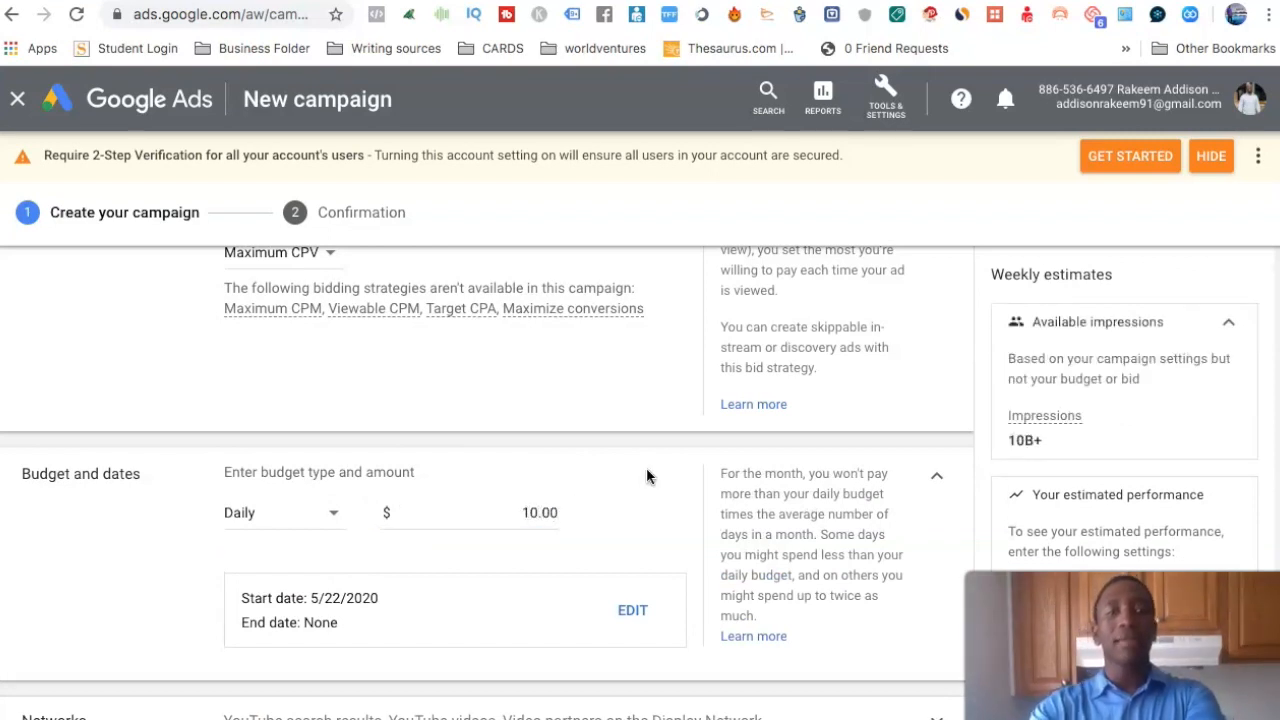
Exclude Video partners on the Display Network and YouTube search results from the campaign's networks.
scroll(646, 476, down, 3)
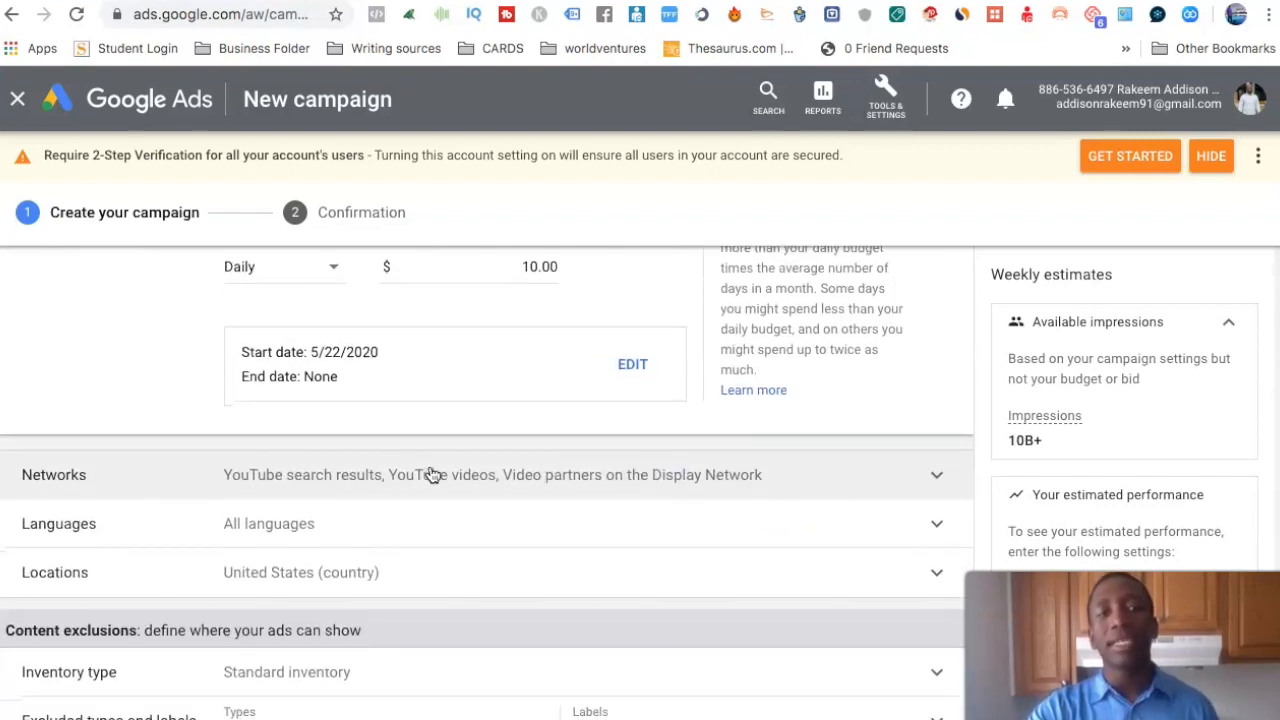
click(430, 475)
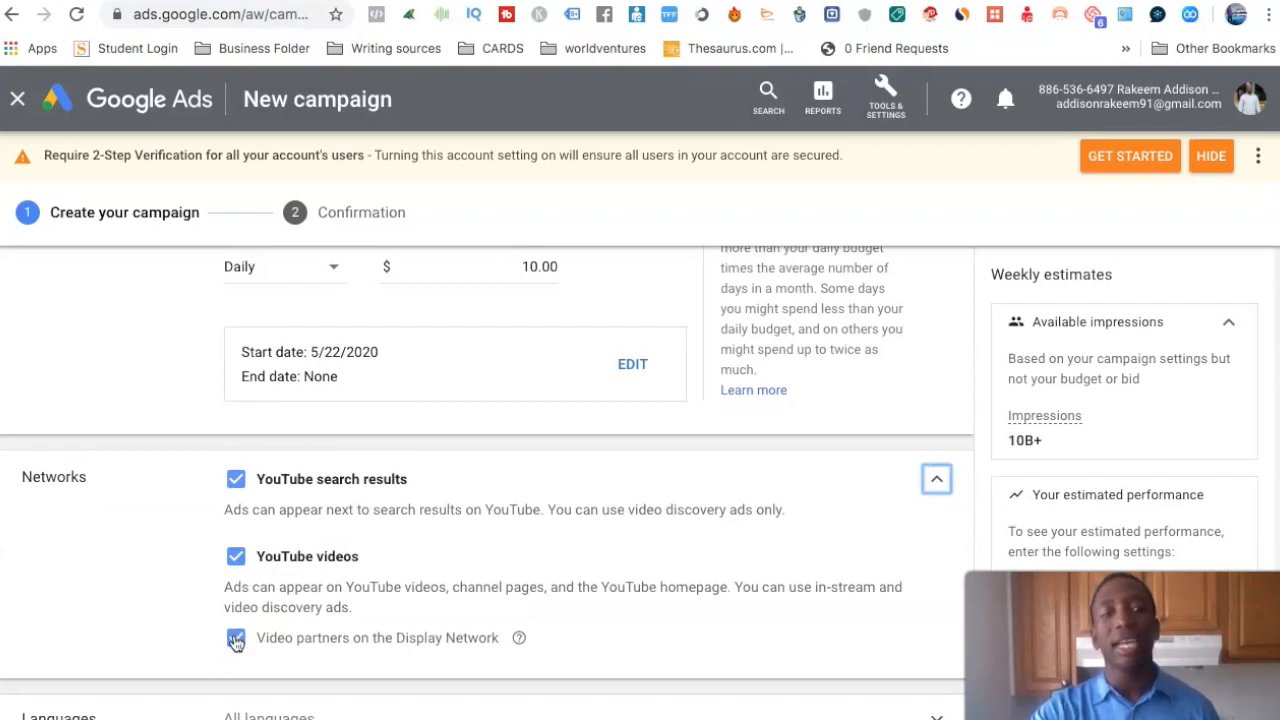
click(236, 639)
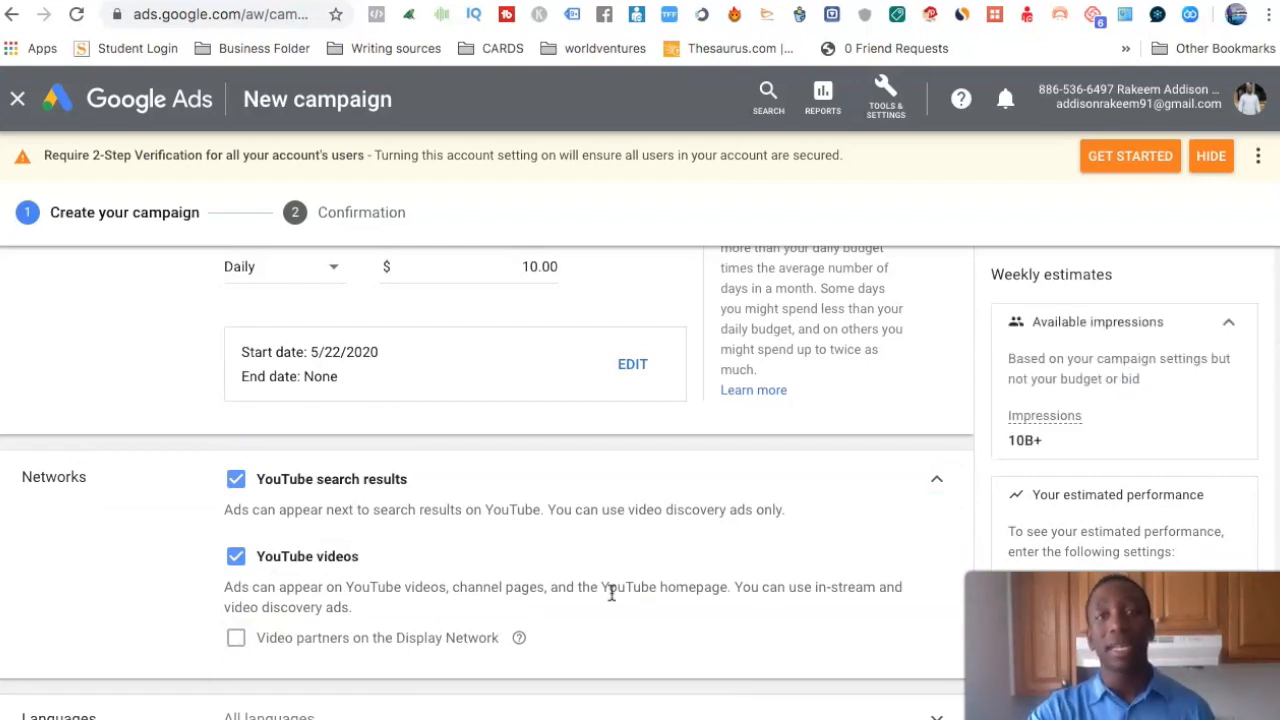
scroll(612, 593, down, 1)
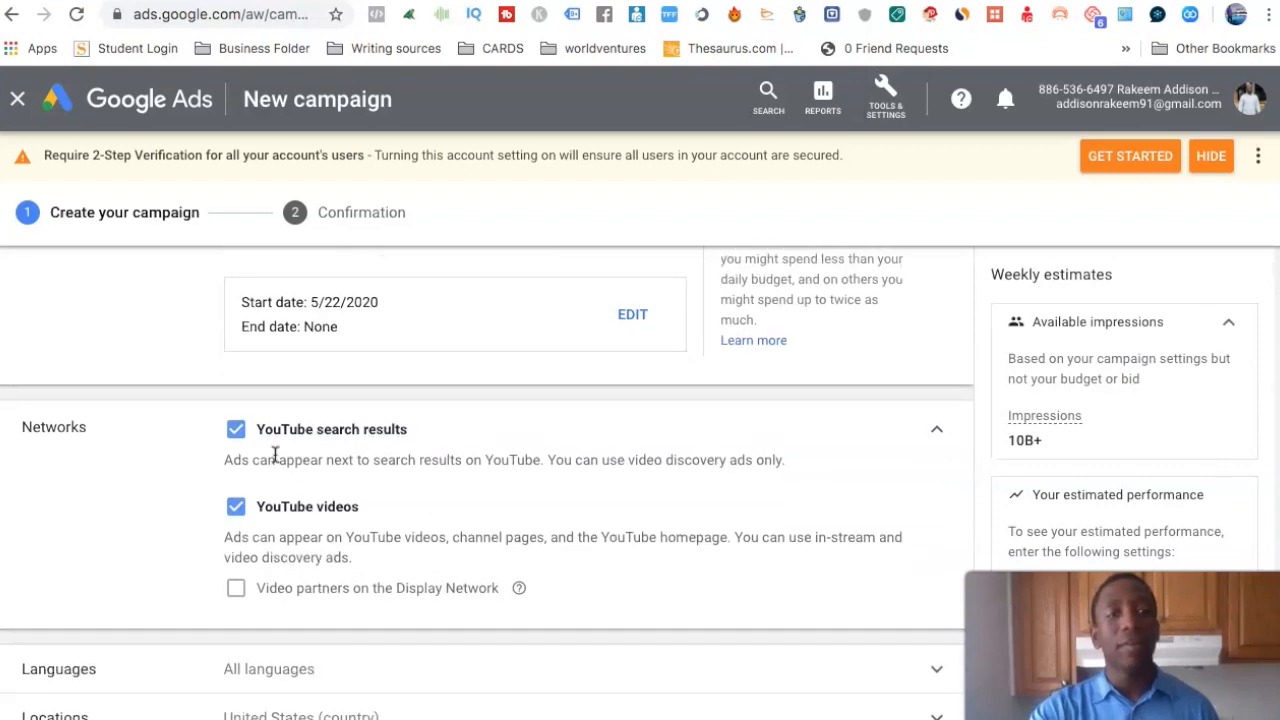
click(236, 430)
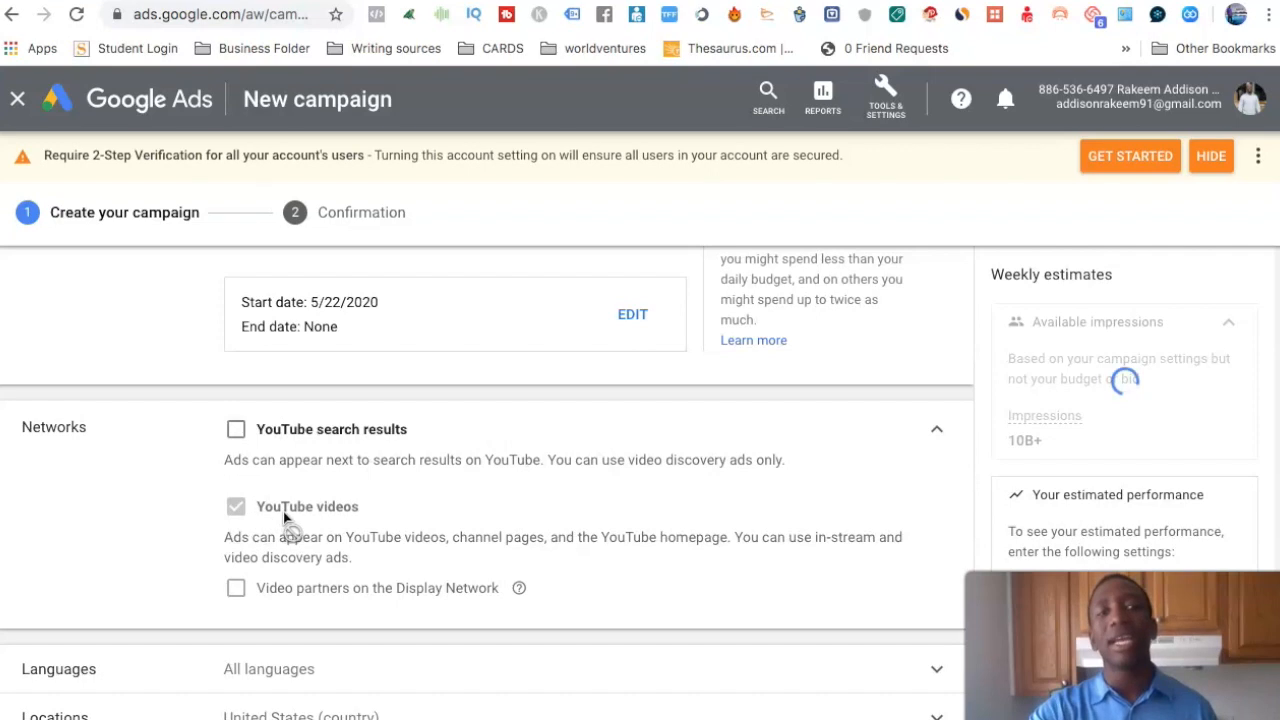
mouse_move(322, 518)
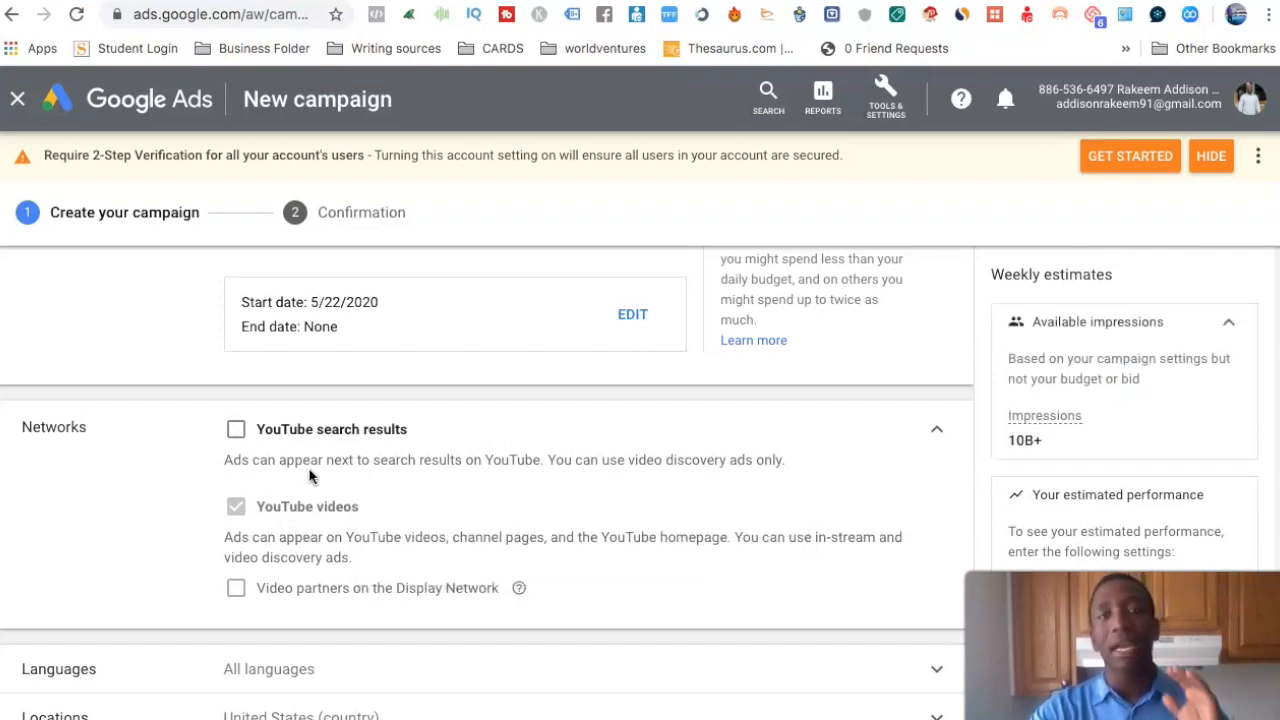
Set the campaign's customer language to English.
scroll(735, 452, down, 3)
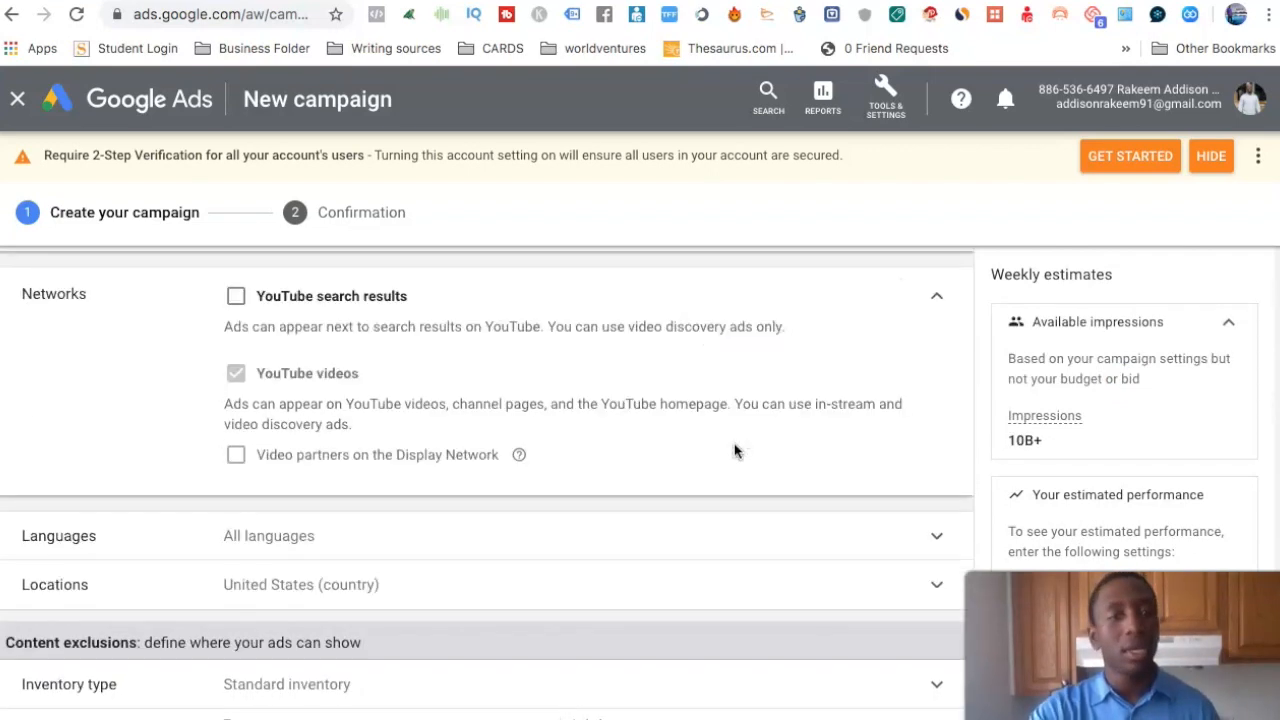
click(514, 436)
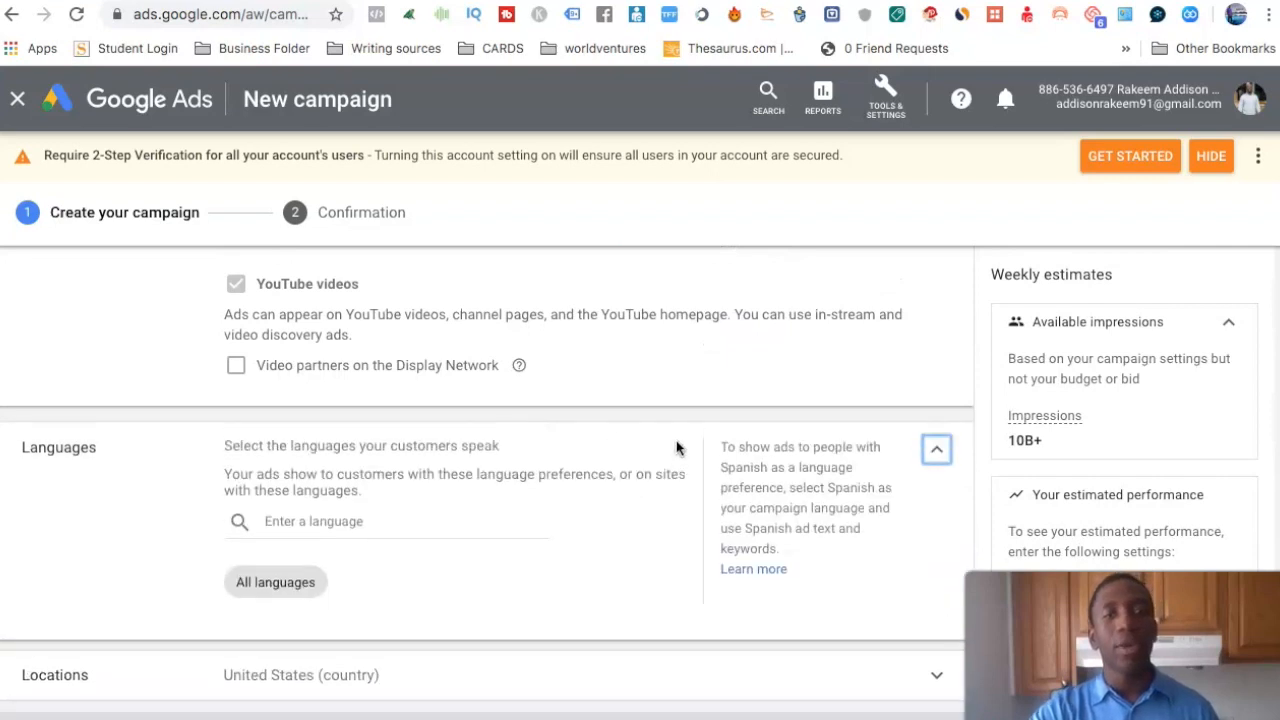
click(322, 522)
text(english)
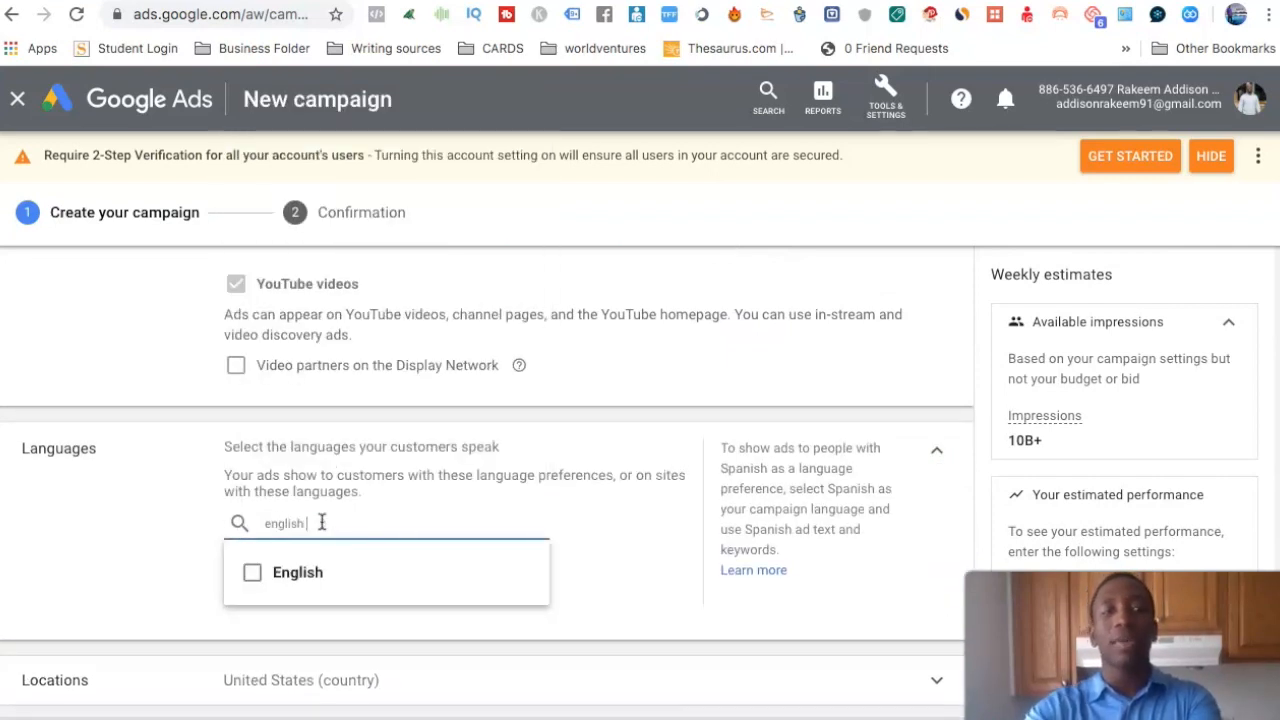
click(252, 576)
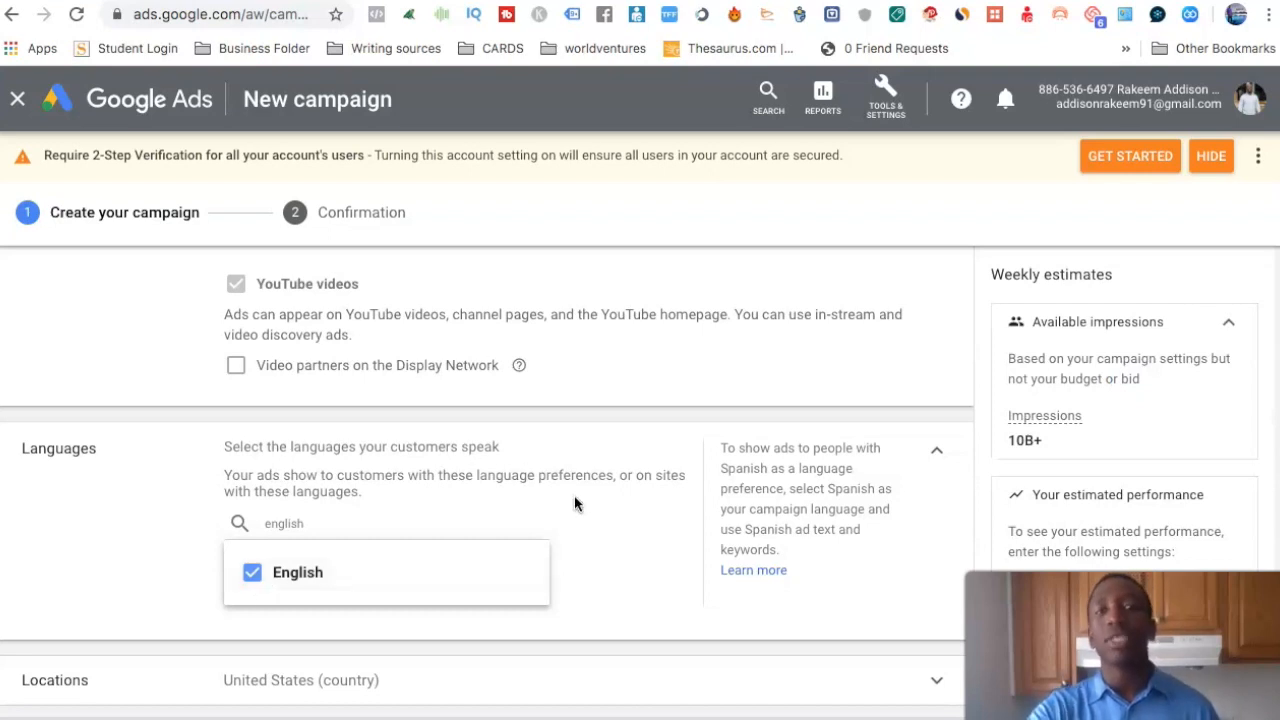
click(652, 514)
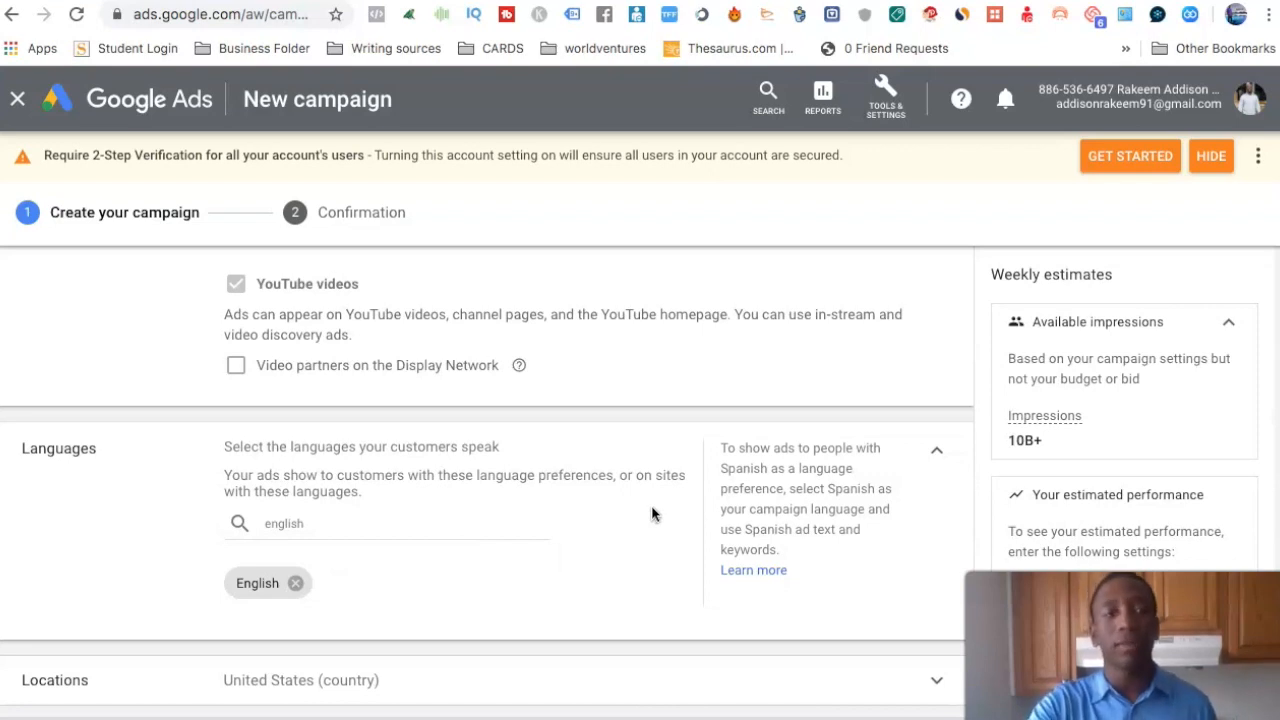
Switch the campaign's location targeting to another location and target the country Australia.
scroll(652, 514, down, 3)
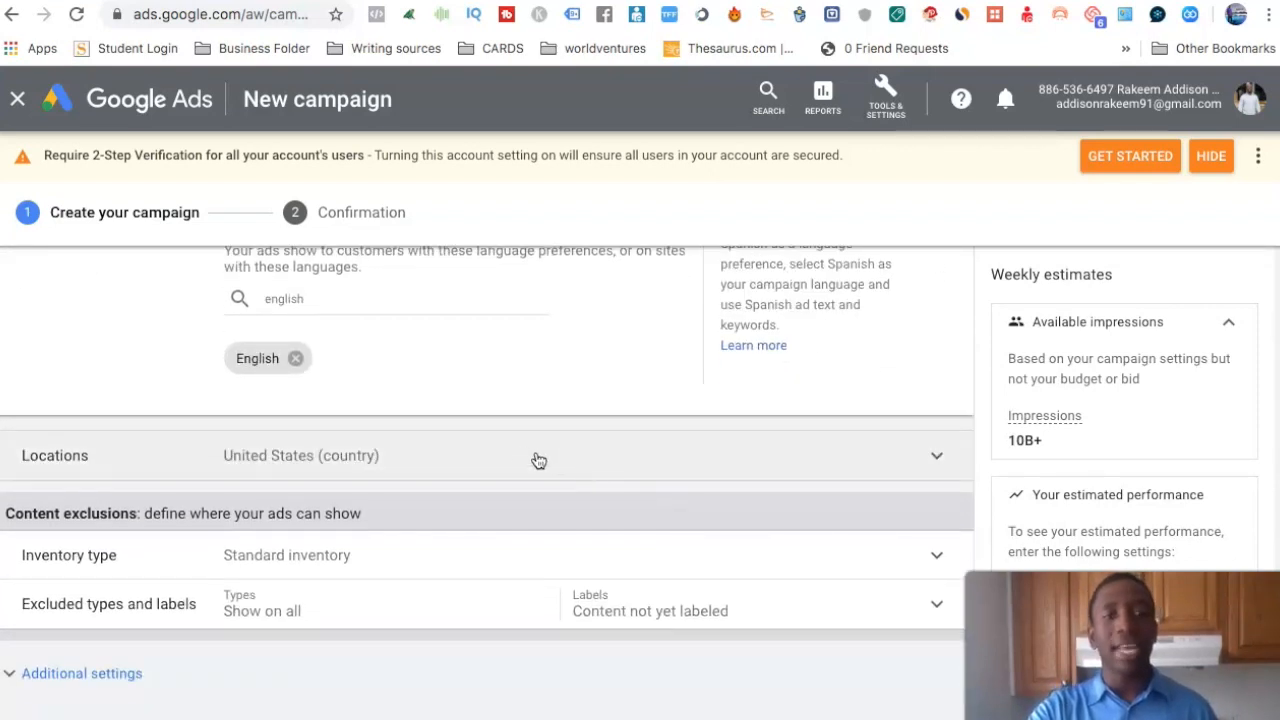
click(522, 448)
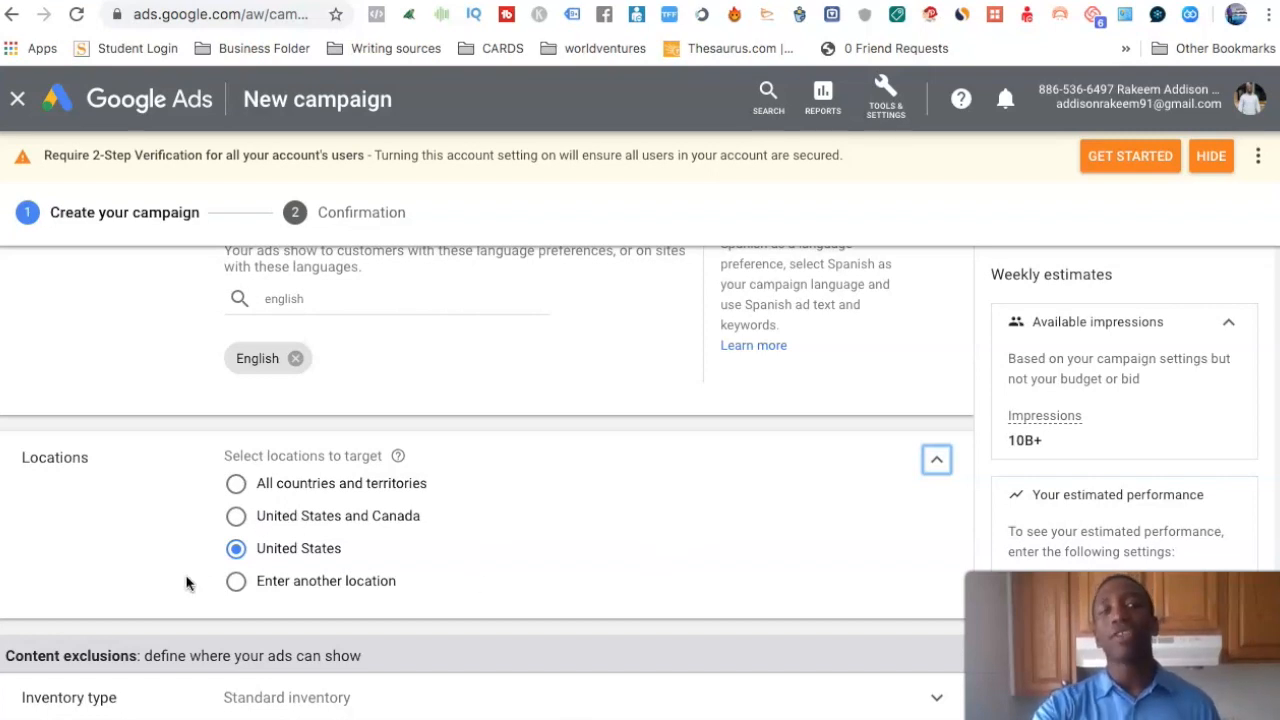
click(392, 581)
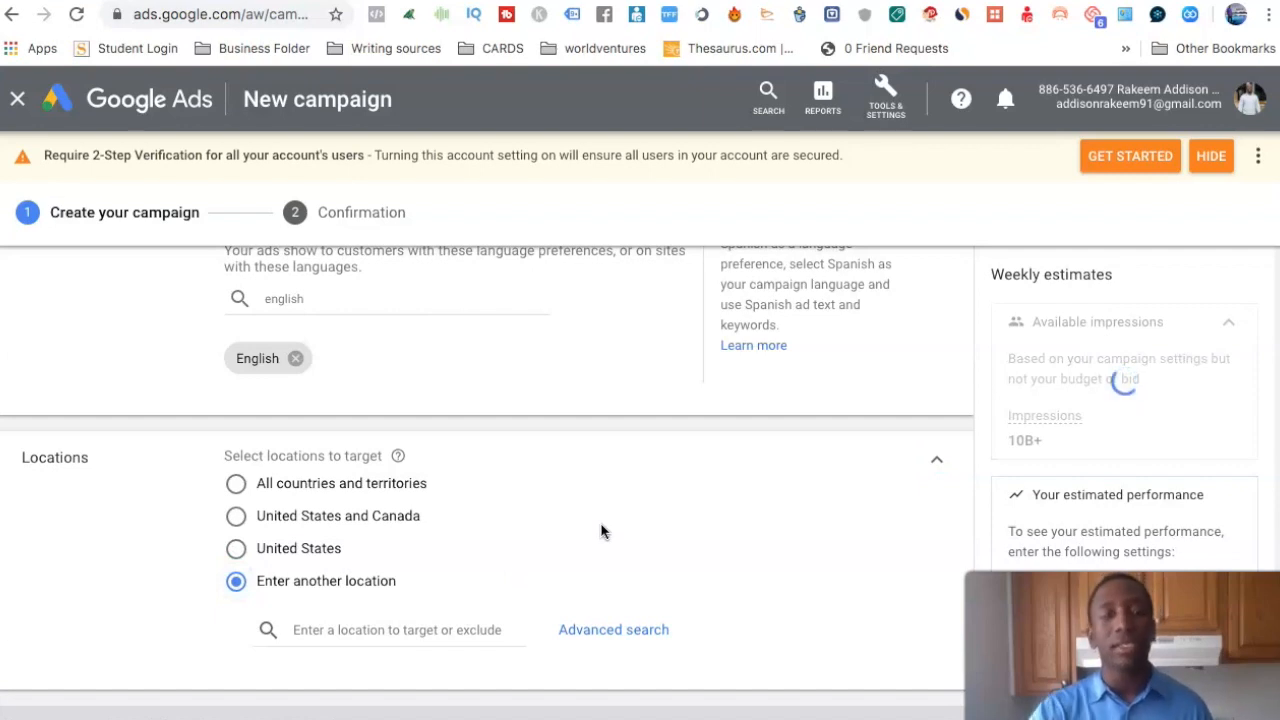
click(415, 629)
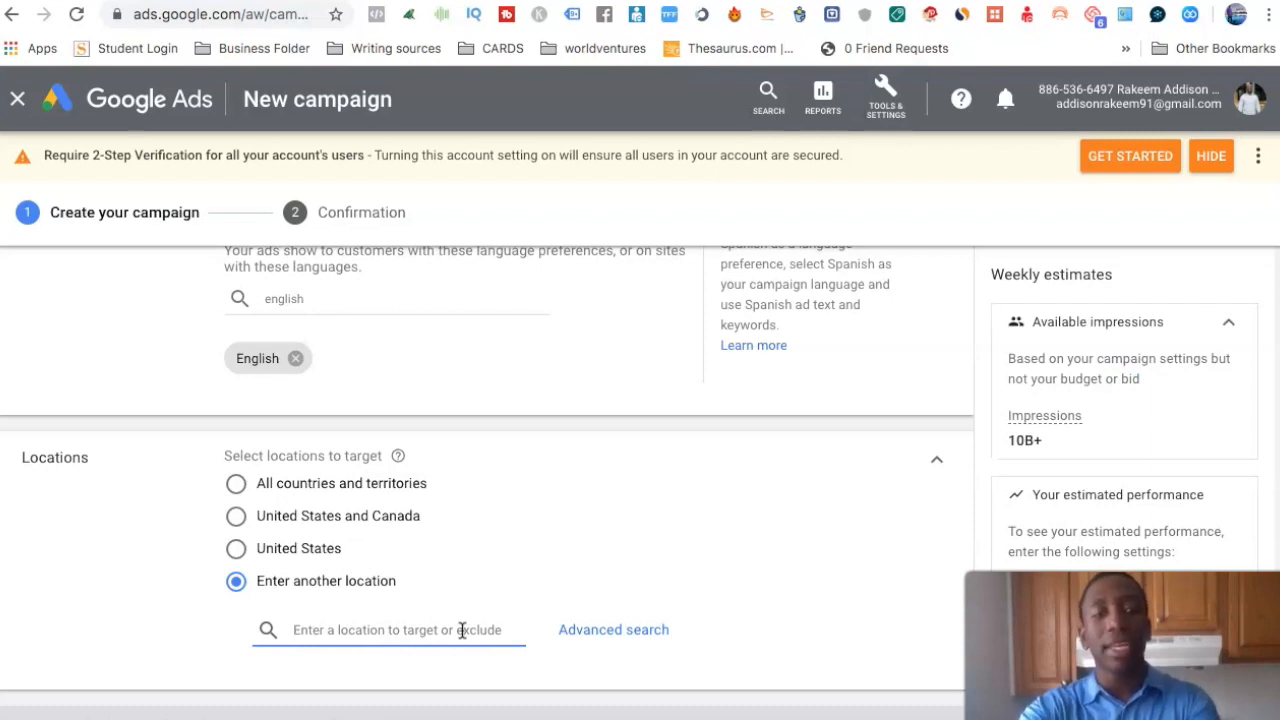
text(australi)
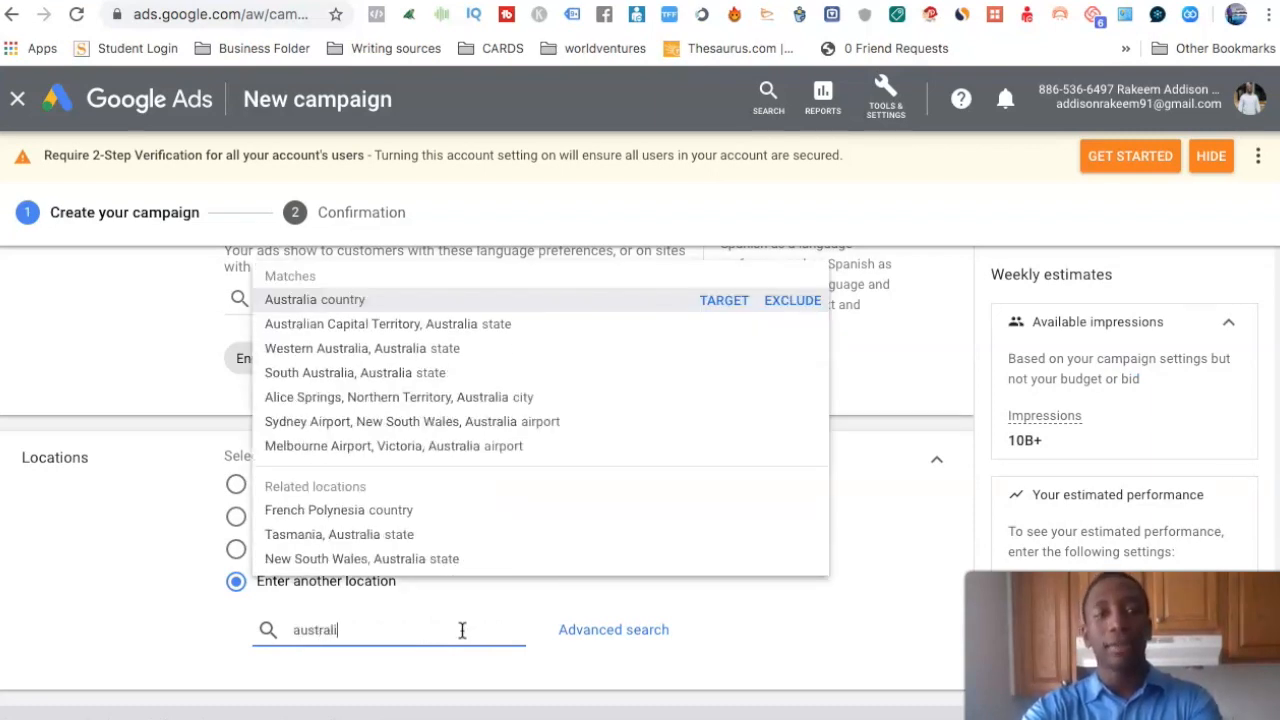
click(722, 302)
Look over the inventory type options, then exclude embedded YouTube videos and live streaming videos from the content types.
scroll(834, 478, down, 3)
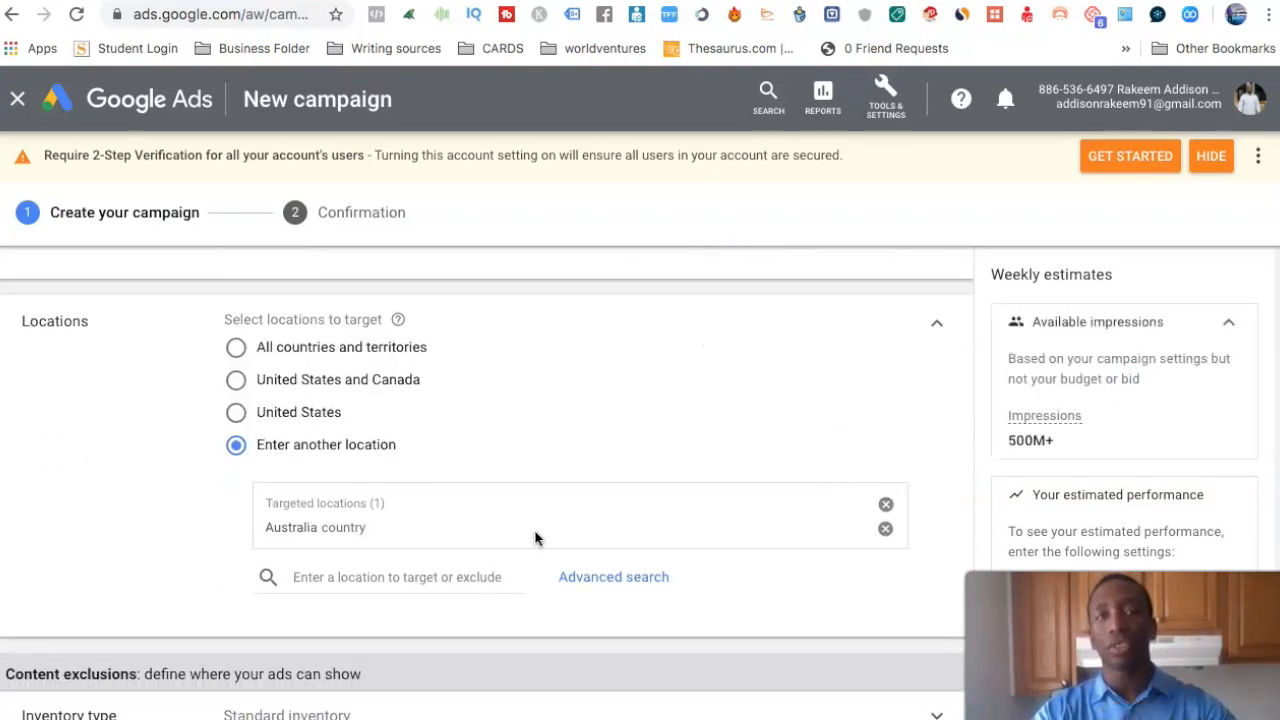
scroll(535, 538, down, 3)
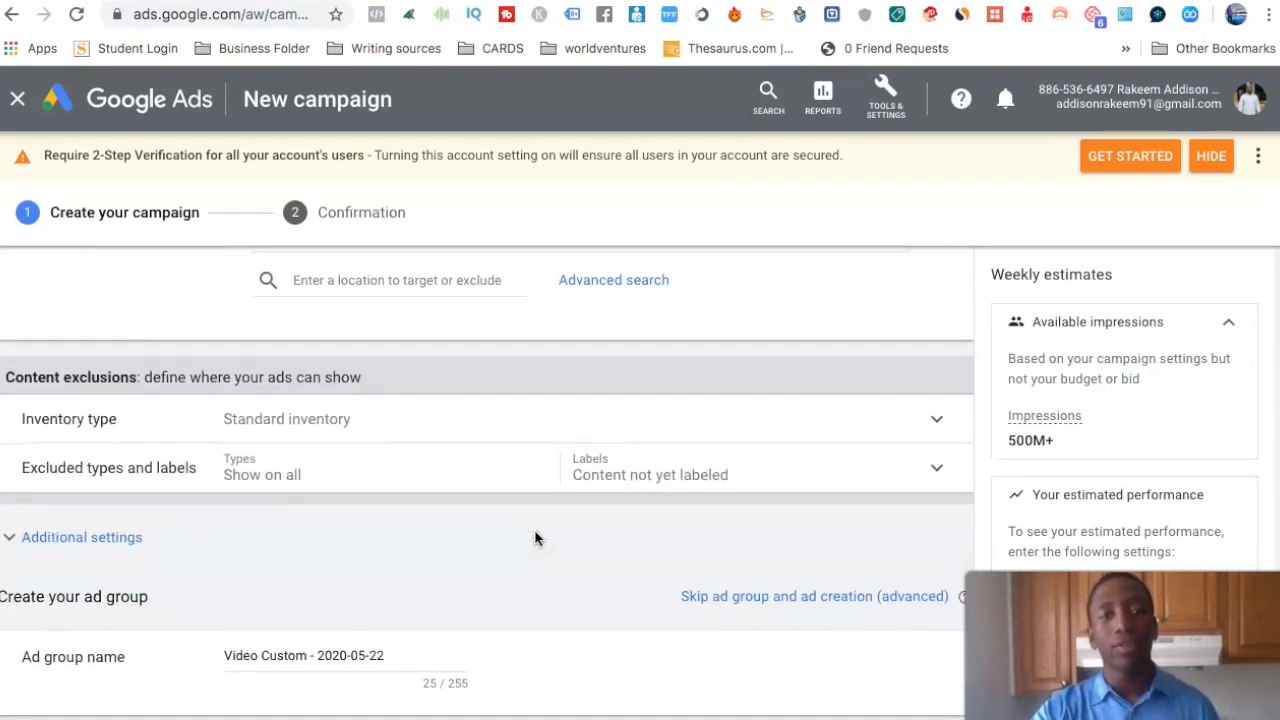
click(466, 418)
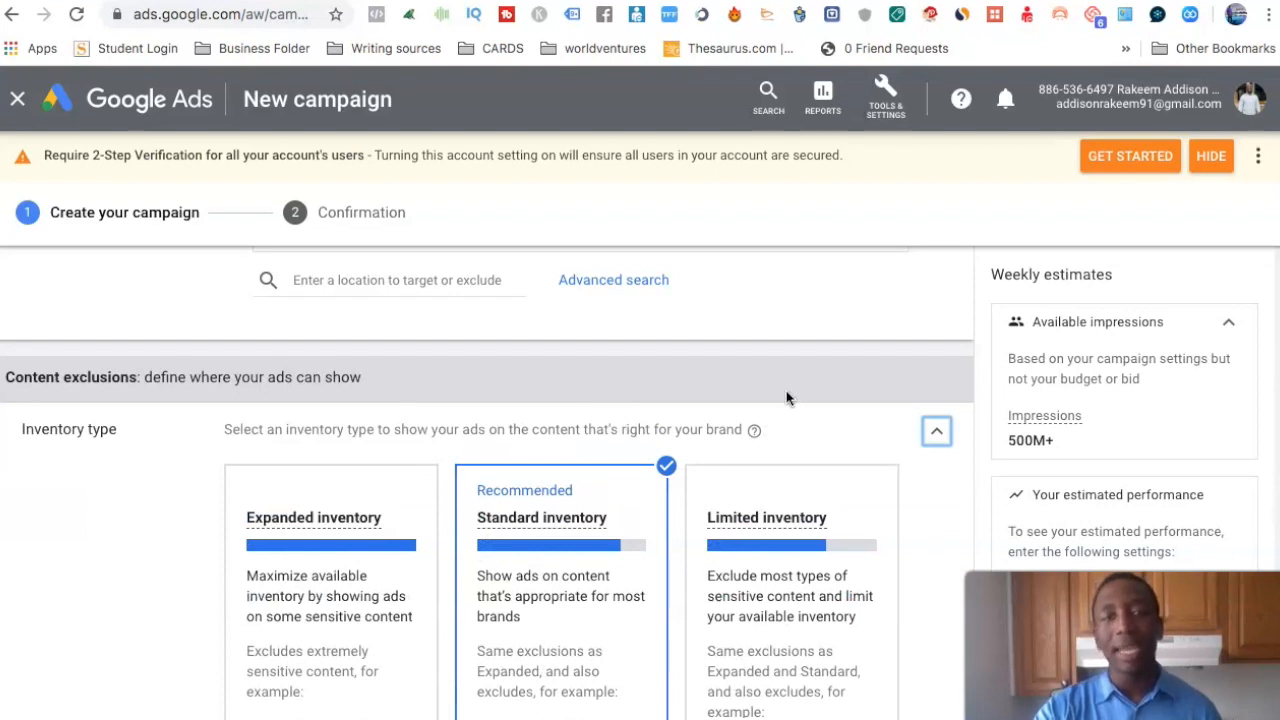
scroll(786, 398, down, 2)
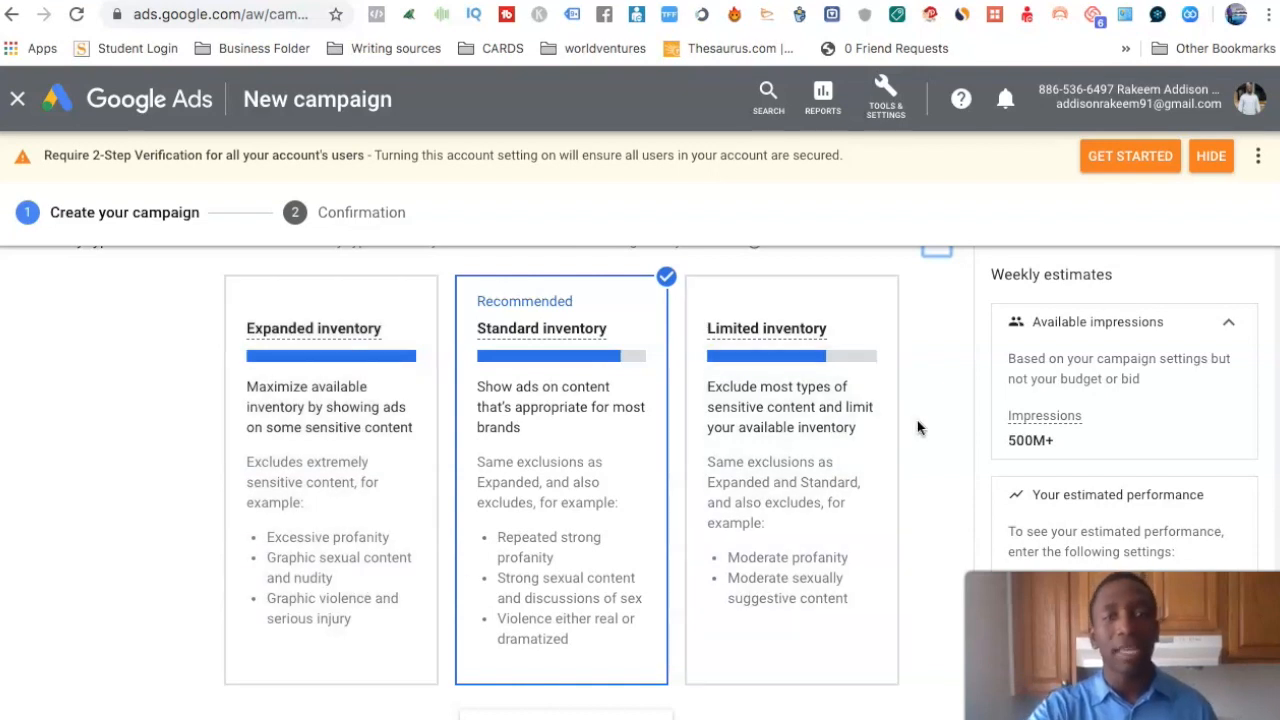
scroll(917, 425, down, 3)
scroll(917, 428, down, 2)
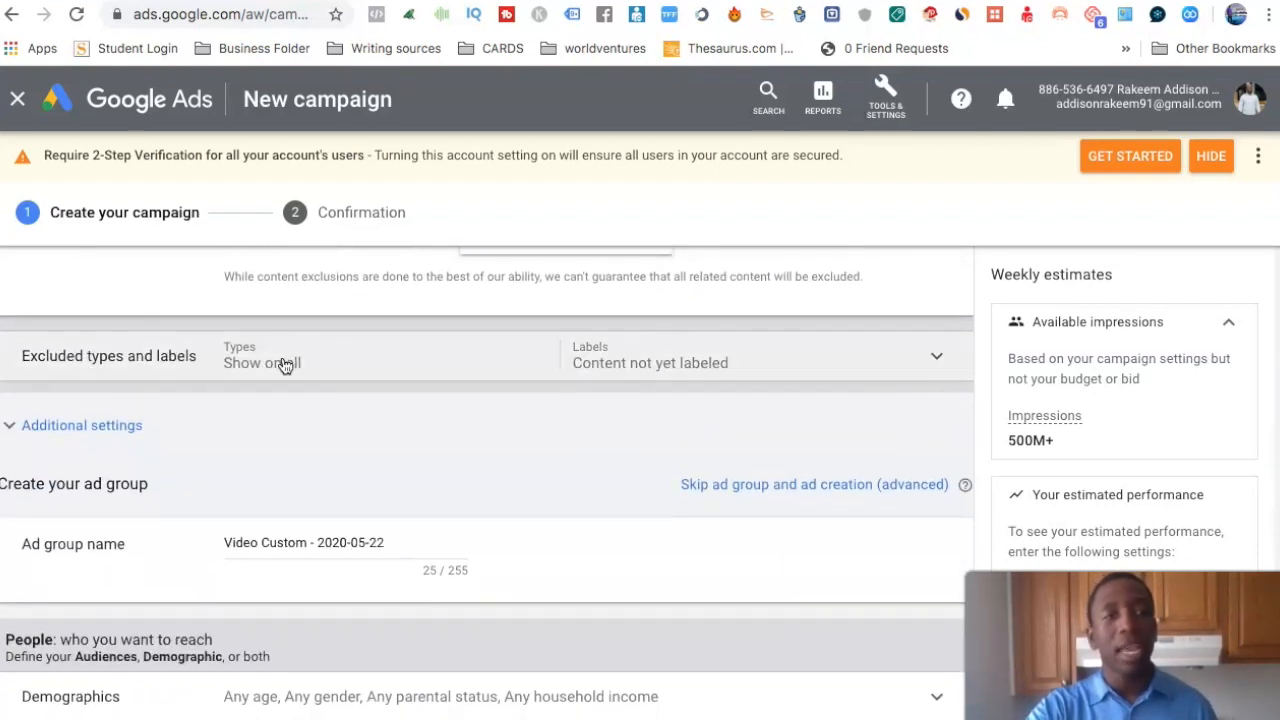
click(352, 366)
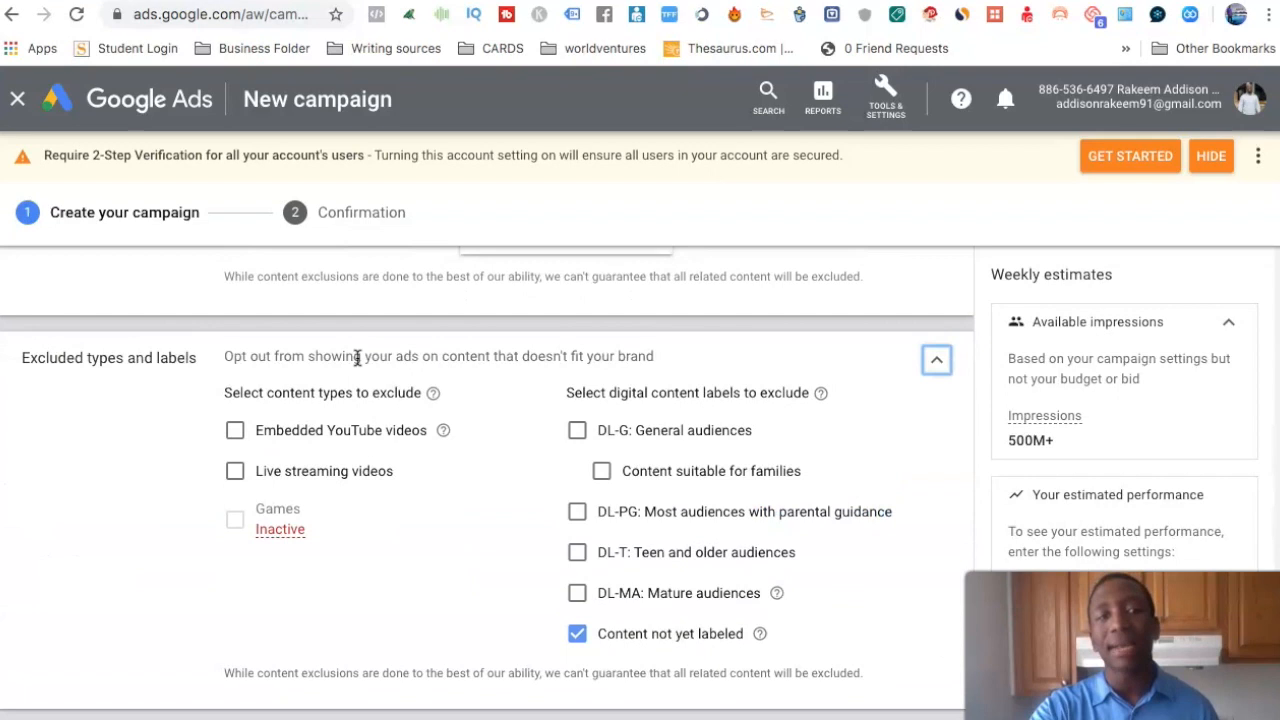
click(235, 432)
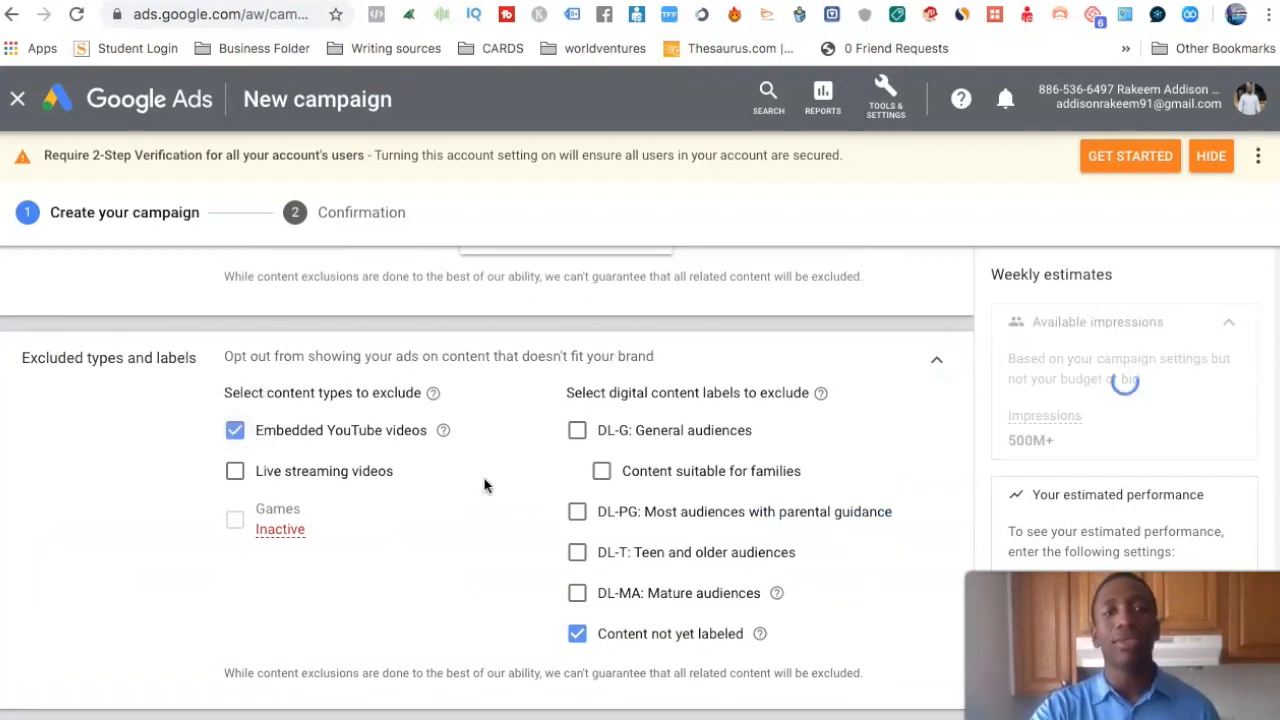
click(234, 471)
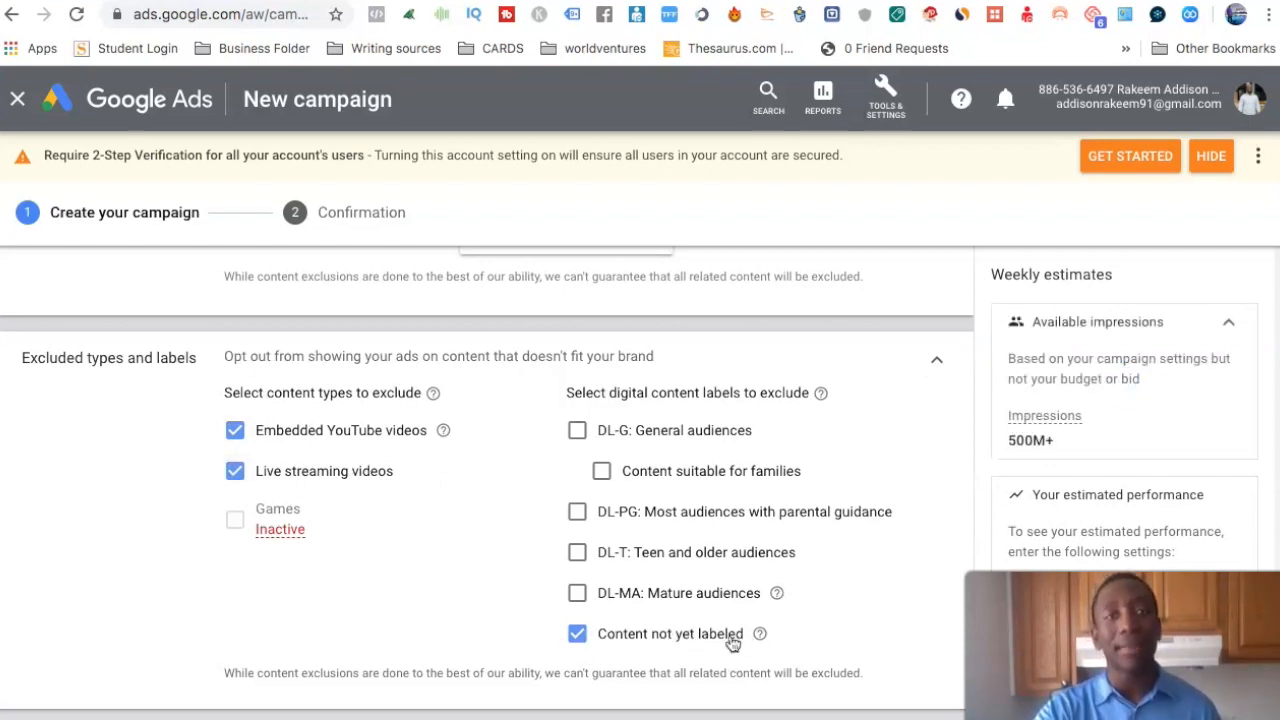
mouse_move(762, 641)
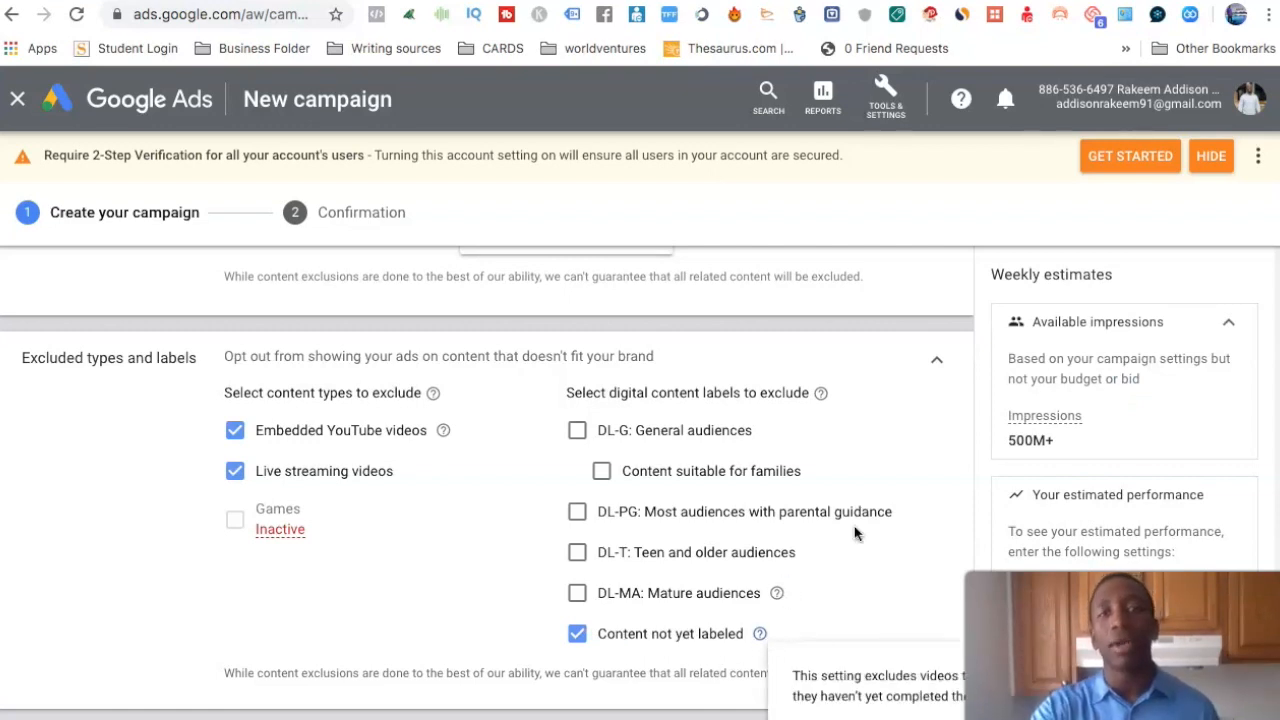
scroll(946, 500, down, 1)
click(935, 312)
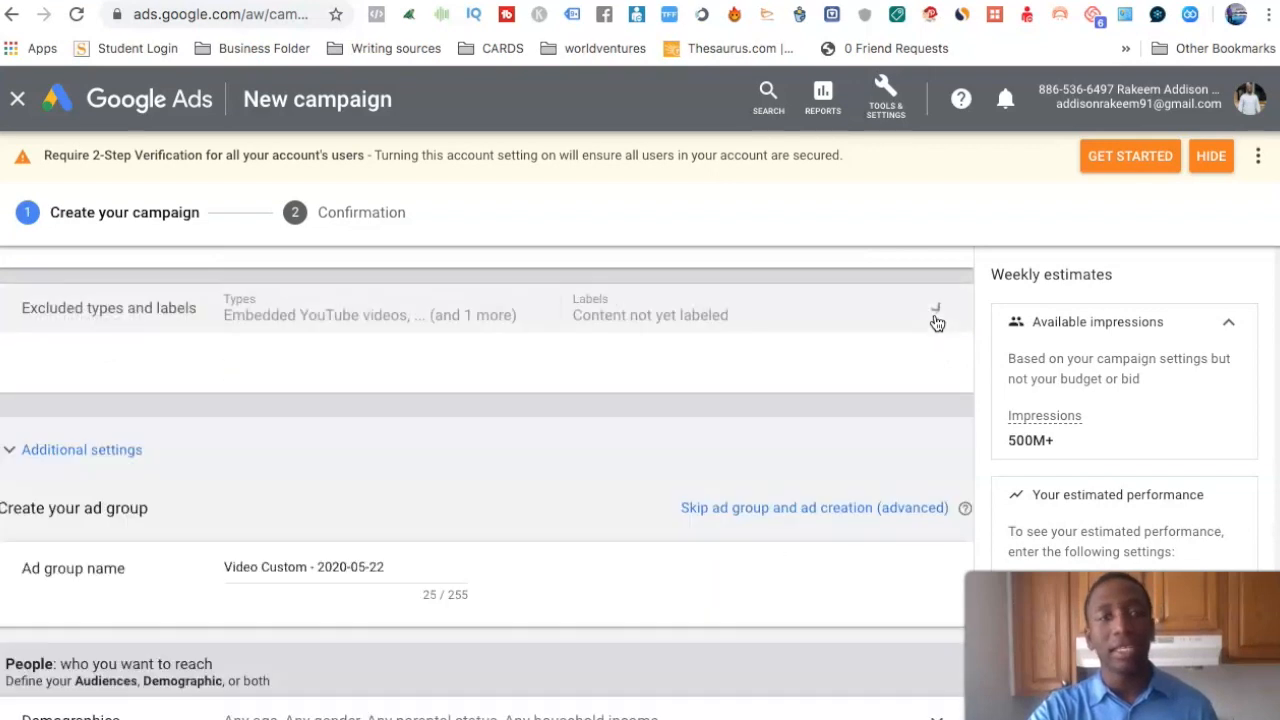
In the additional settings, set specific device targeting for computers, mobile phones and tablets, leaving out TV screens.
scroll(544, 380, down, 1)
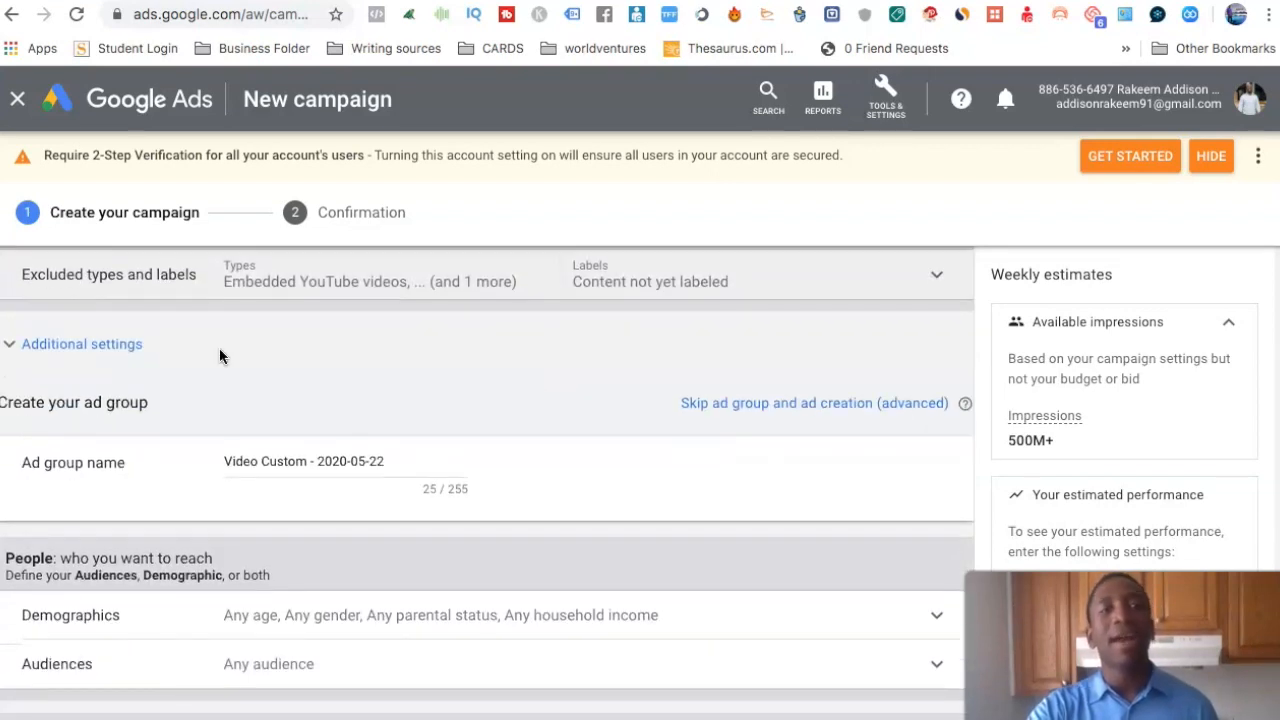
scroll(220, 354, up, 1)
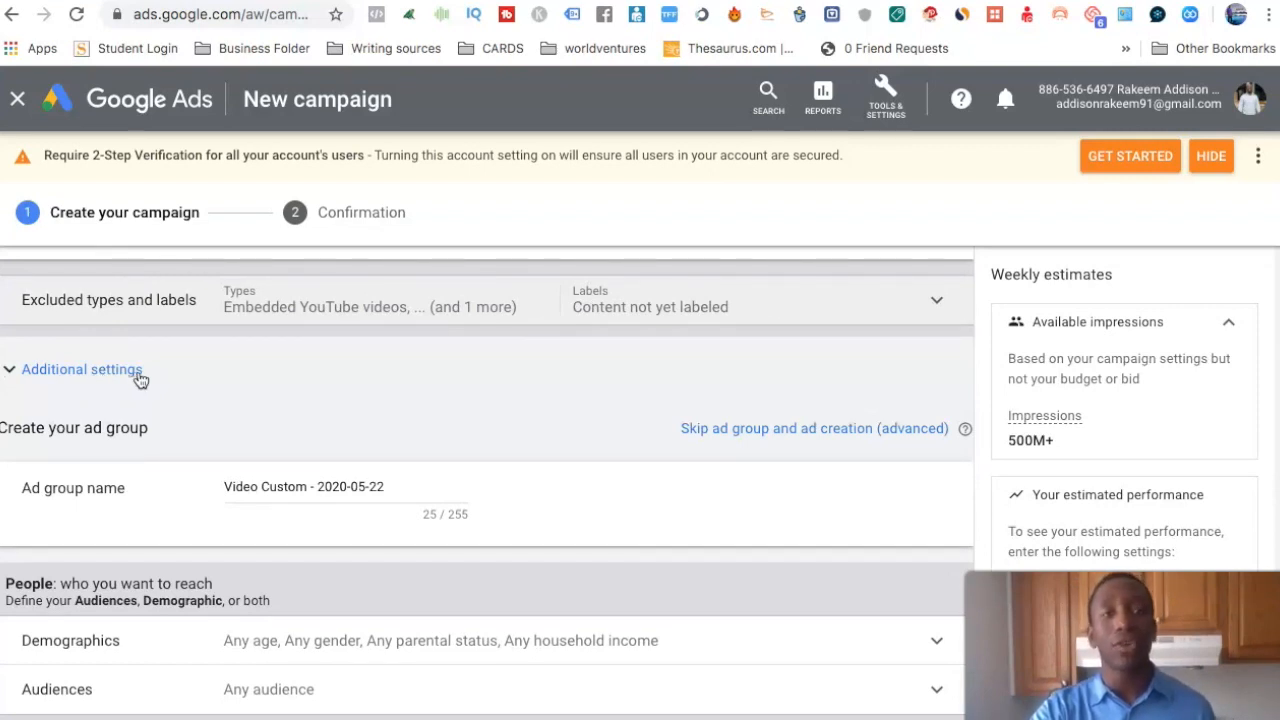
click(46, 372)
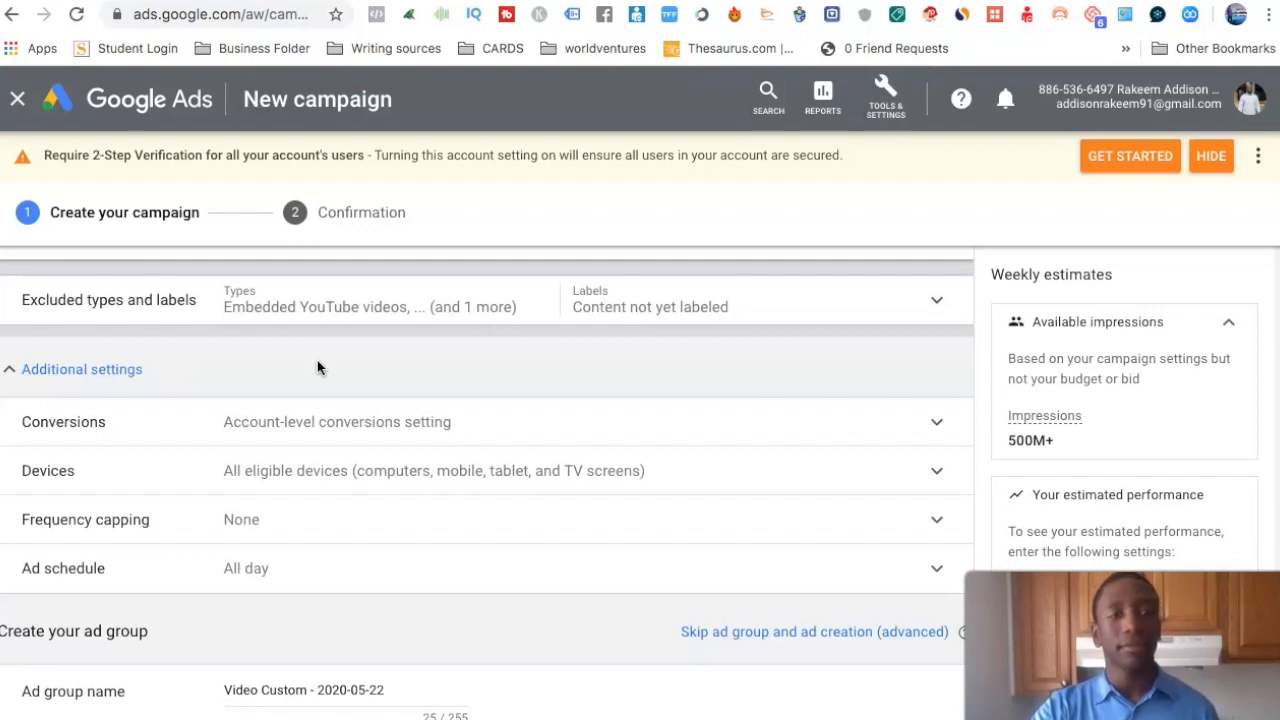
scroll(317, 368, down, 1)
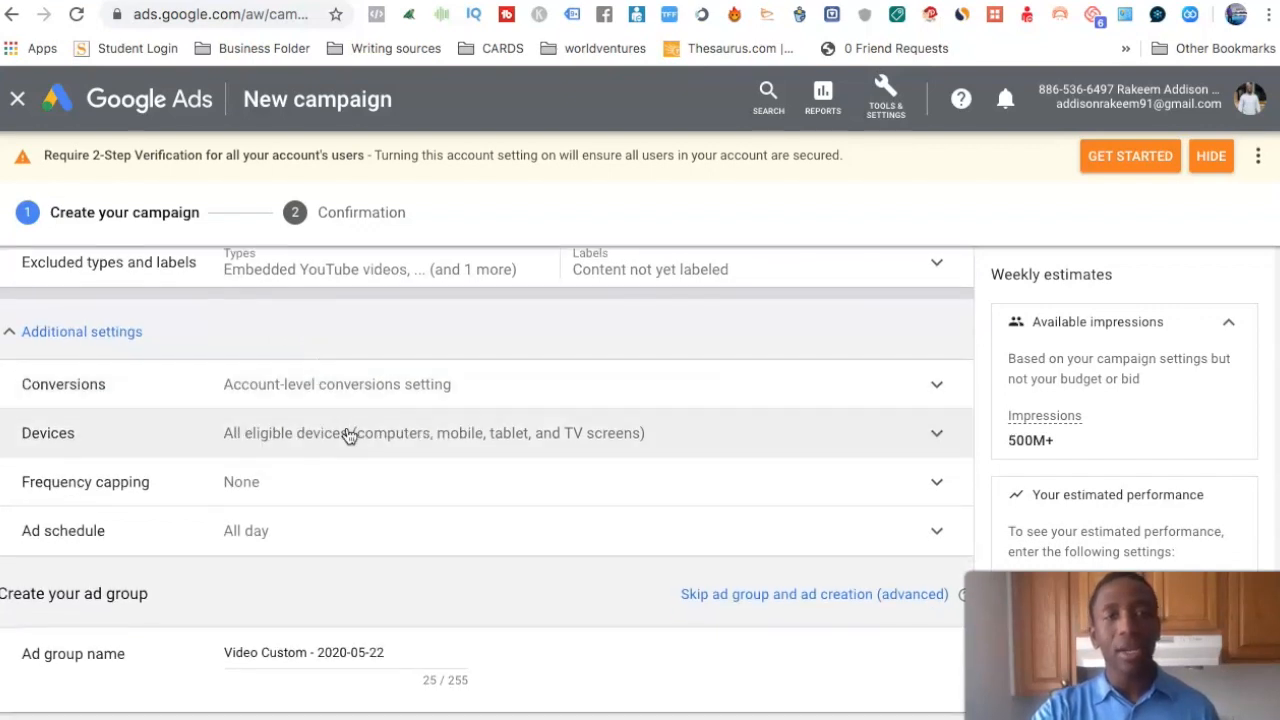
click(357, 437)
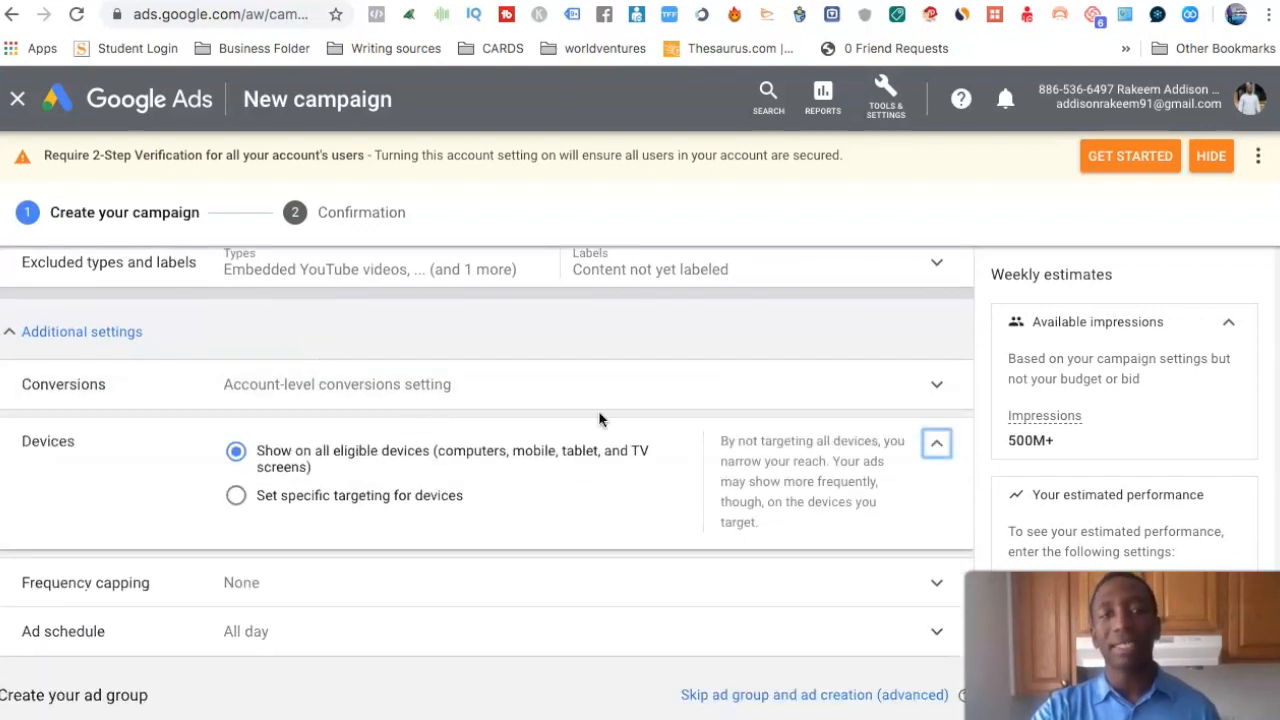
click(512, 493)
scroll(516, 490, down, 3)
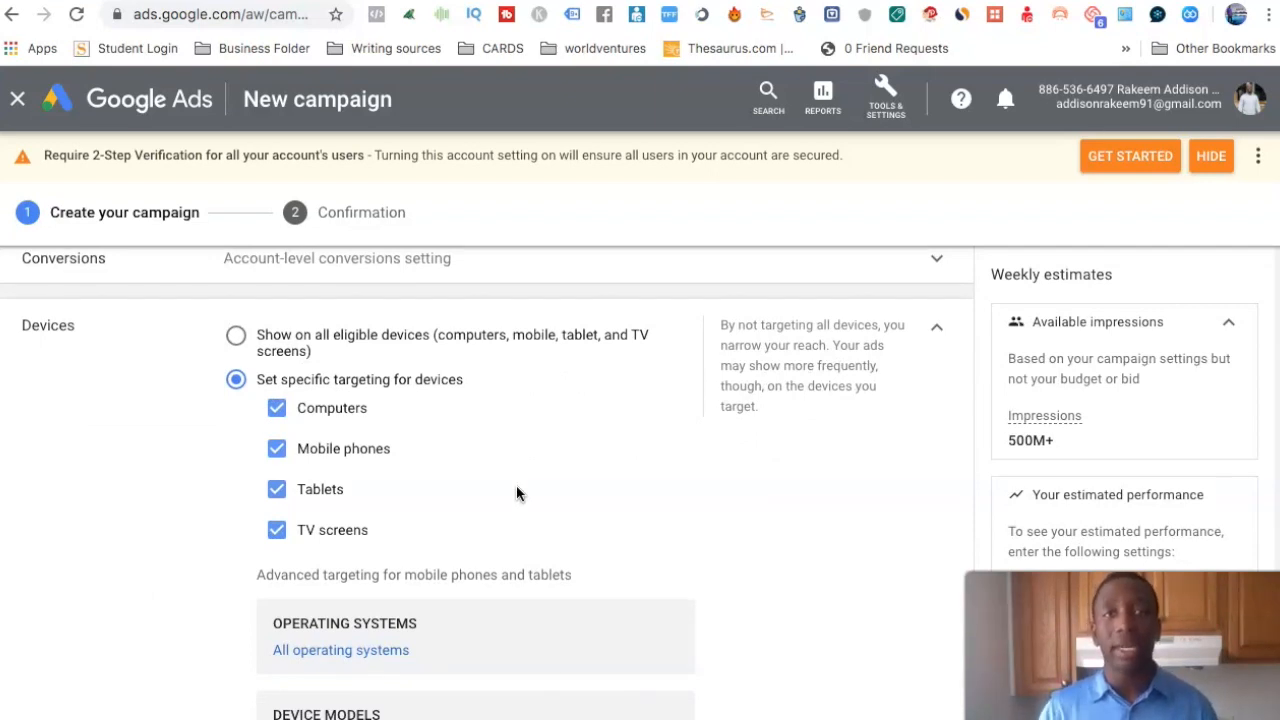
click(277, 530)
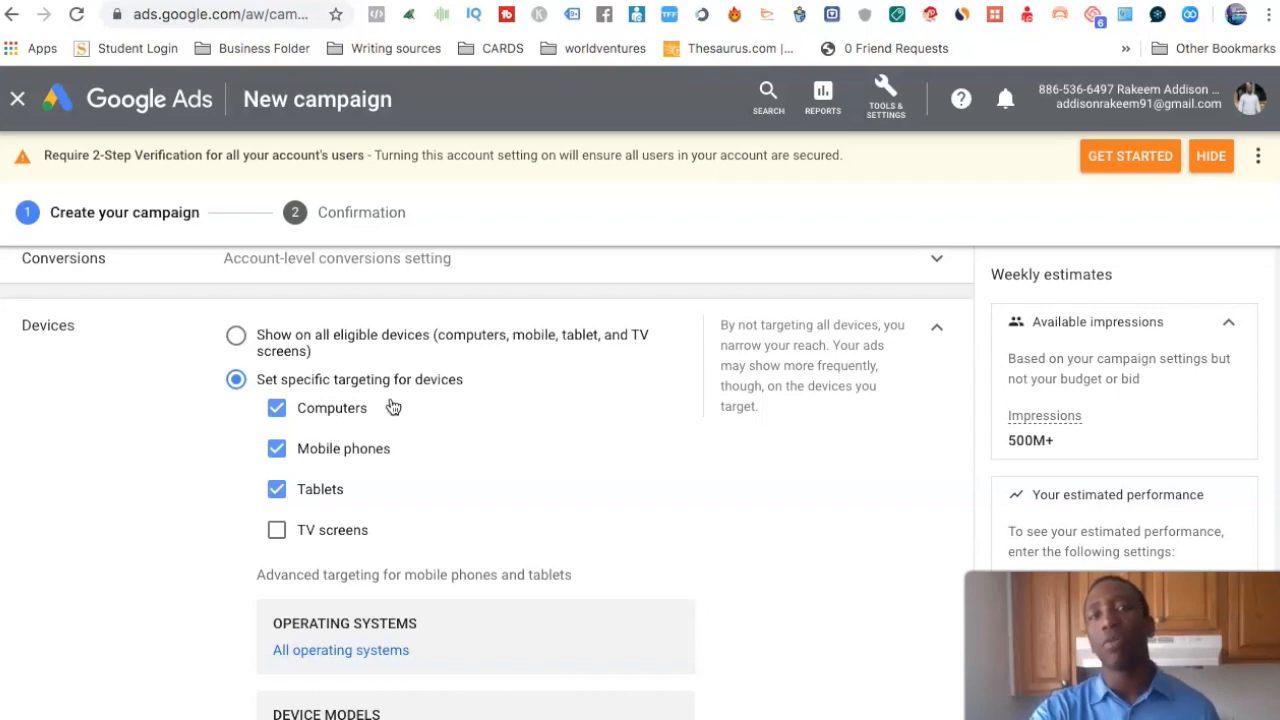
scroll(668, 406, down, 2)
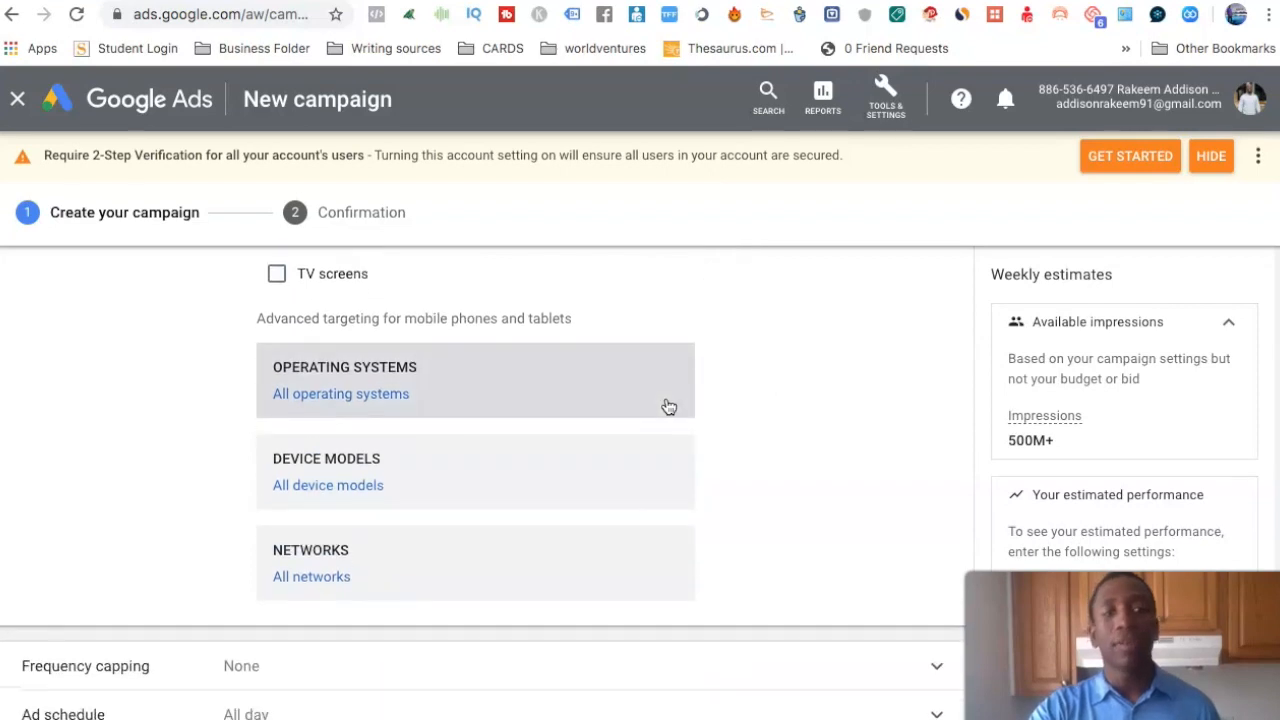
scroll(668, 406, up, 3)
click(938, 370)
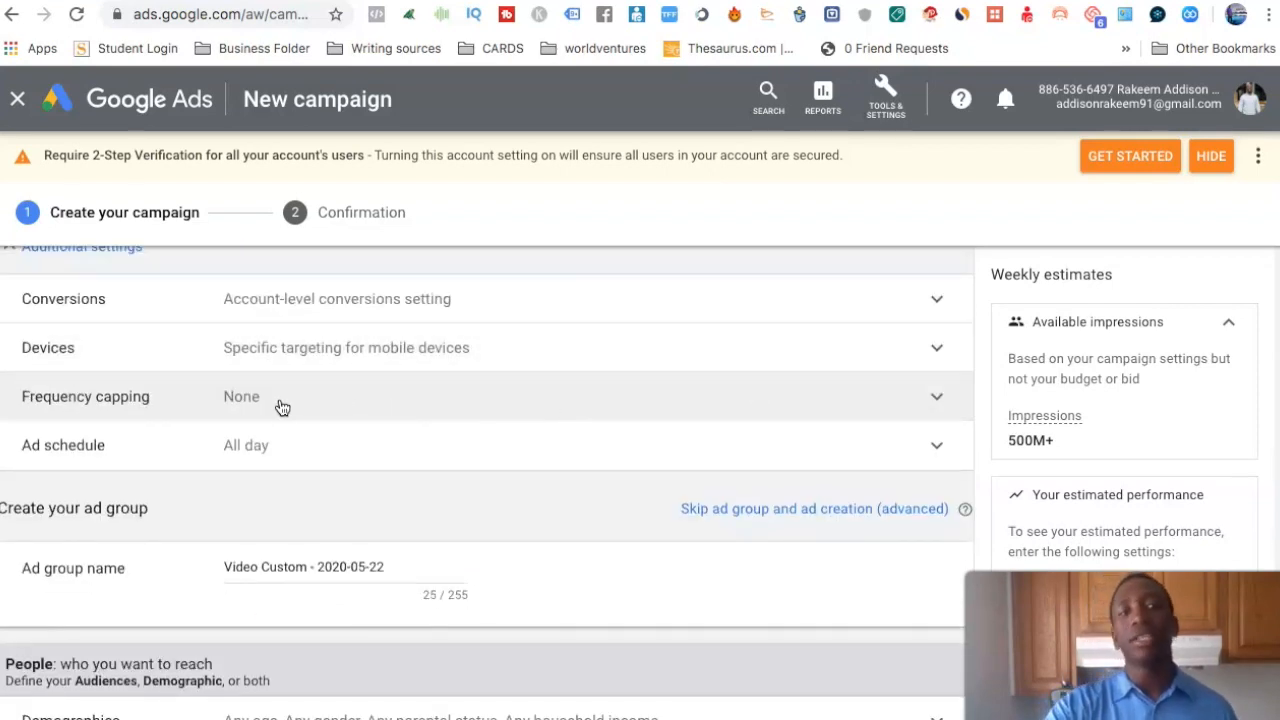
Cap the campaign's view frequency at 4 views per month for the same user.
click(280, 407)
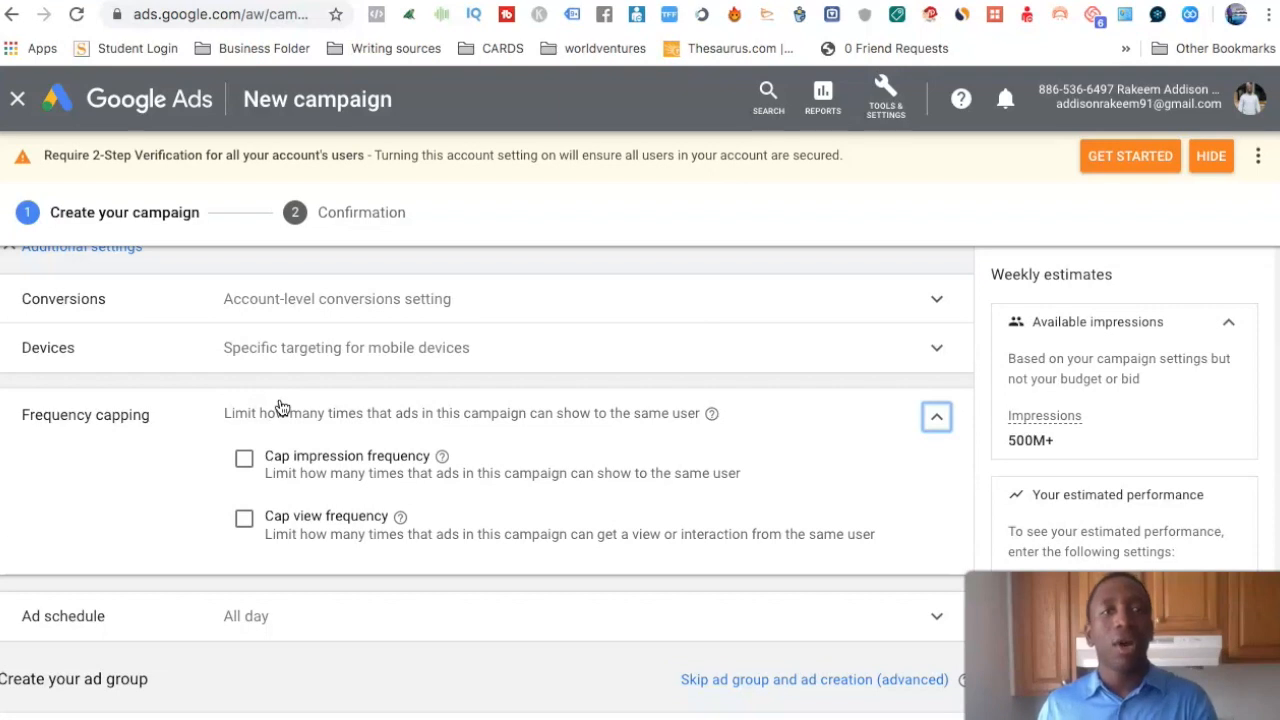
click(244, 521)
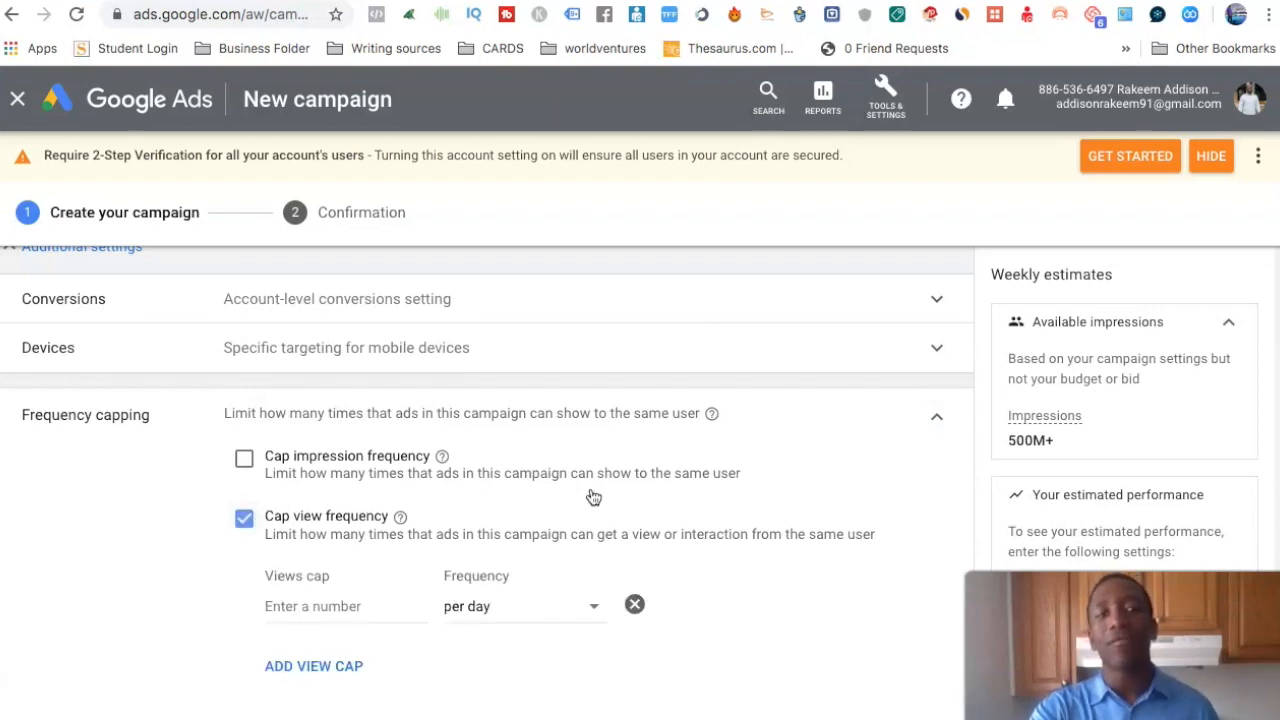
scroll(591, 497, down, 3)
click(323, 460)
click(566, 461)
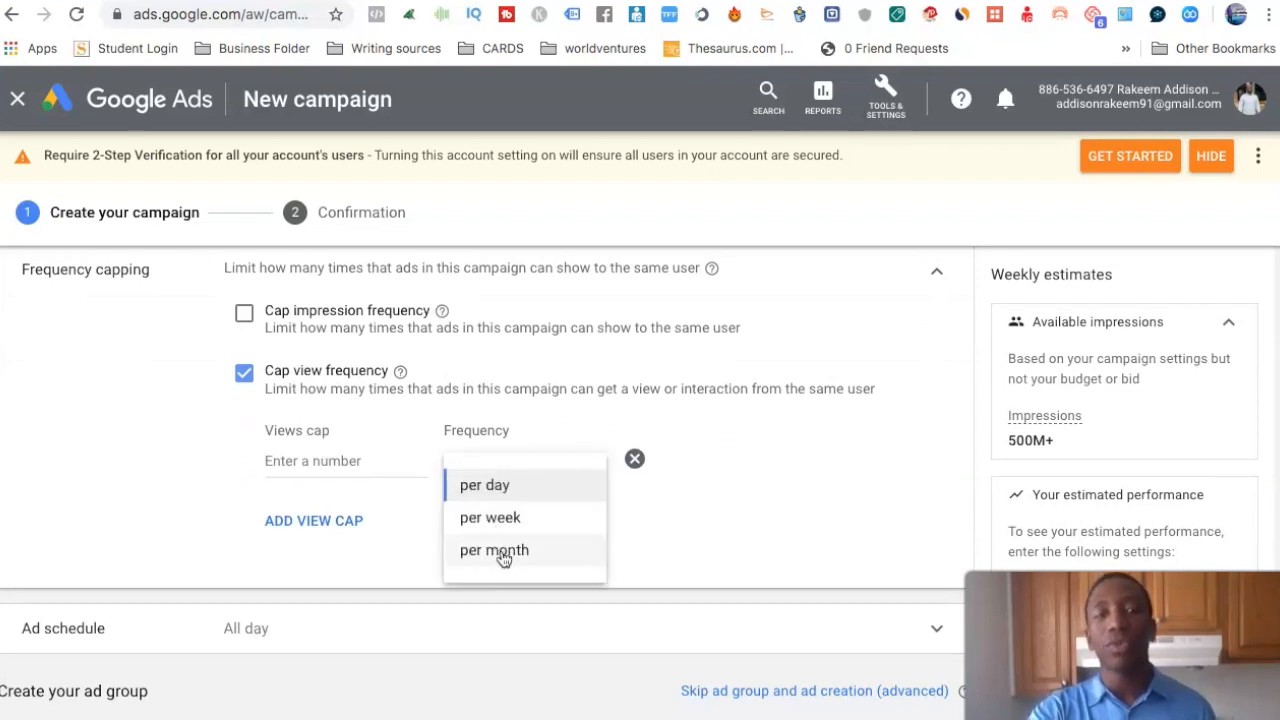
click(503, 552)
click(340, 460)
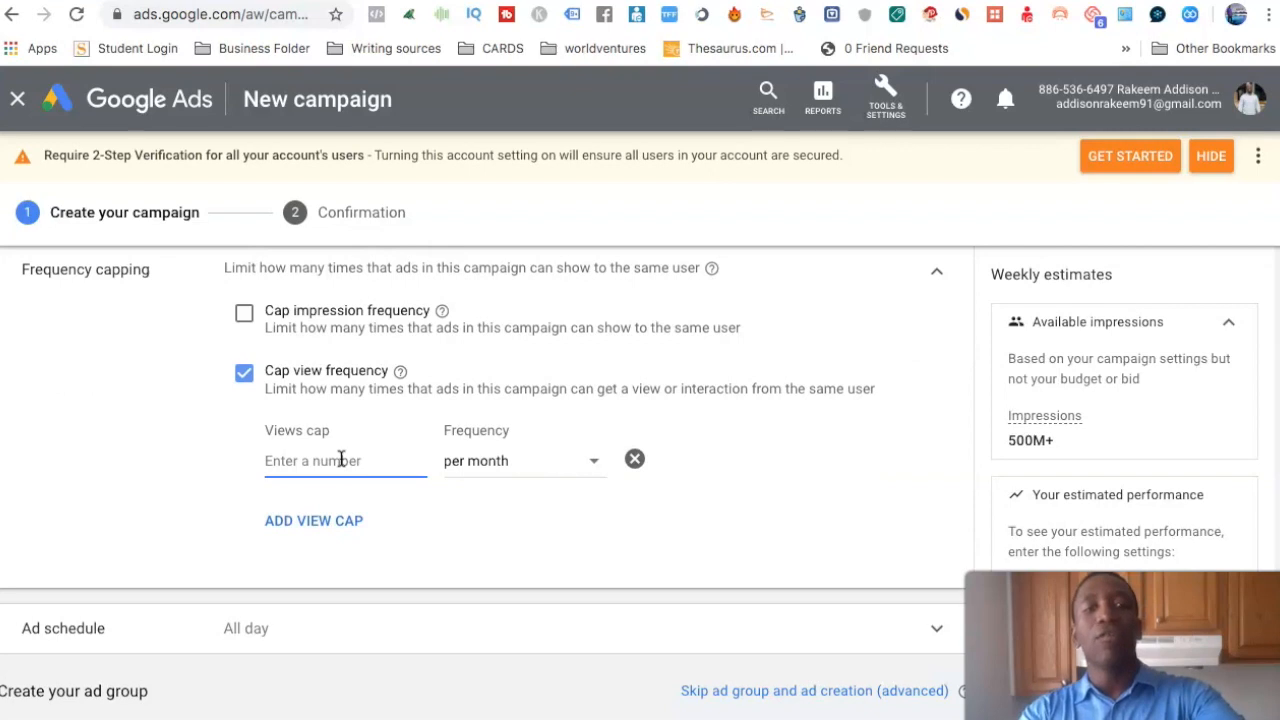
text(4)
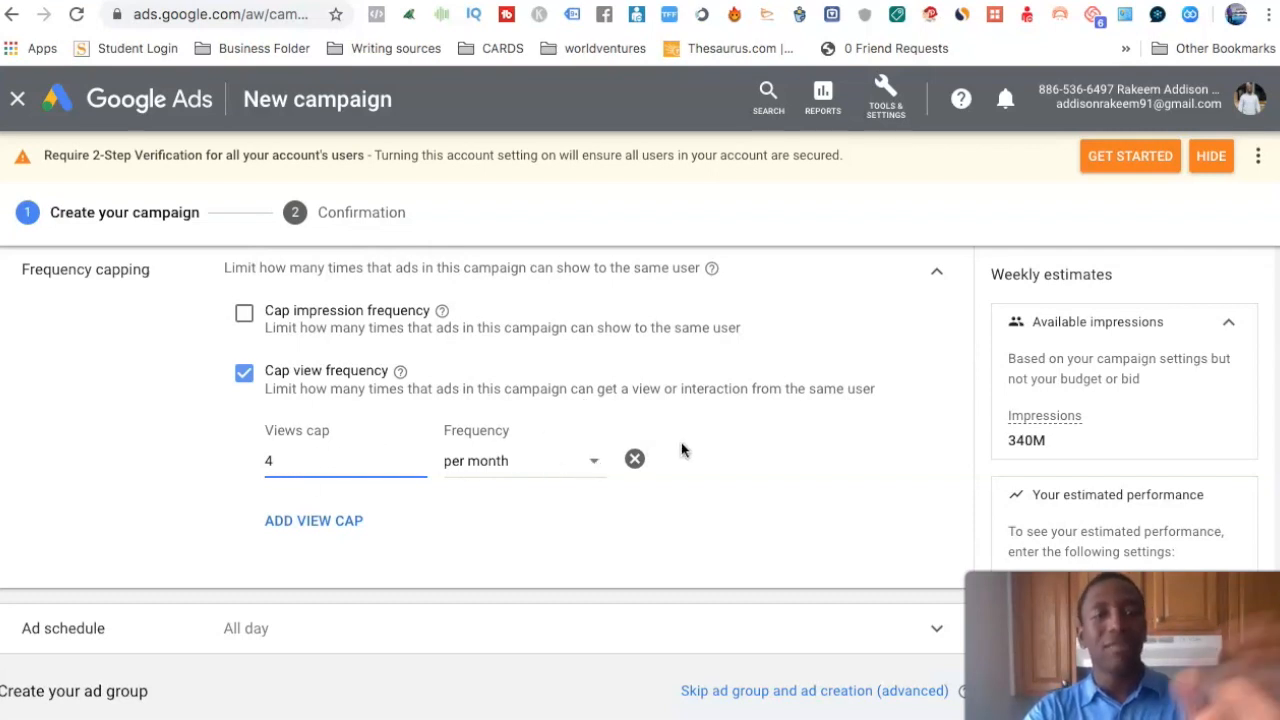
click(940, 274)
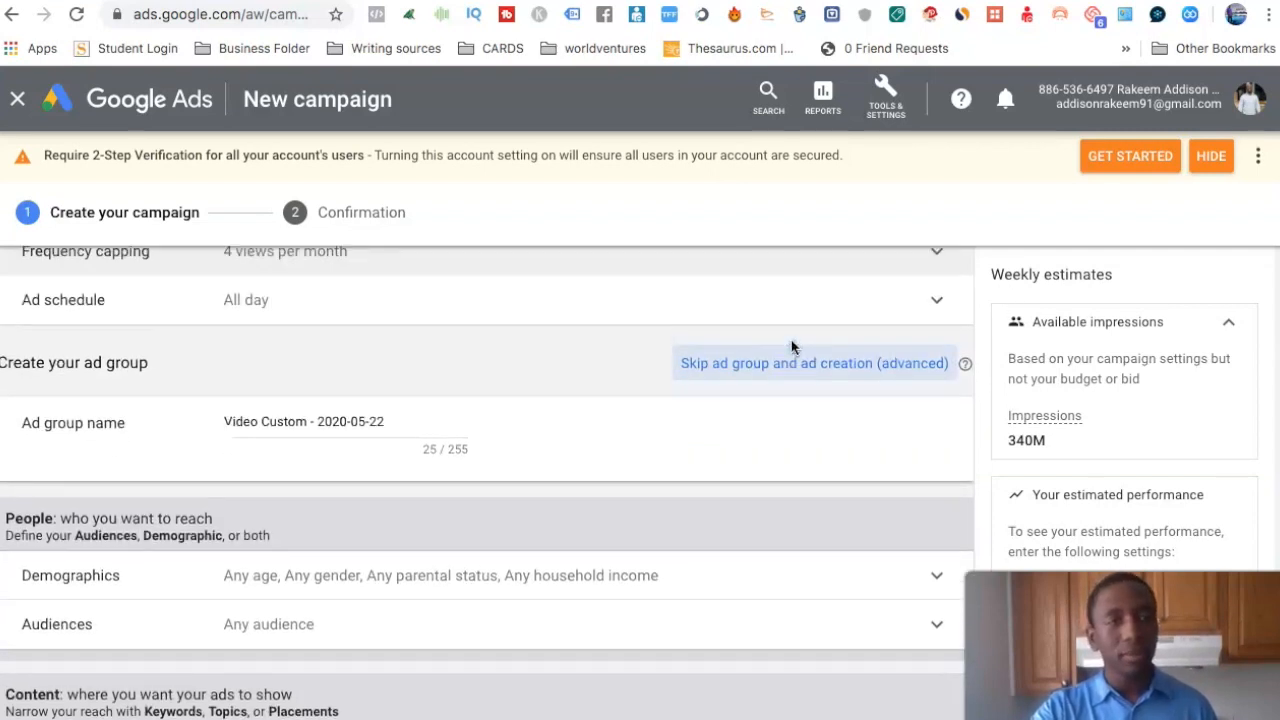
Check the ad schedule settings, then rename the ad group as "Test YT Video".
click(496, 336)
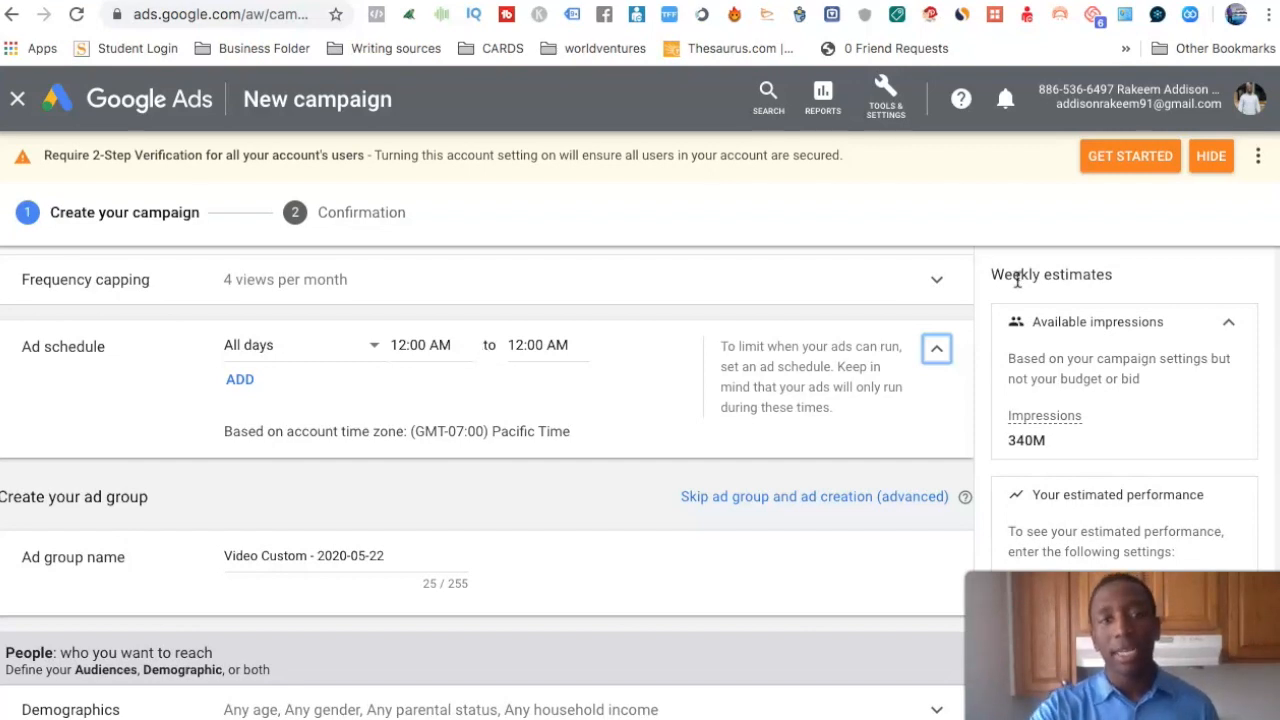
click(938, 348)
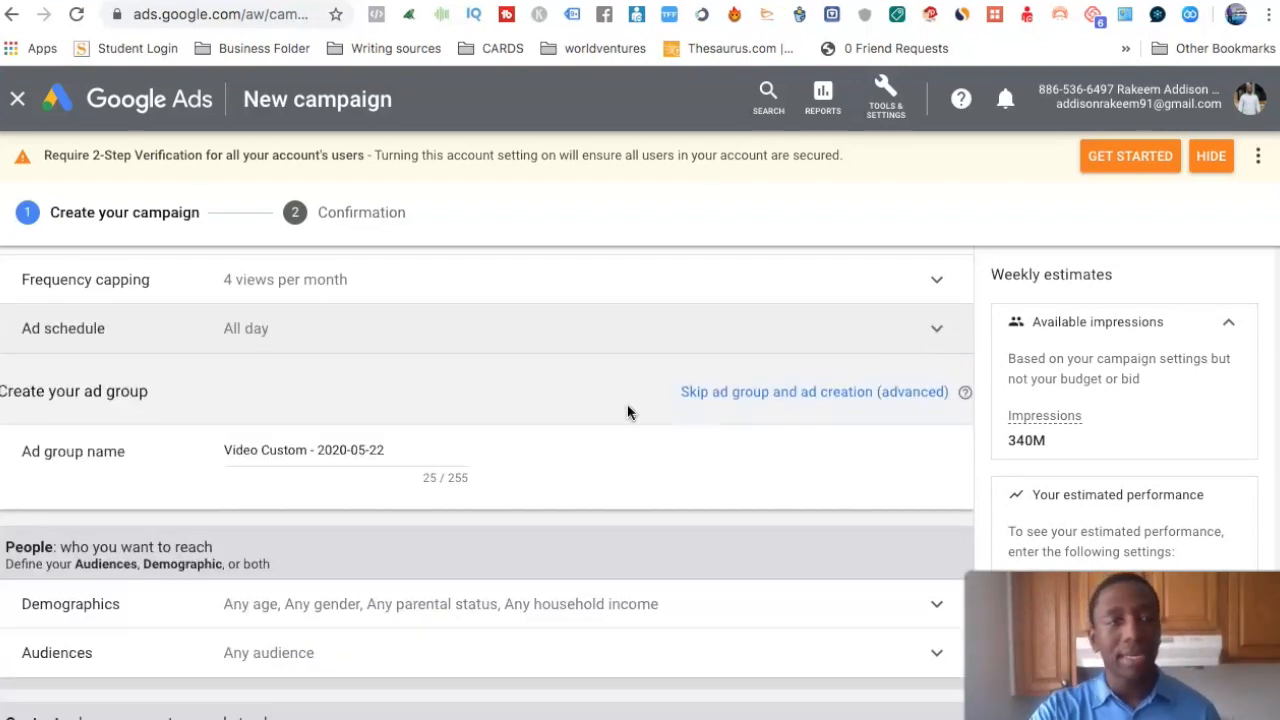
click(324, 450)
triple_click(324, 450)
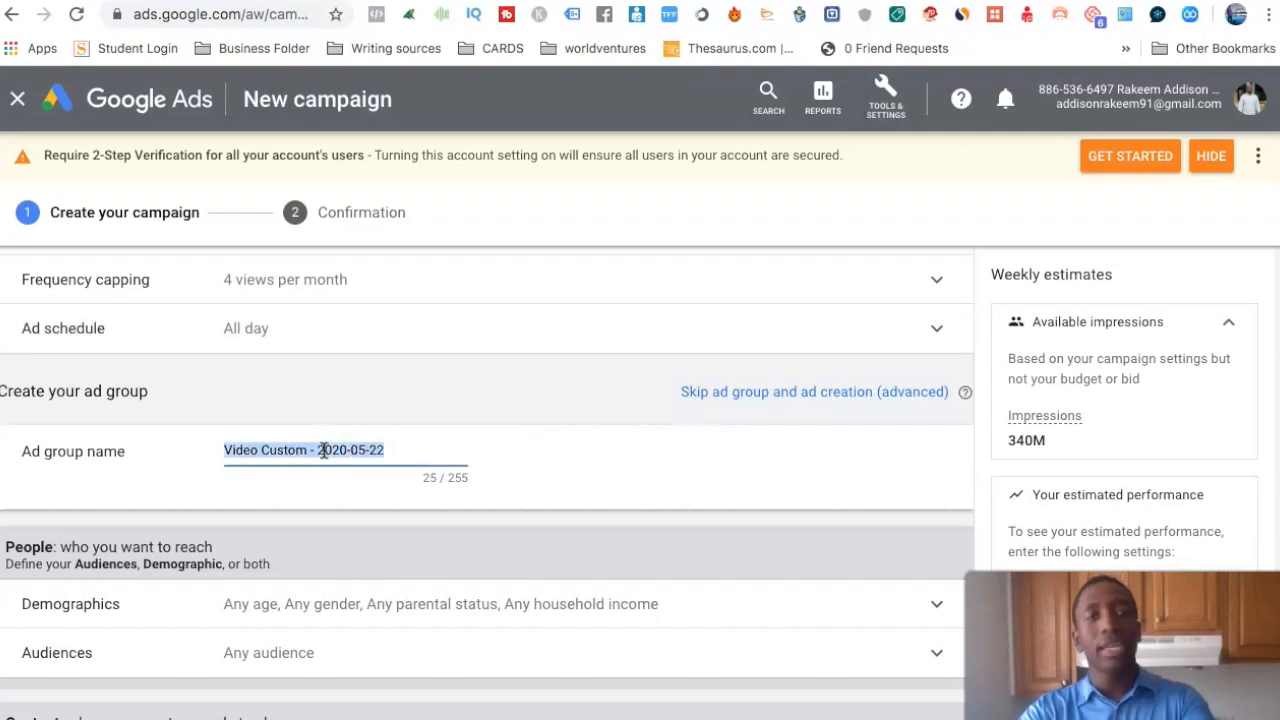
text(Test Y)
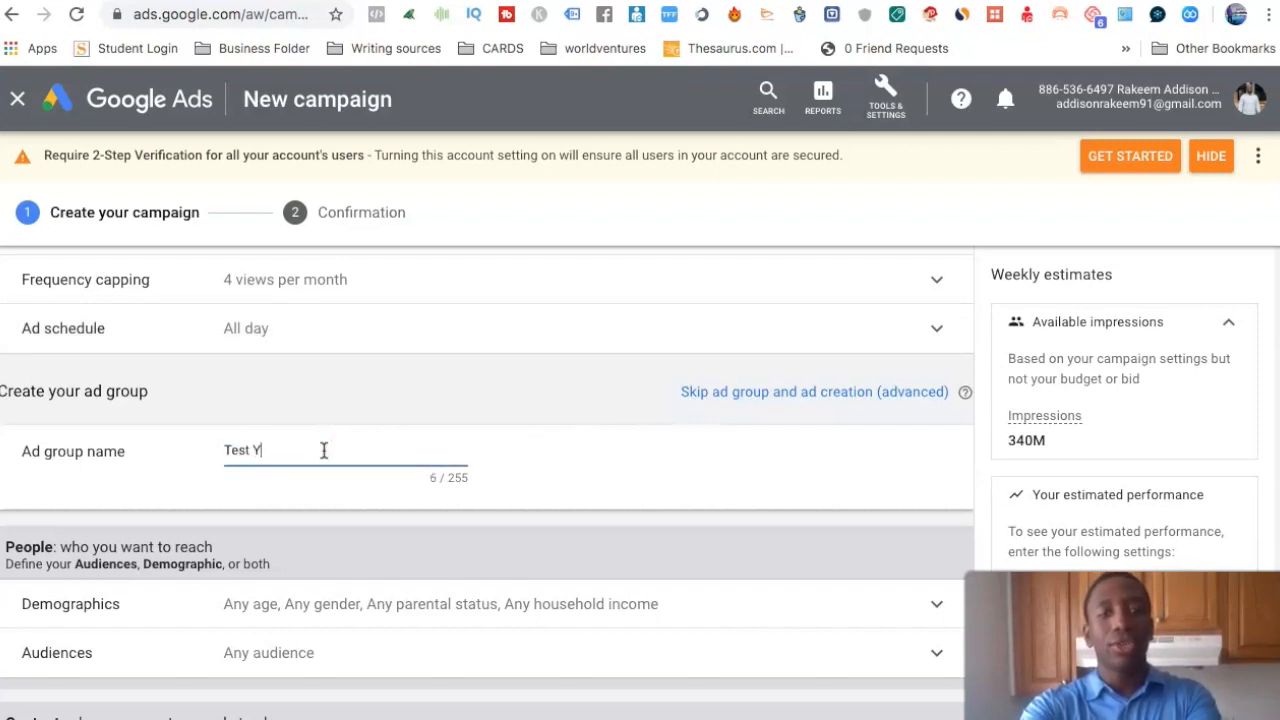
text(T Video)
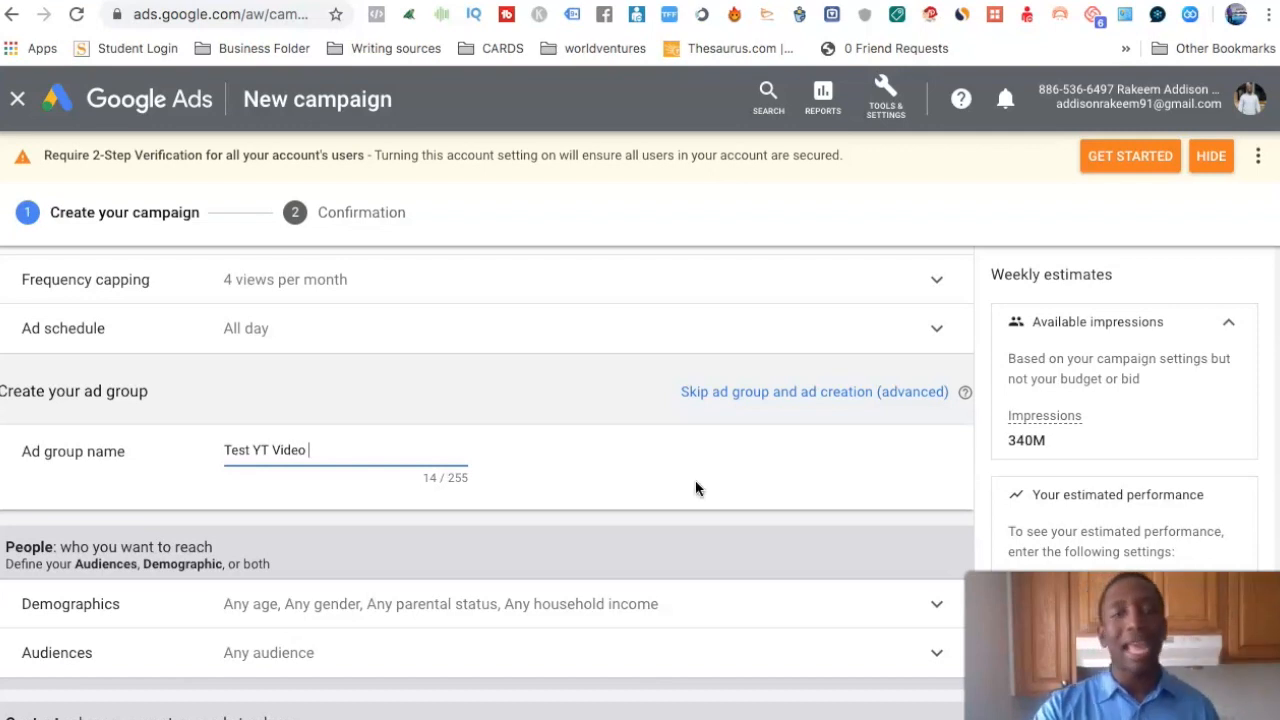
In the ad group's demographics, exclude the unknown gender, the 18 - 24 age group and the unknown age group.
scroll(696, 482, down, 1)
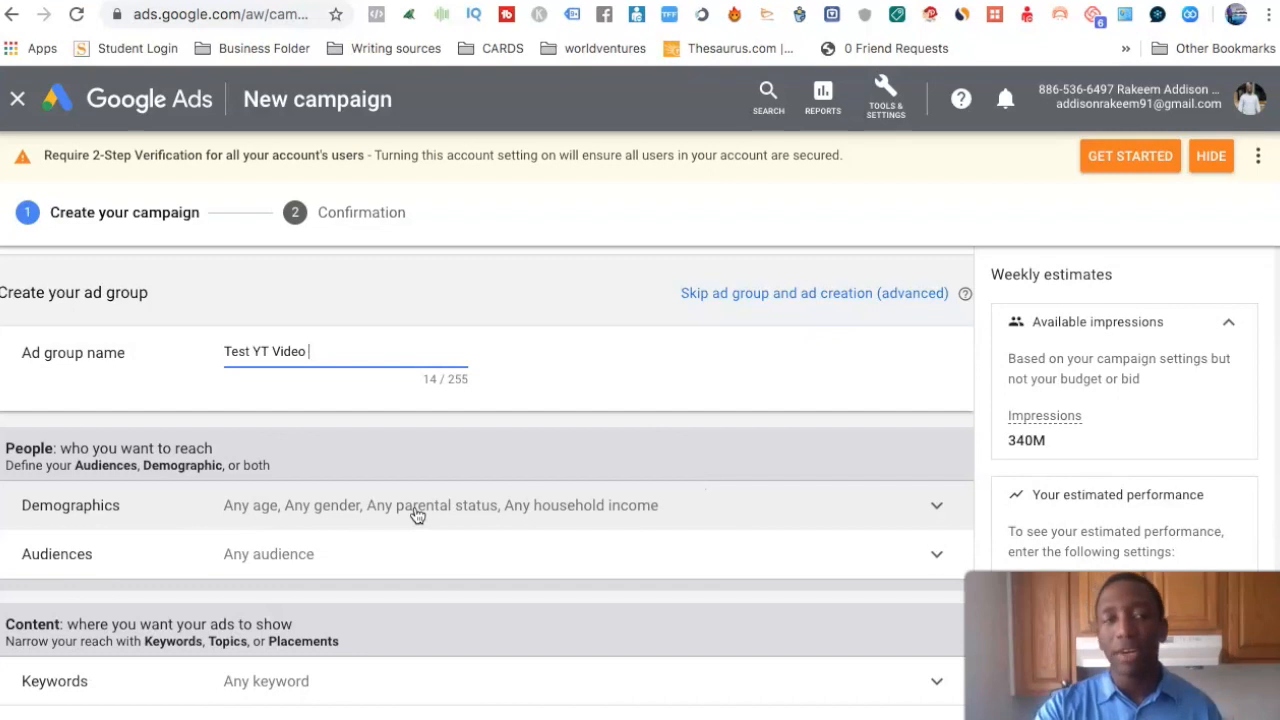
scroll(382, 549, down, 1)
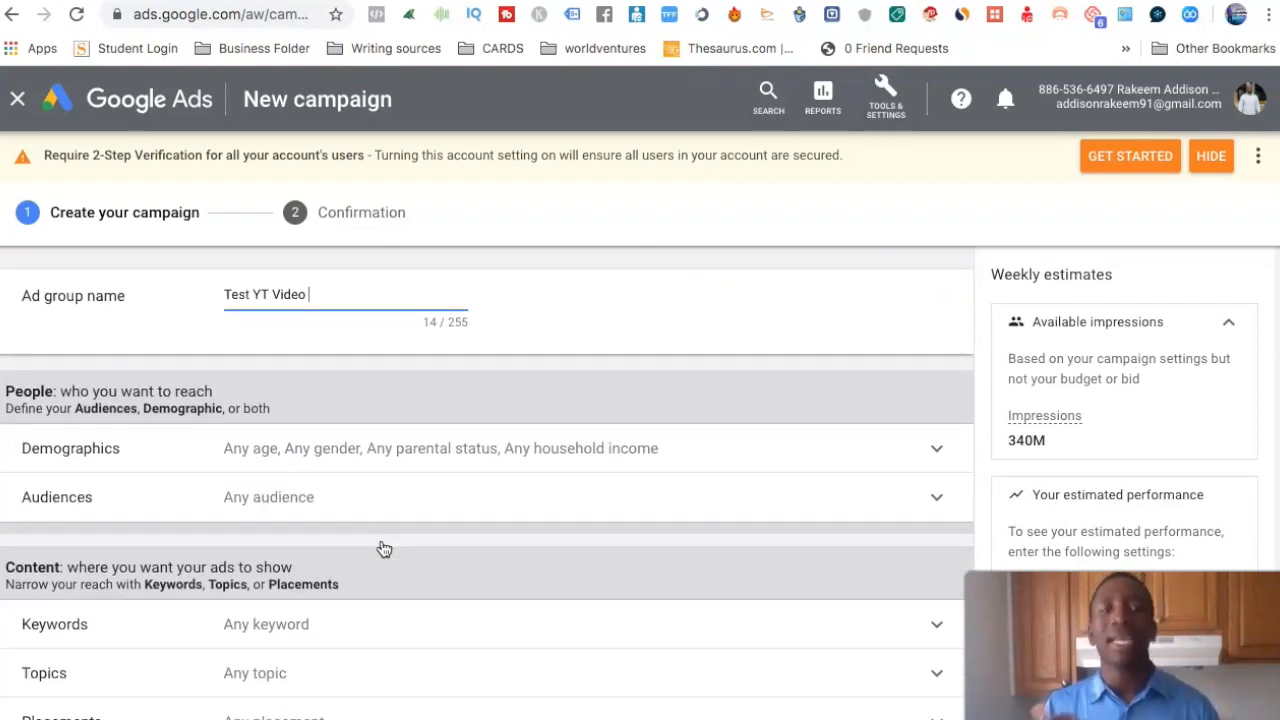
click(370, 449)
scroll(560, 477, down, 2)
scroll(560, 477, down, 2)
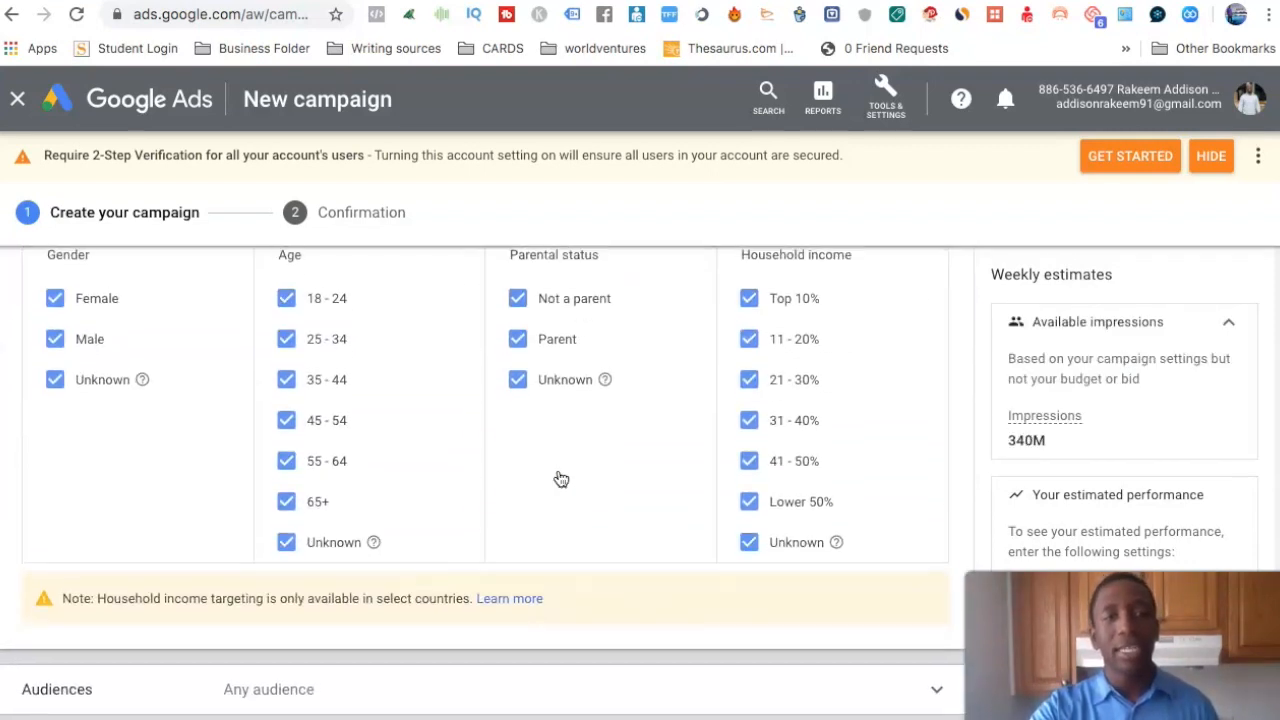
scroll(480, 434, up, 1)
click(56, 420)
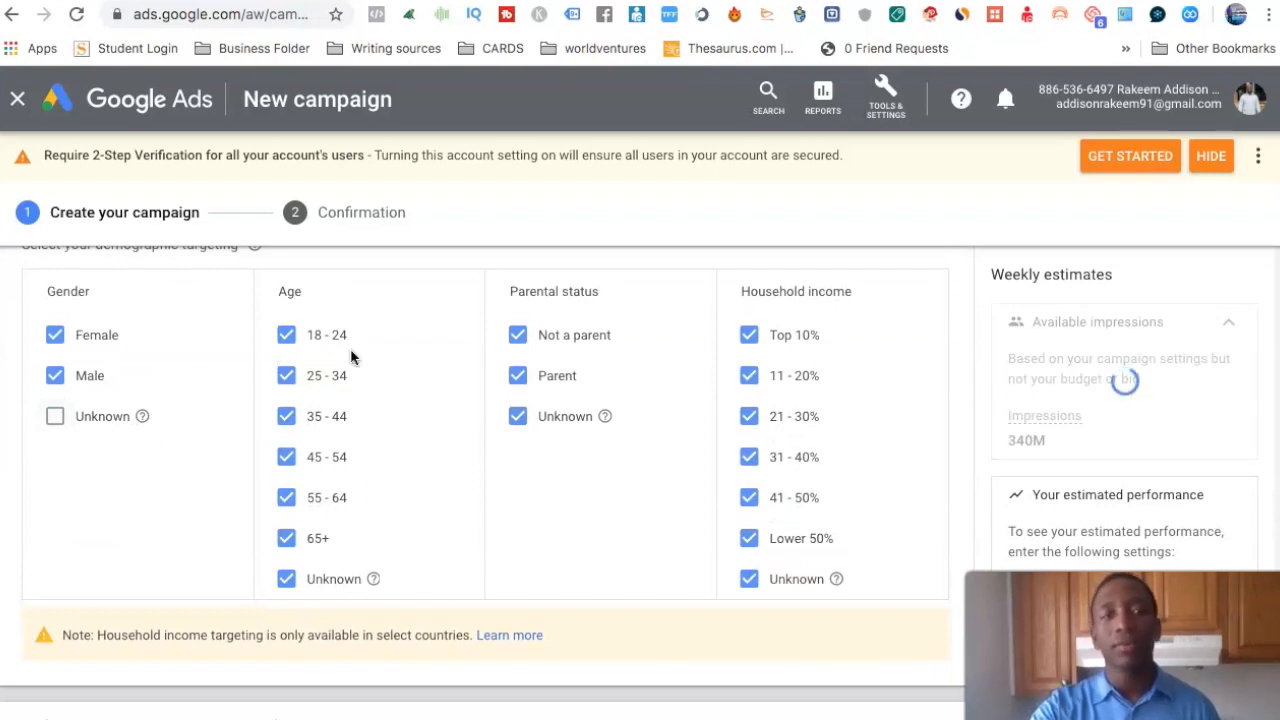
click(287, 336)
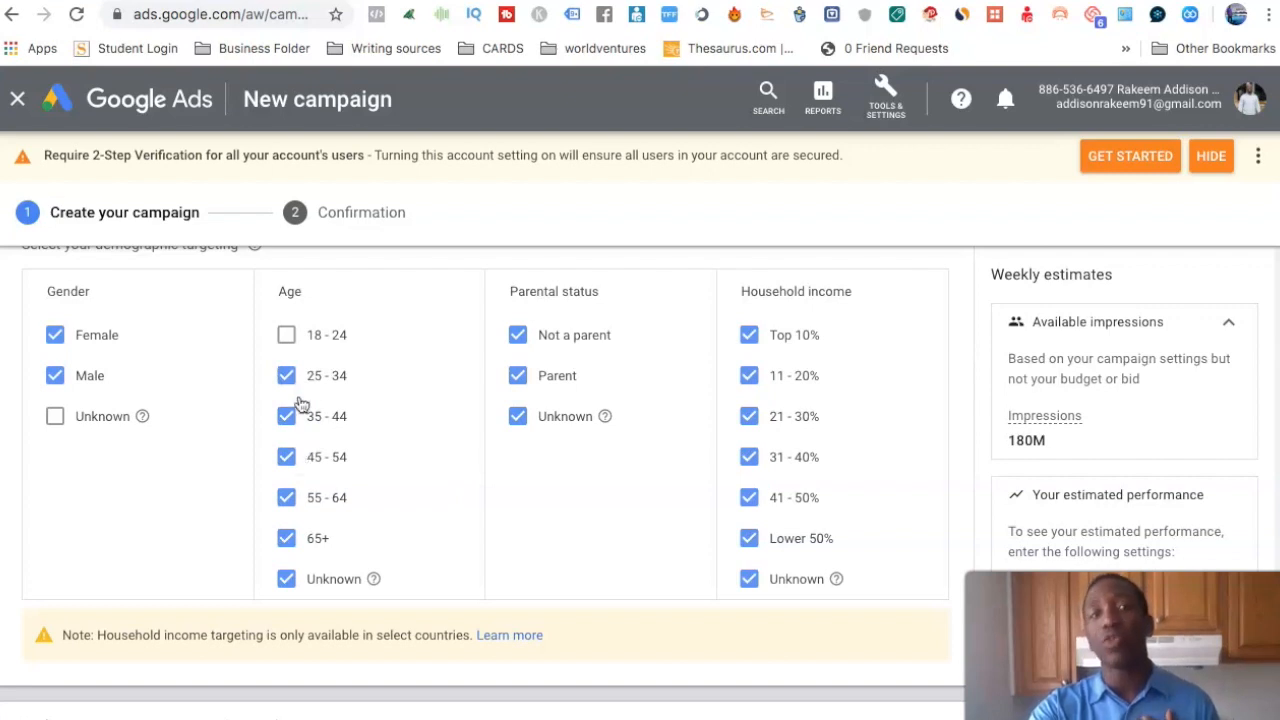
click(286, 578)
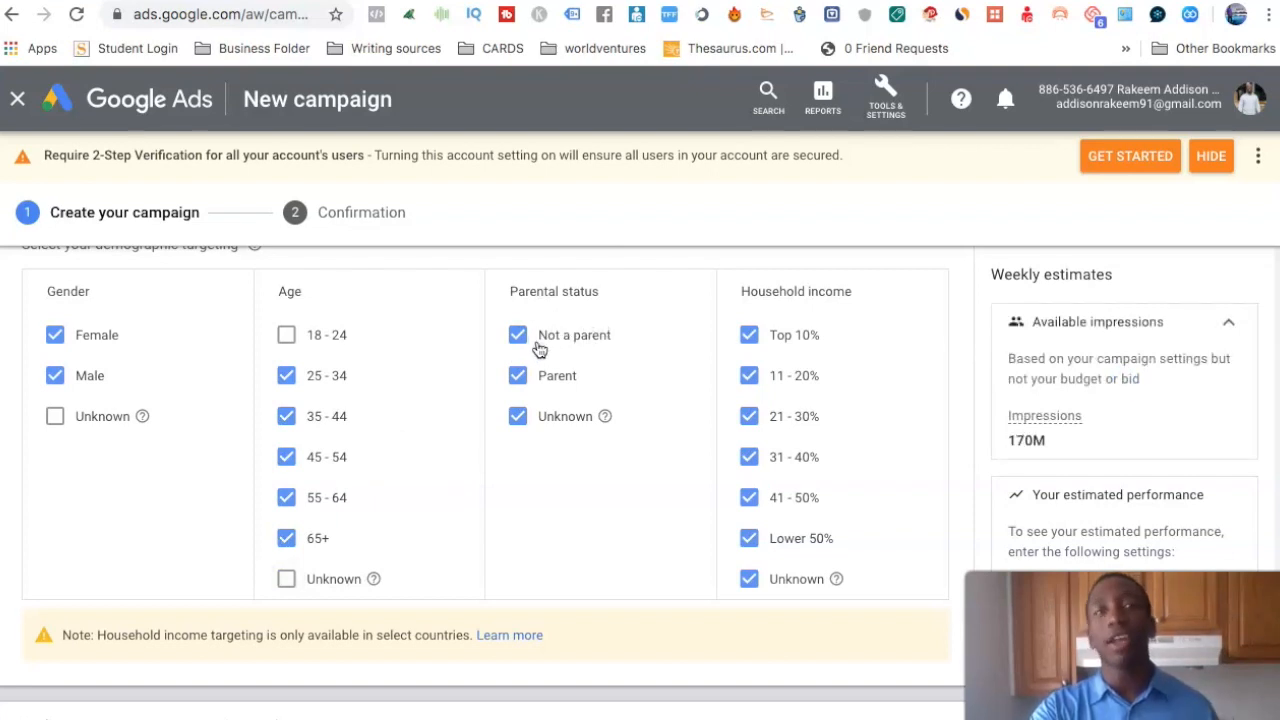
Exclude the Lower 50% and Unknown household incomes, keeping every parental status targeted, and finish the demographic targeting.
click(518, 376)
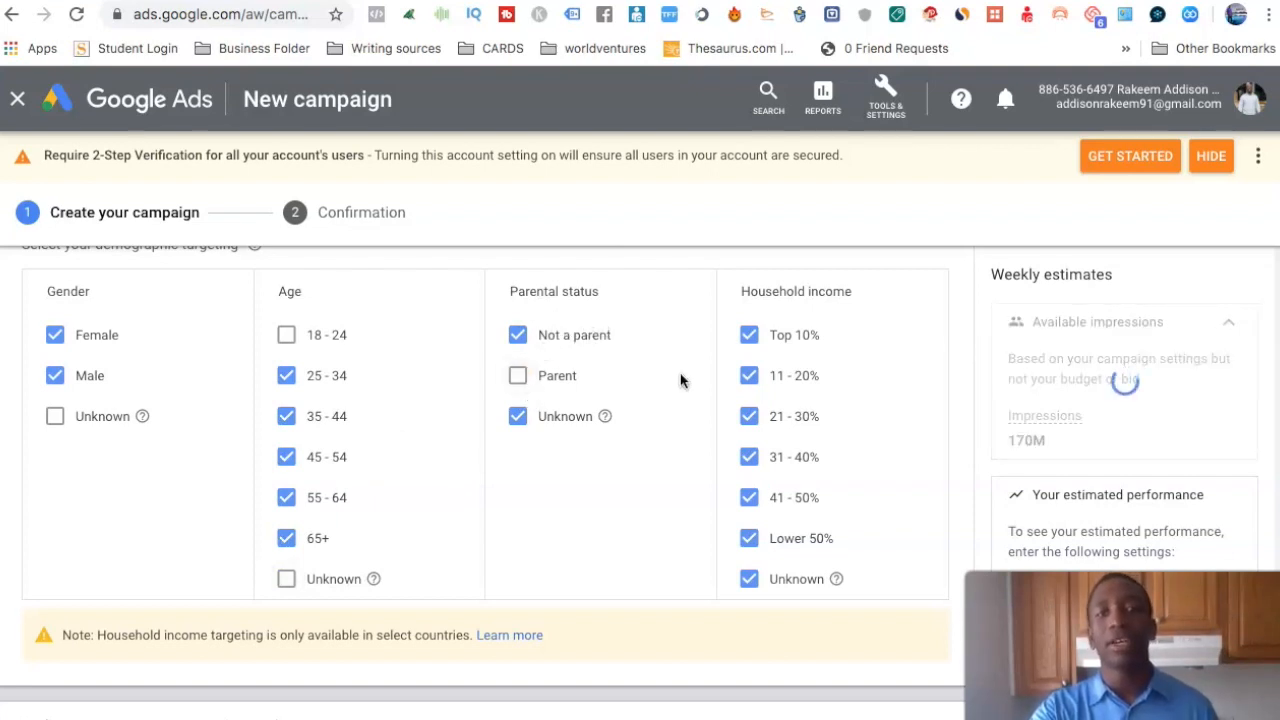
click(519, 378)
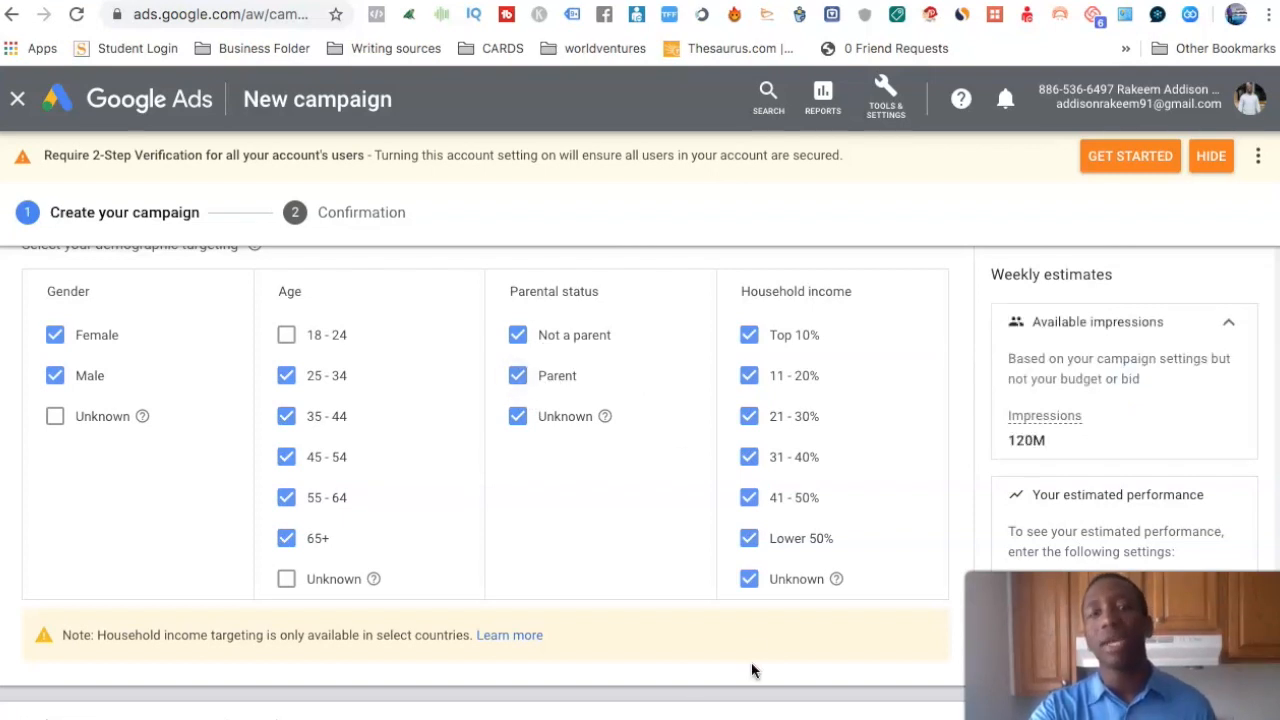
click(750, 582)
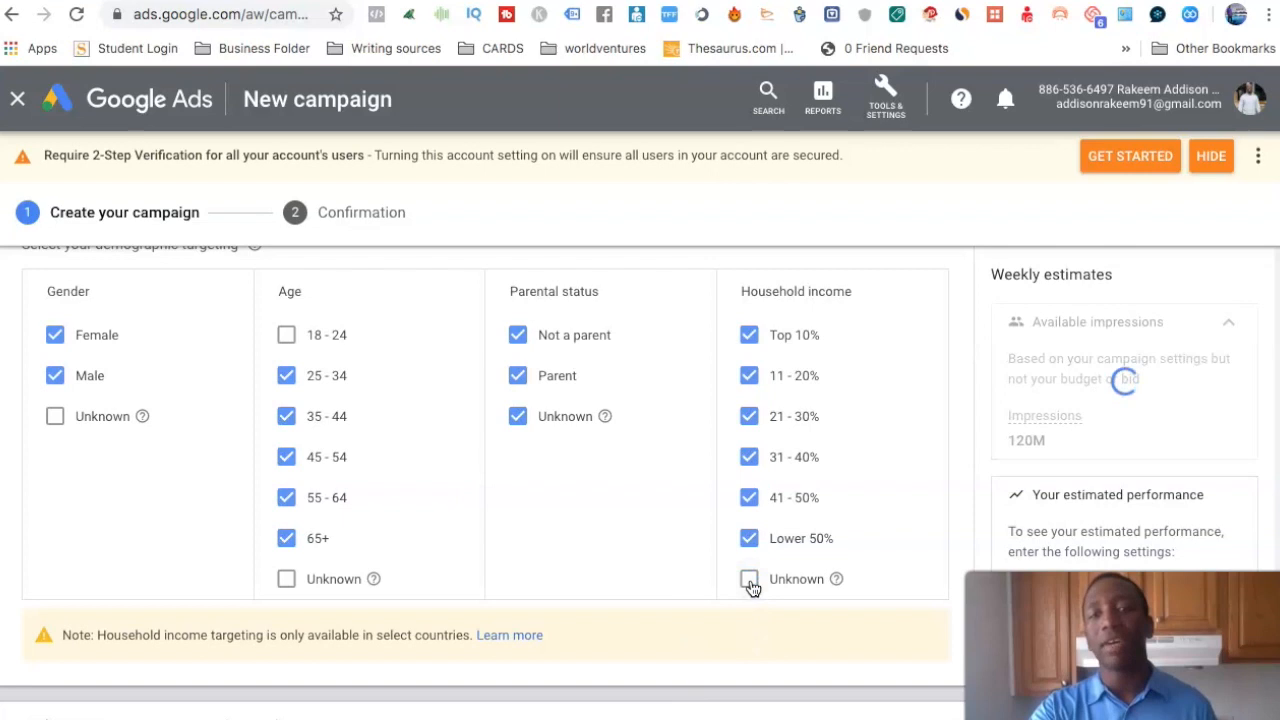
click(749, 538)
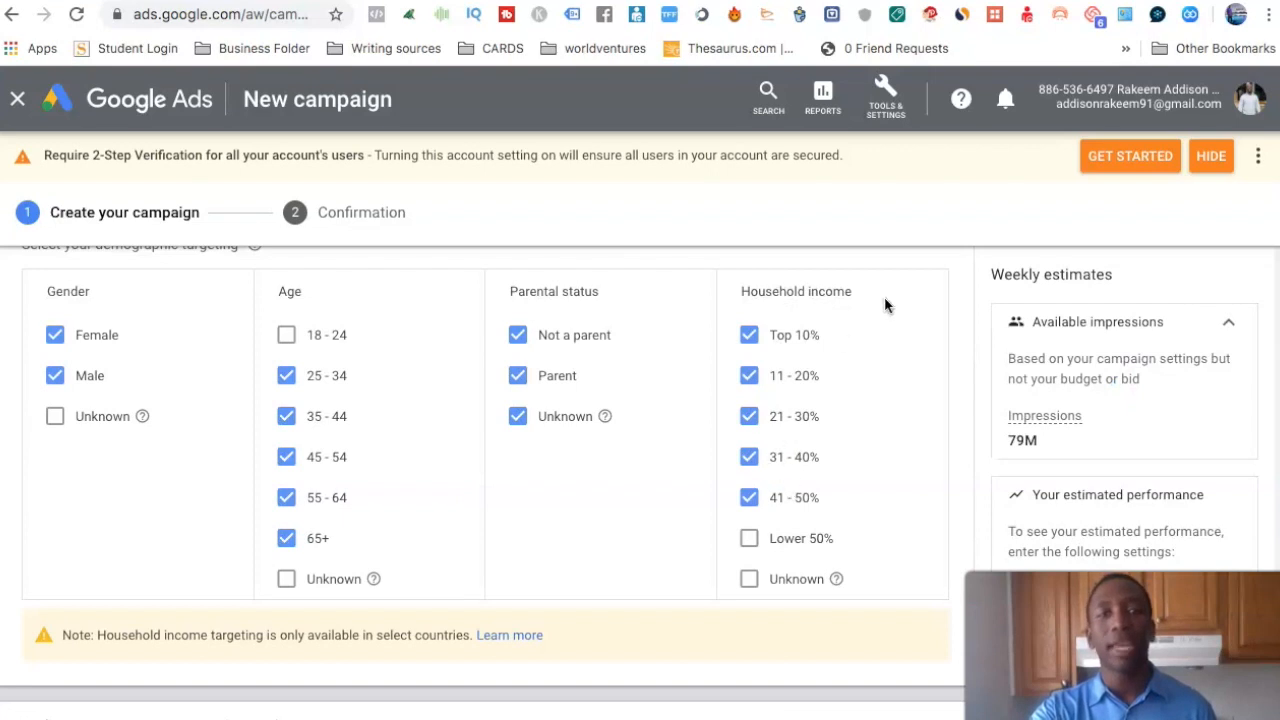
scroll(917, 297, up, 1)
click(940, 305)
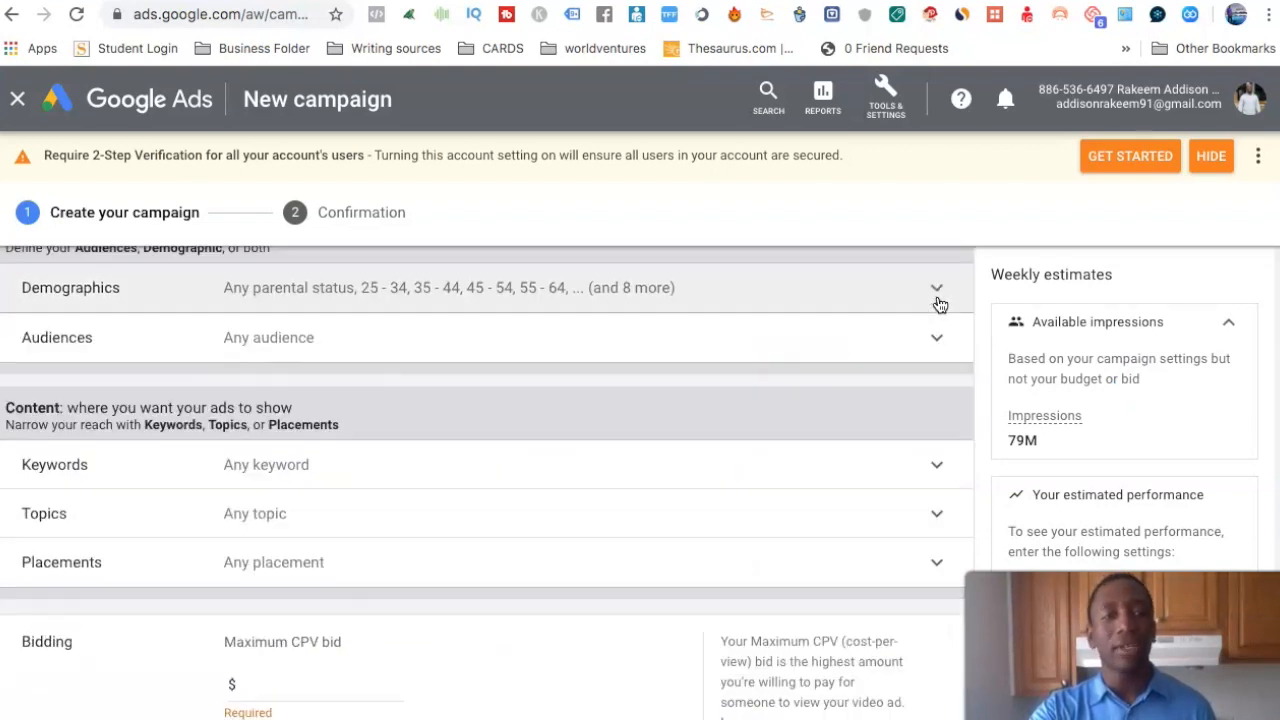
Review the recent and suggested audiences, then target the Advertising & Marketing Services in-market audience.
click(573, 350)
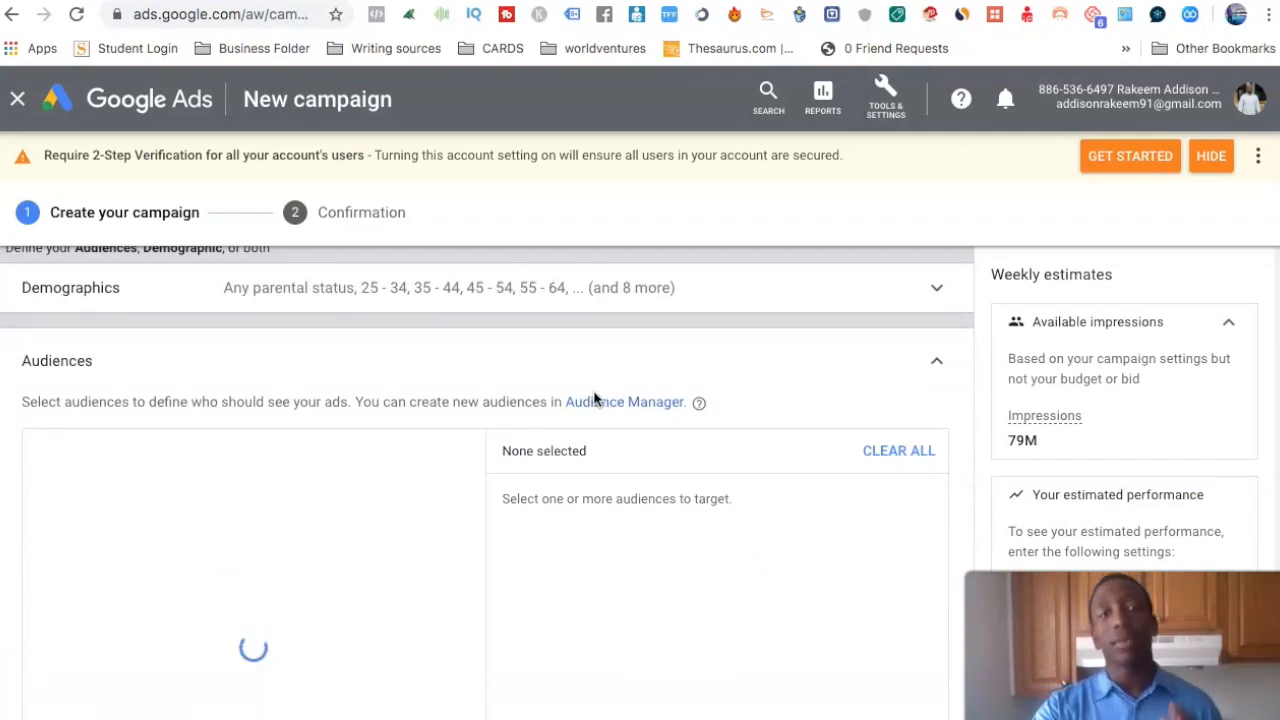
scroll(410, 346, down, 1)
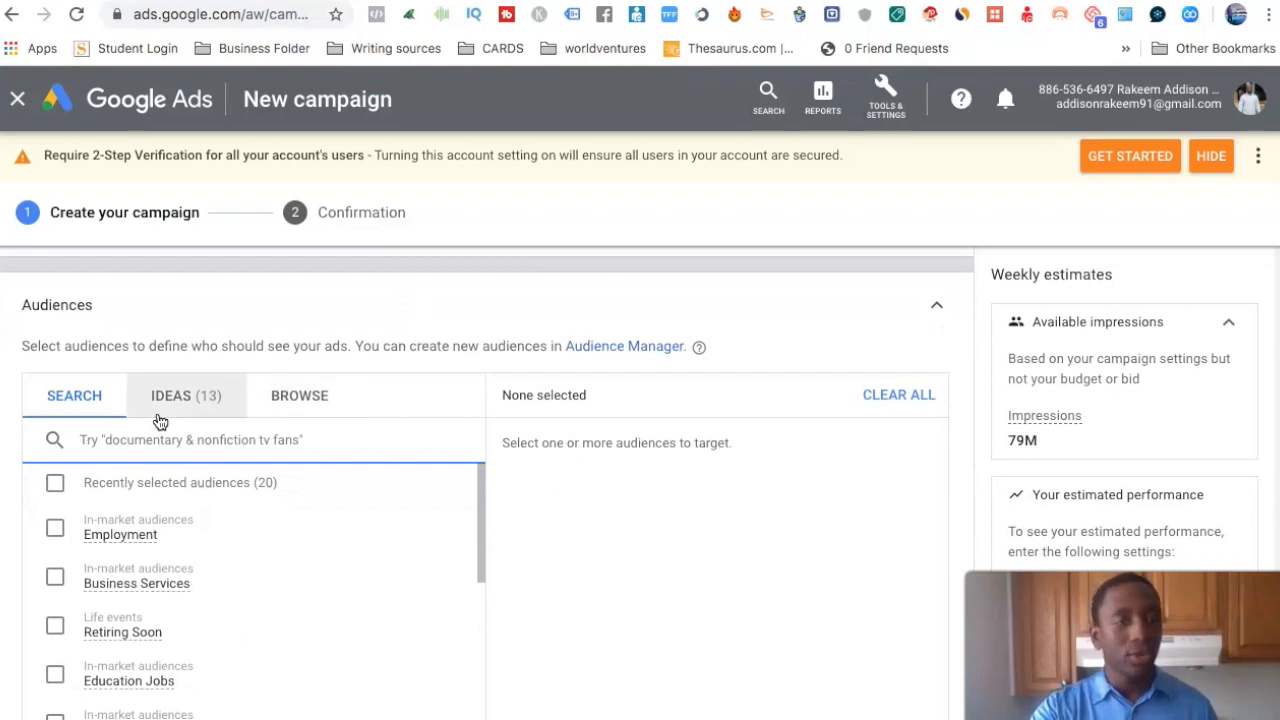
scroll(472, 499, down, 1)
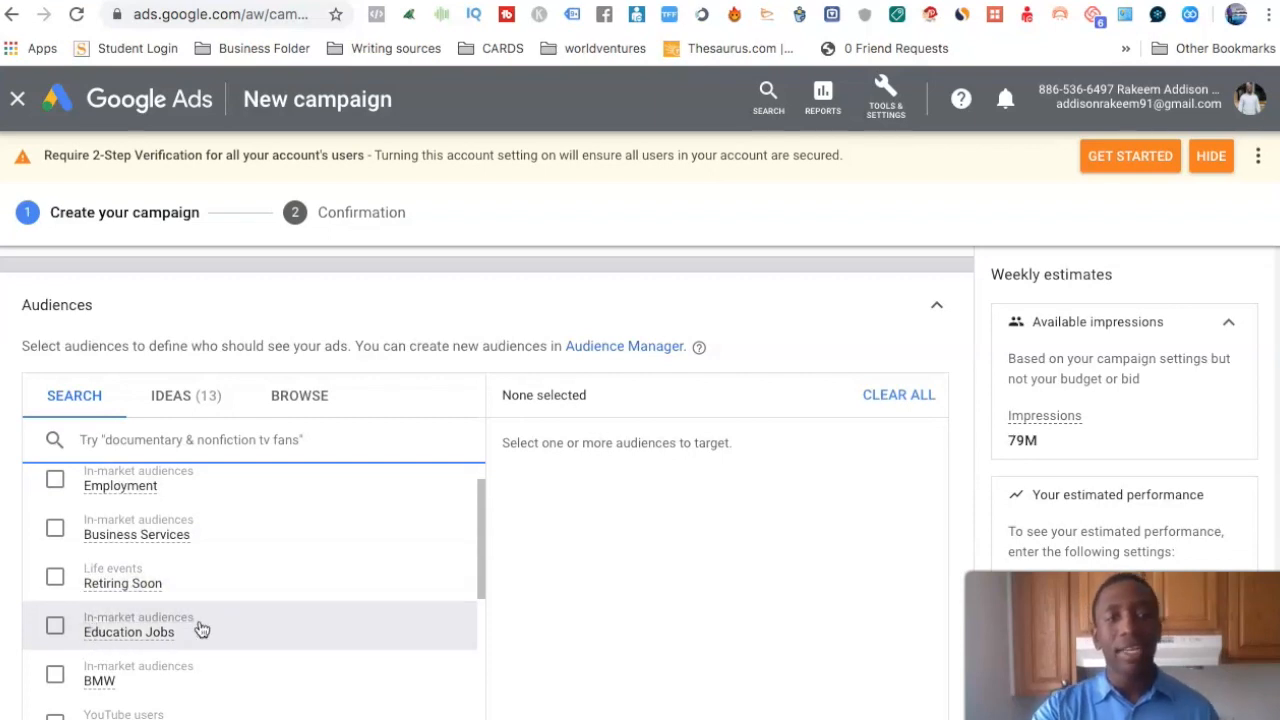
mouse_move(171, 640)
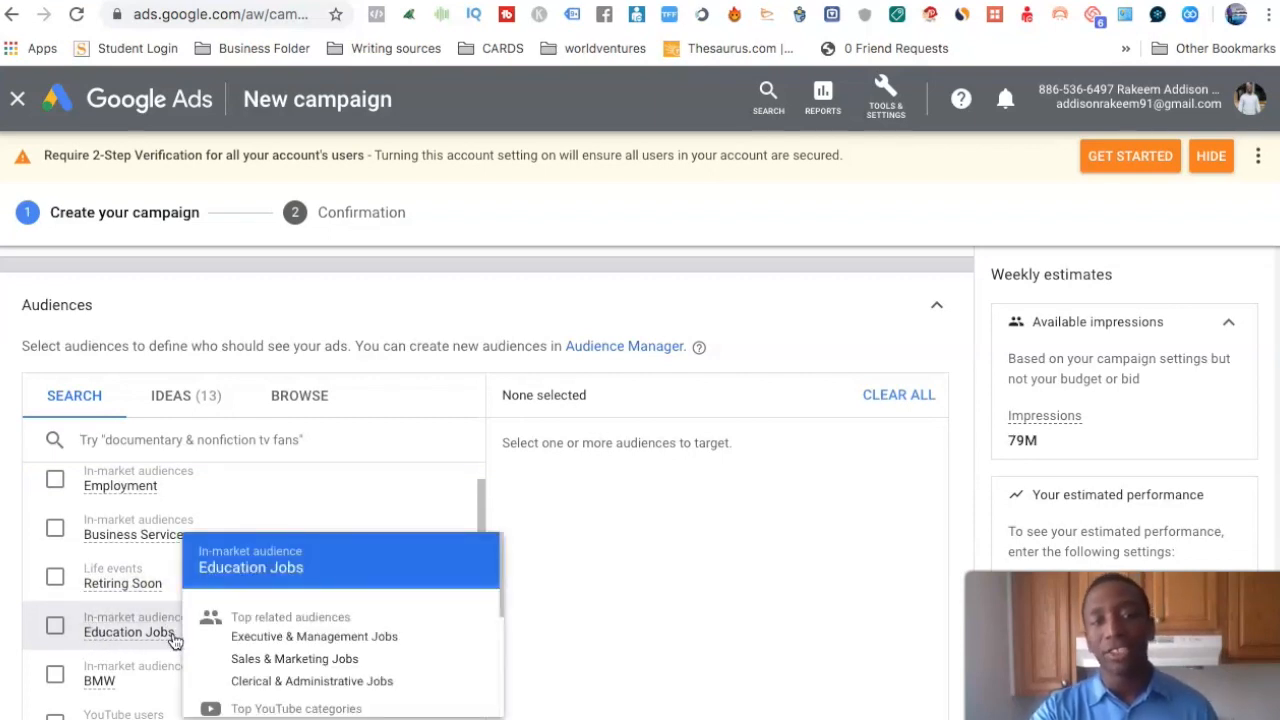
mouse_move(106, 589)
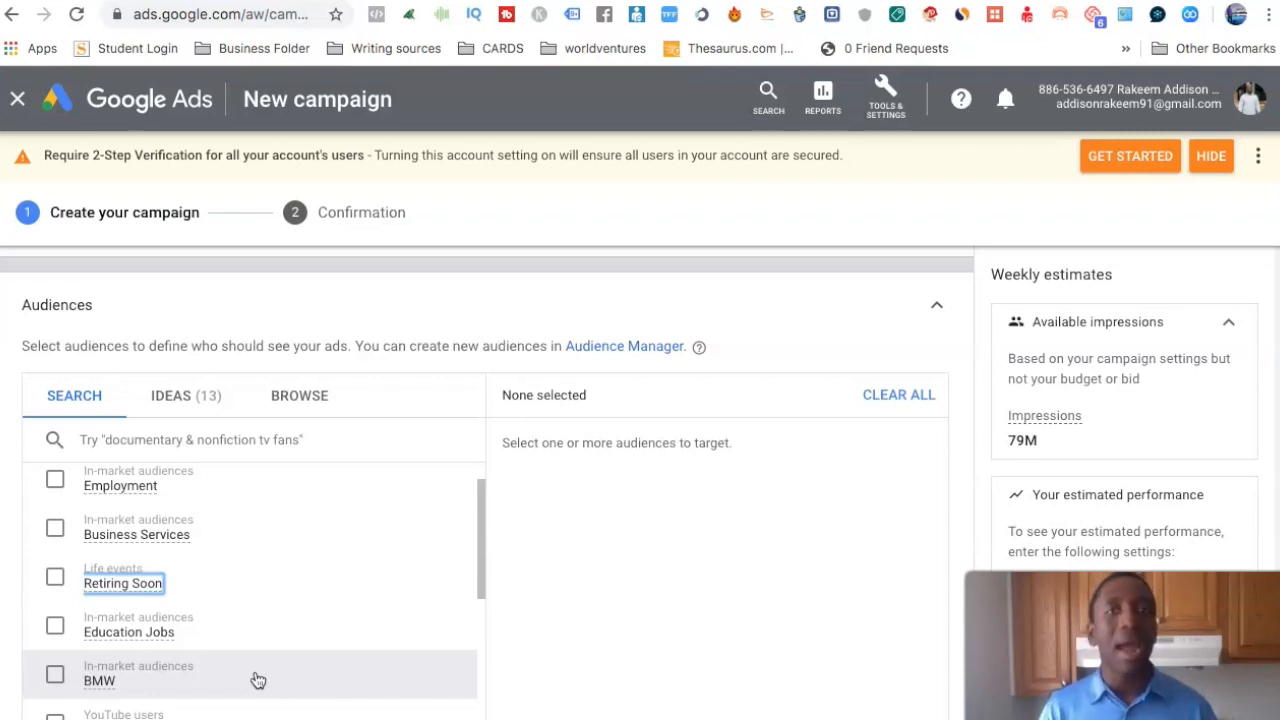
click(190, 396)
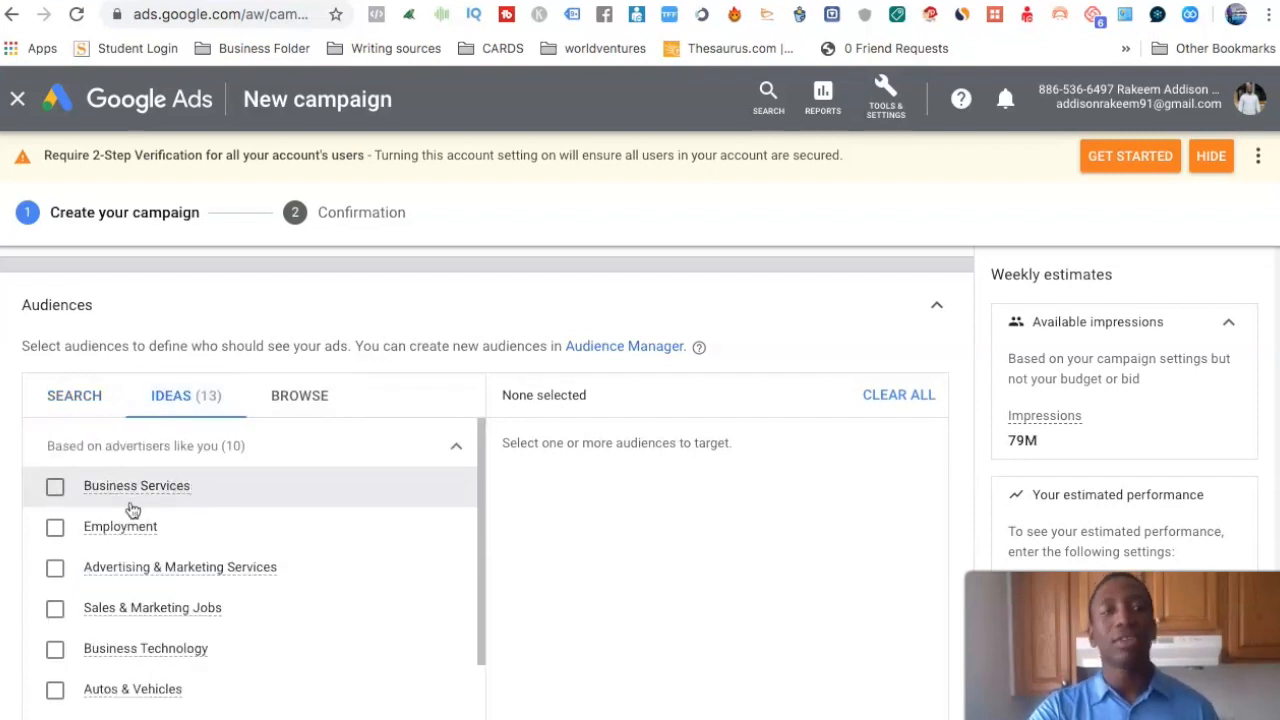
mouse_move(128, 571)
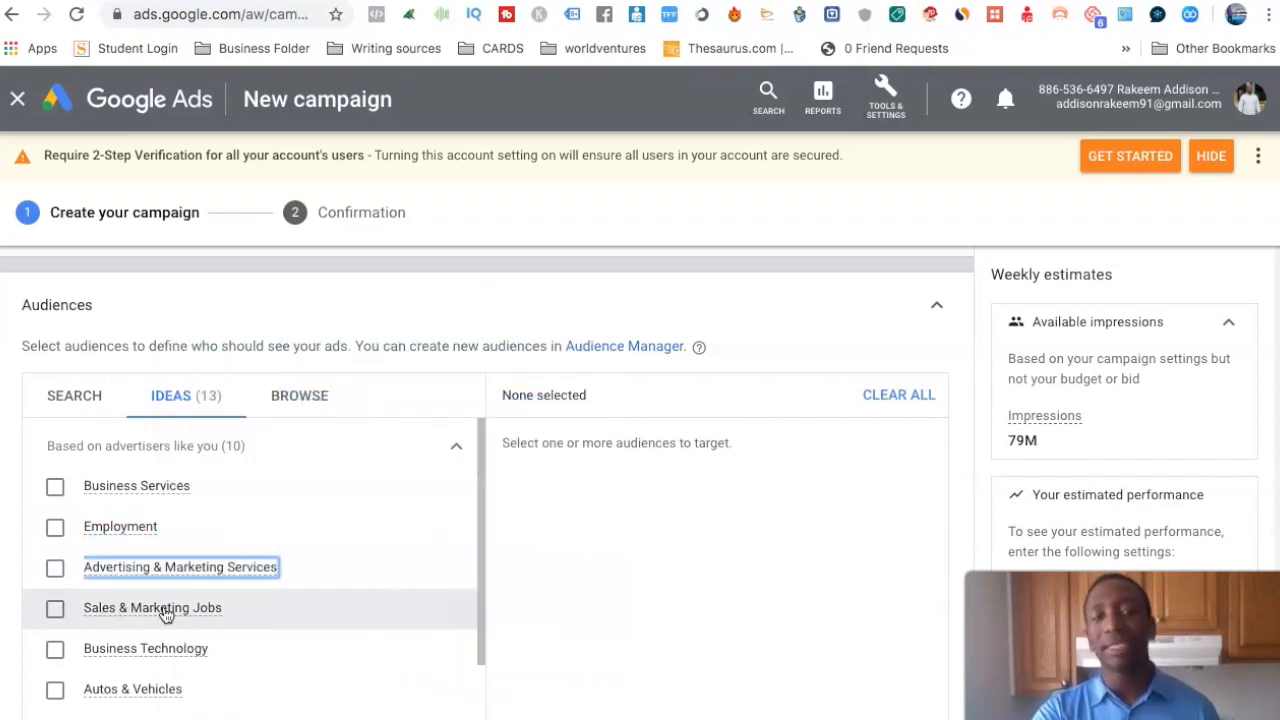
mouse_move(183, 614)
scroll(180, 612, down, 1)
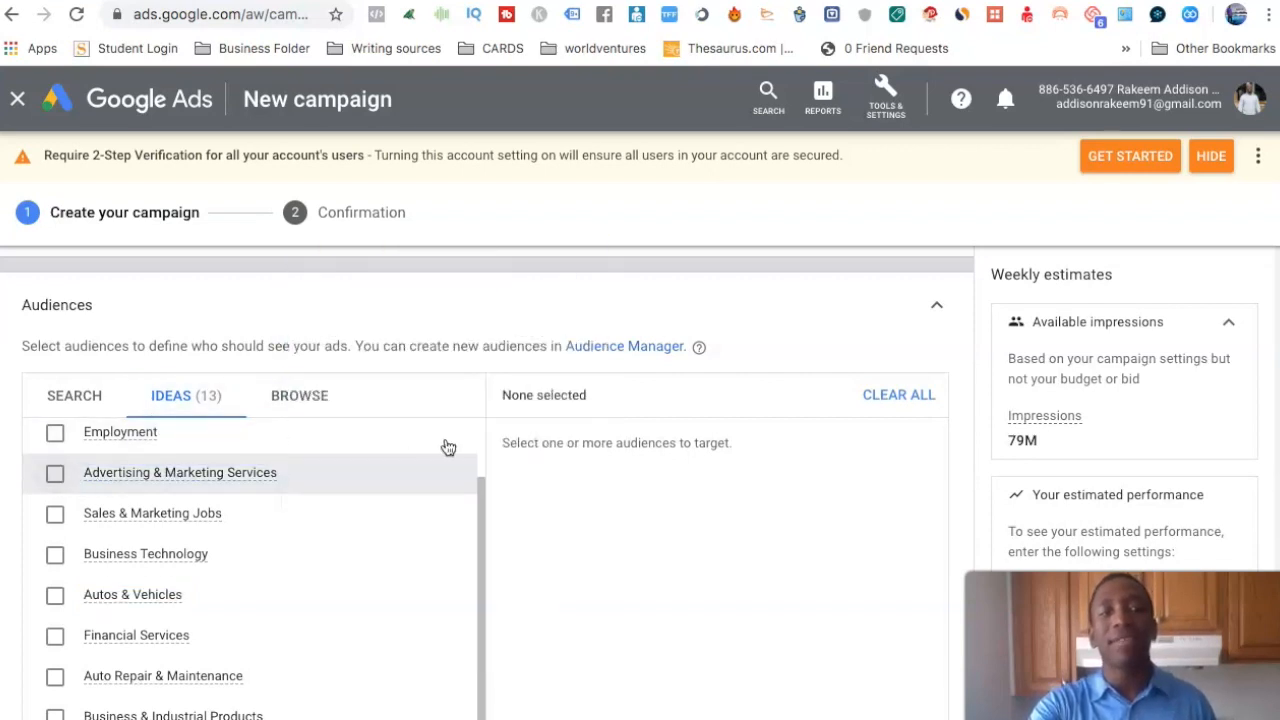
click(449, 477)
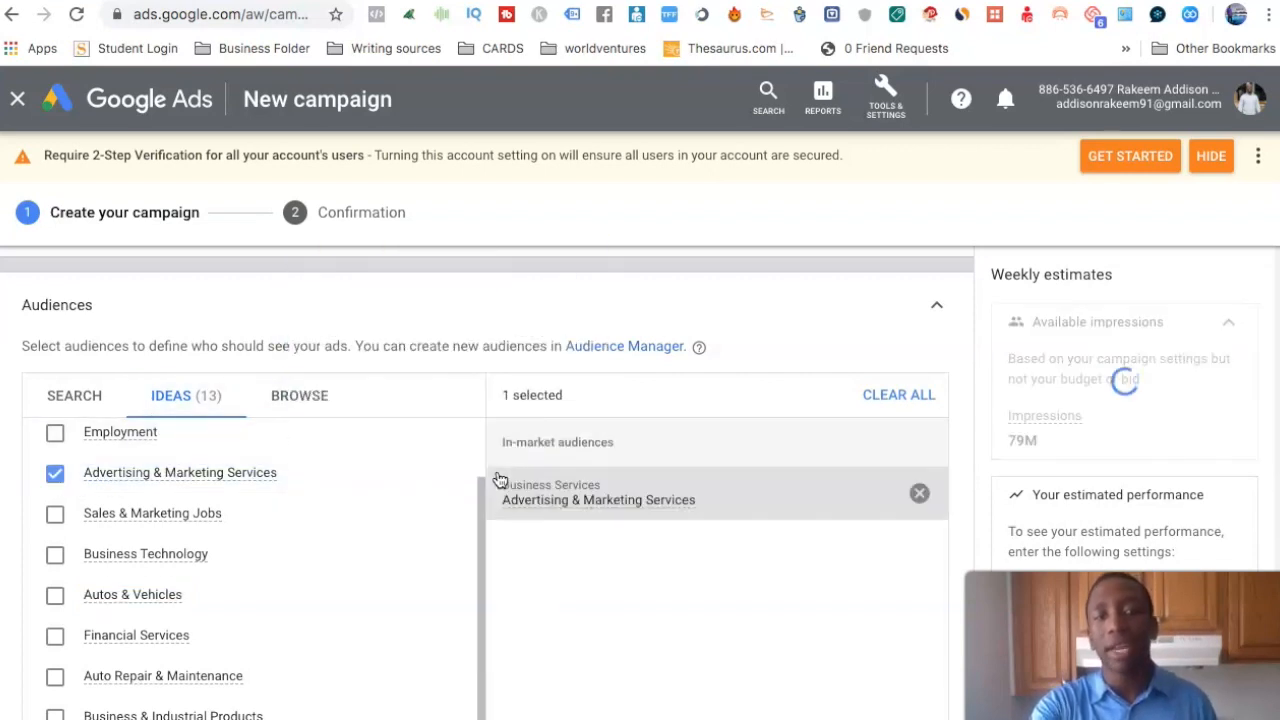
click(938, 306)
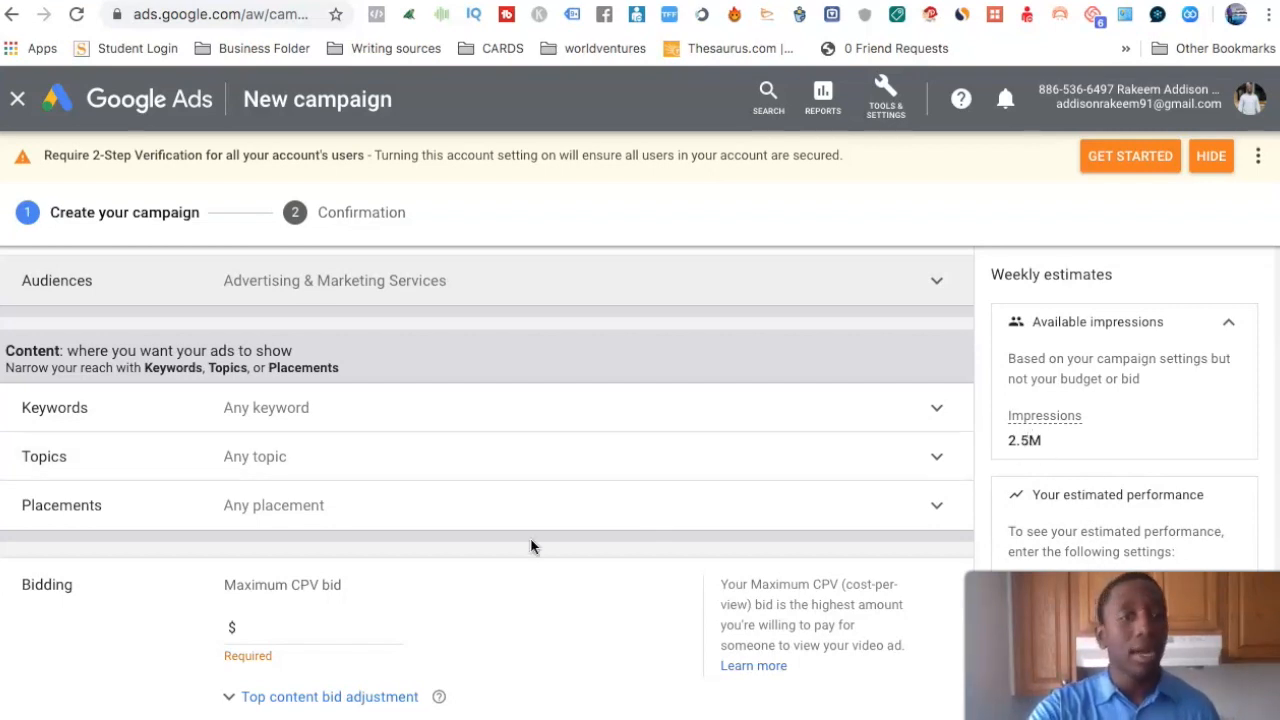
Look over the keyword, topic and placement targeting options for the ad group without selecting any.
scroll(566, 363, up, 1)
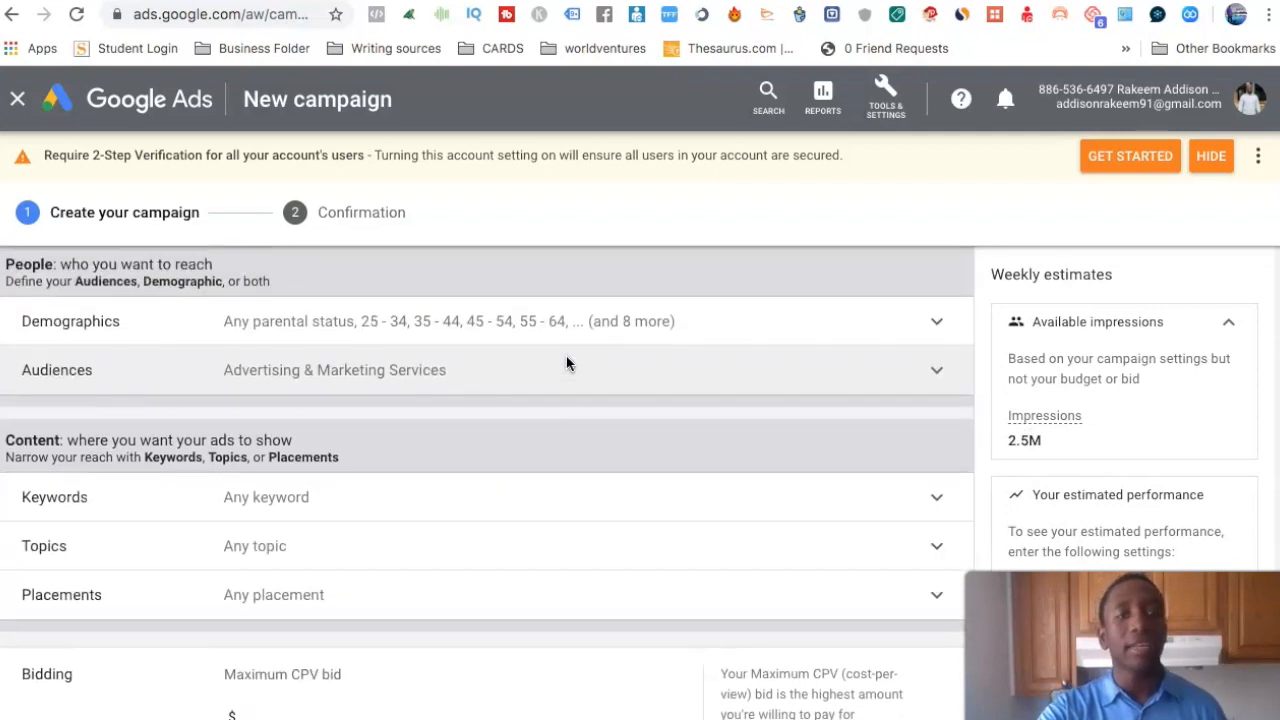
click(374, 498)
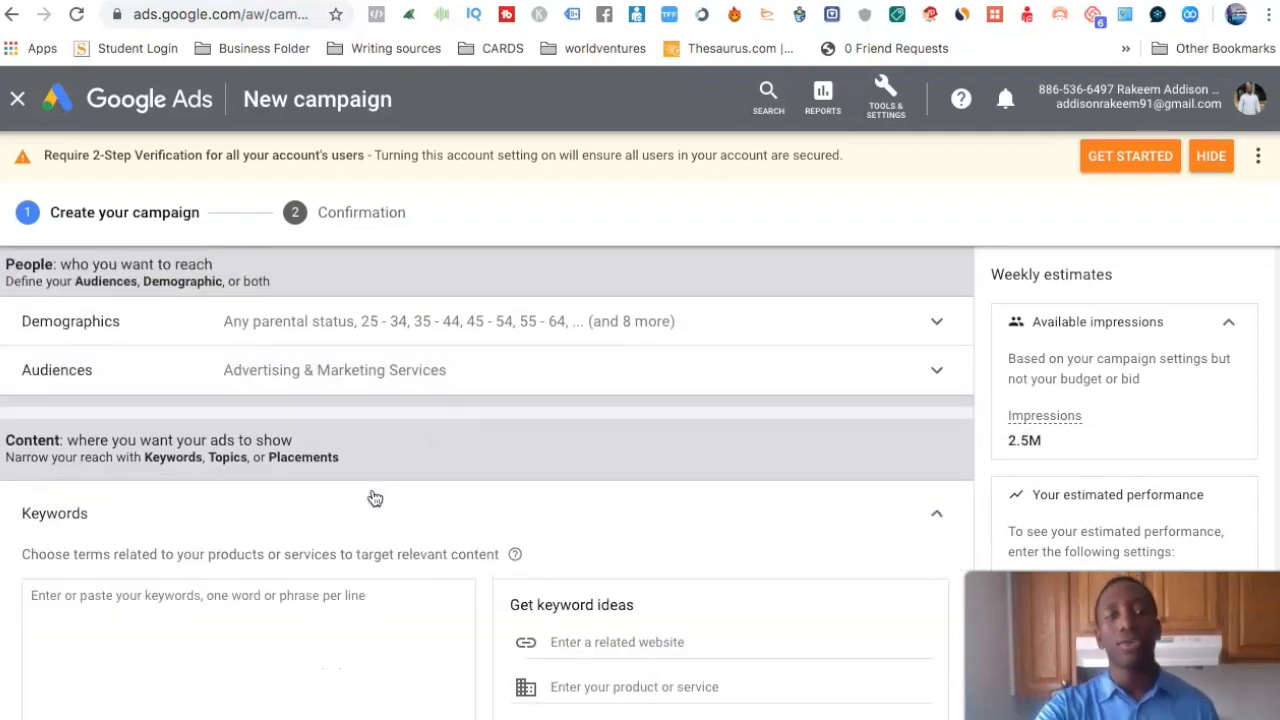
scroll(634, 490, down, 2)
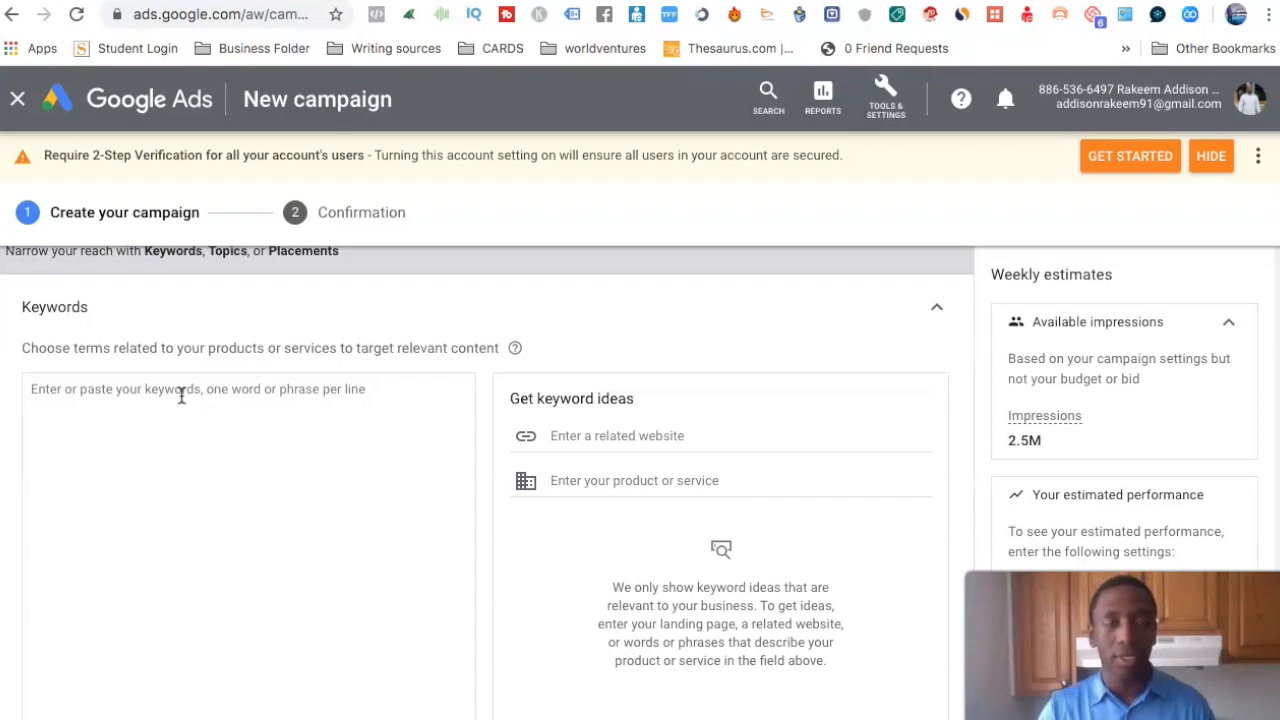
click(932, 311)
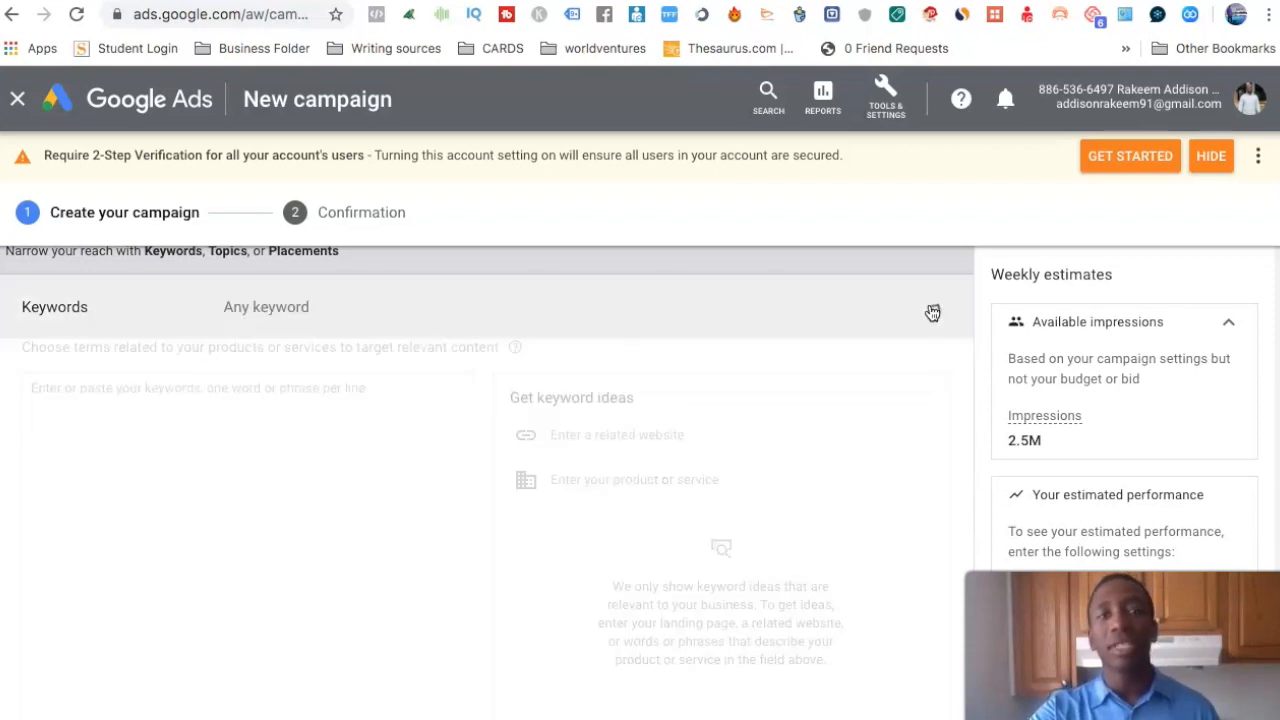
click(406, 335)
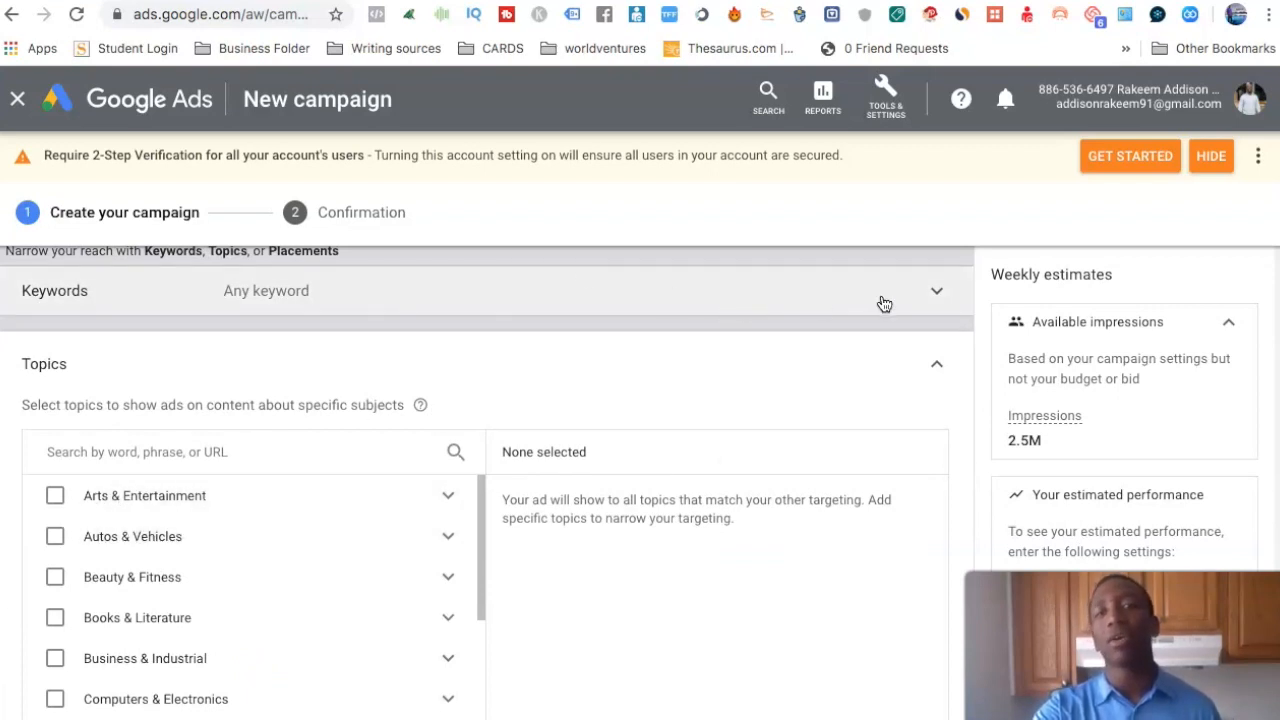
click(942, 292)
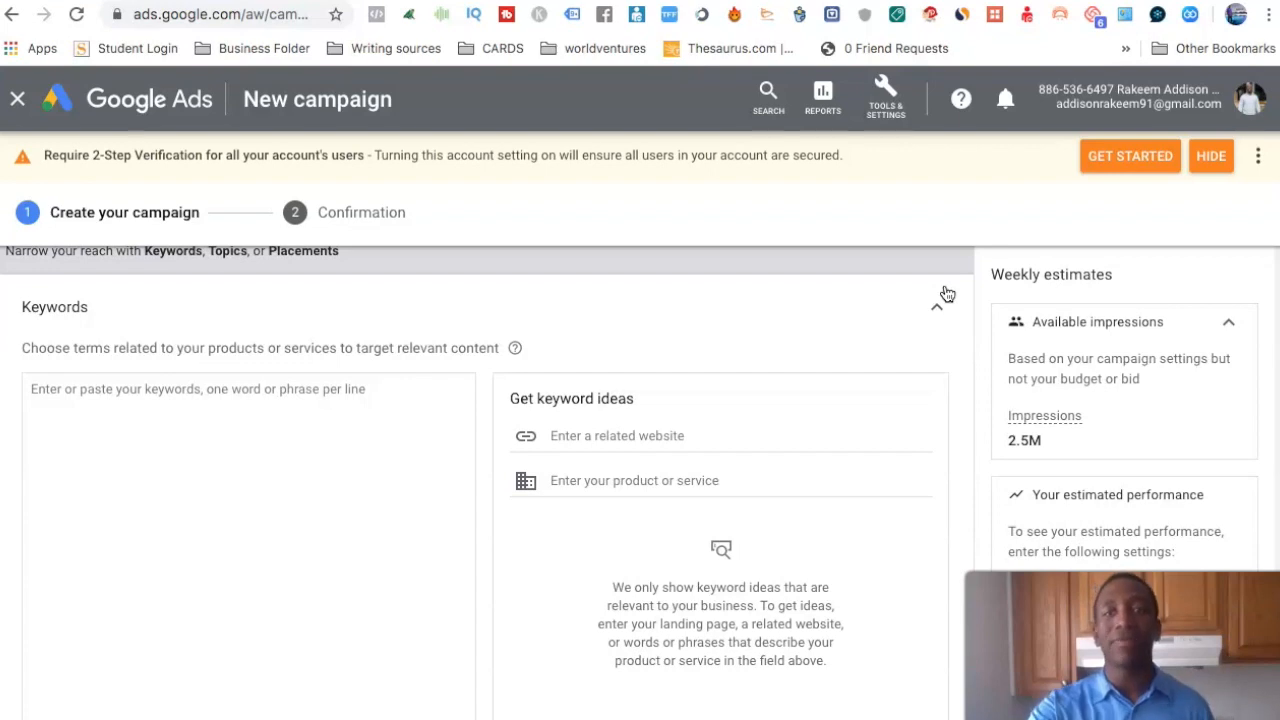
click(934, 306)
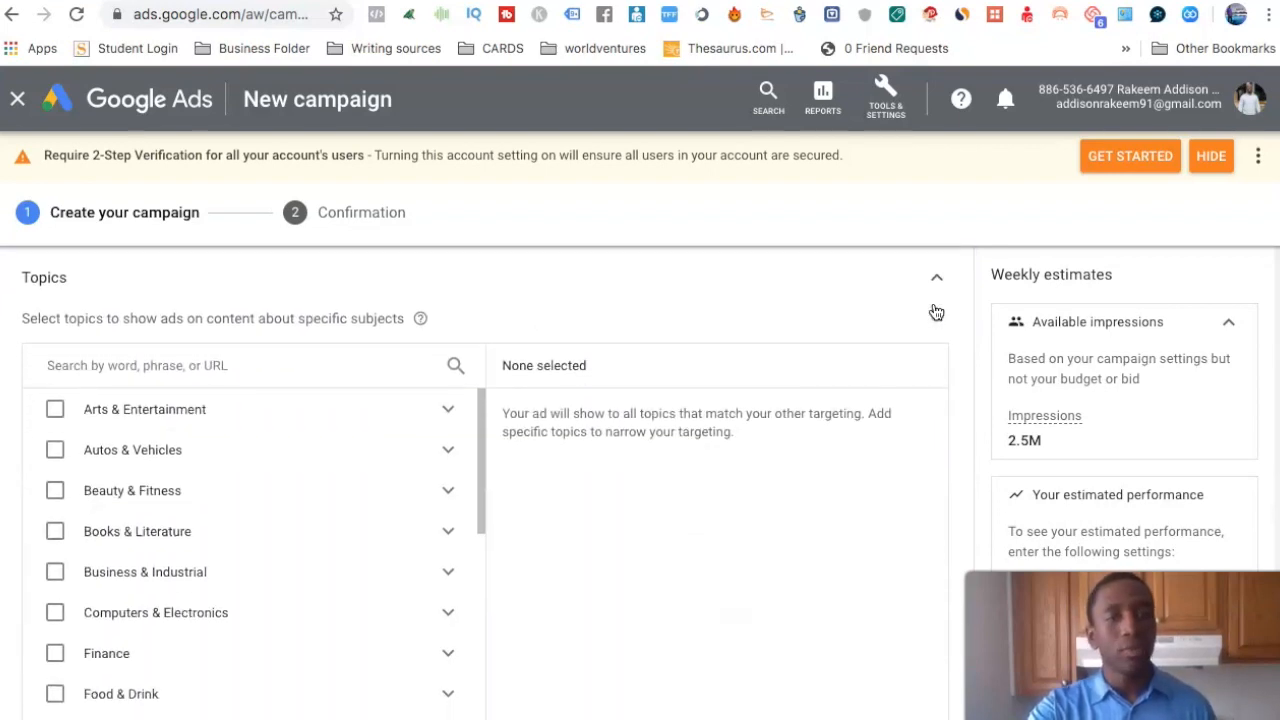
click(934, 280)
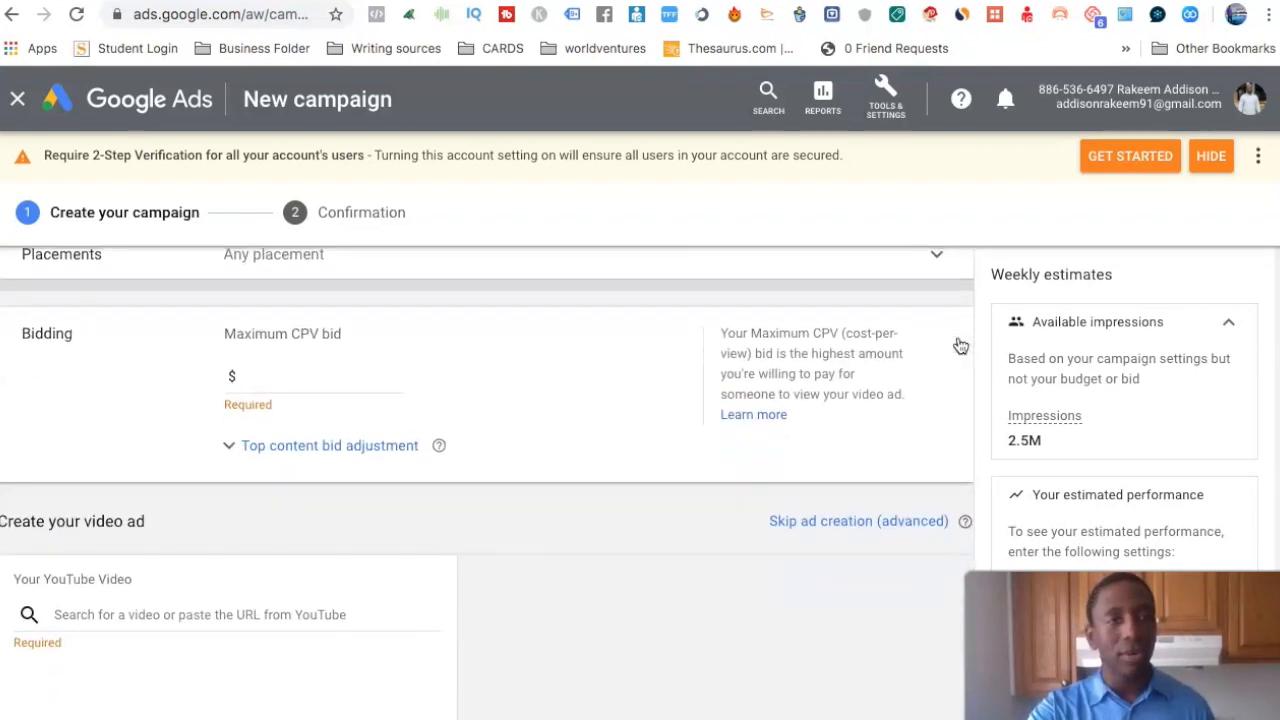
click(936, 300)
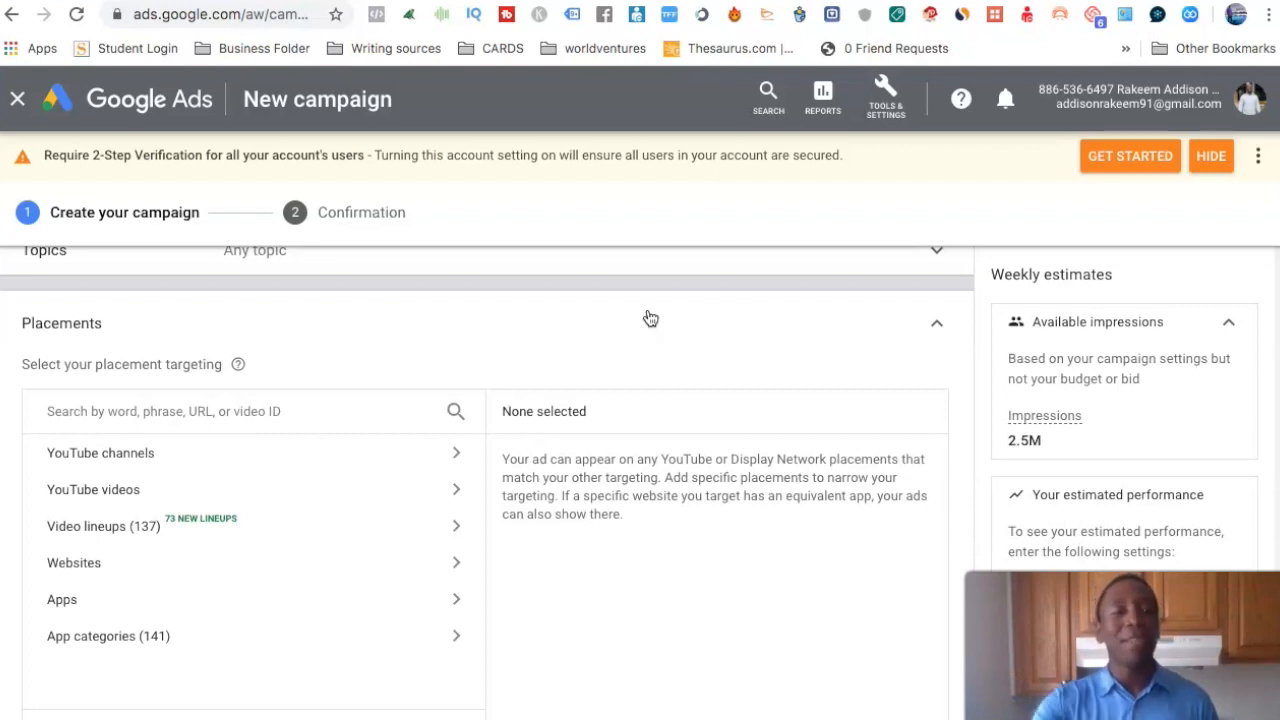
click(937, 330)
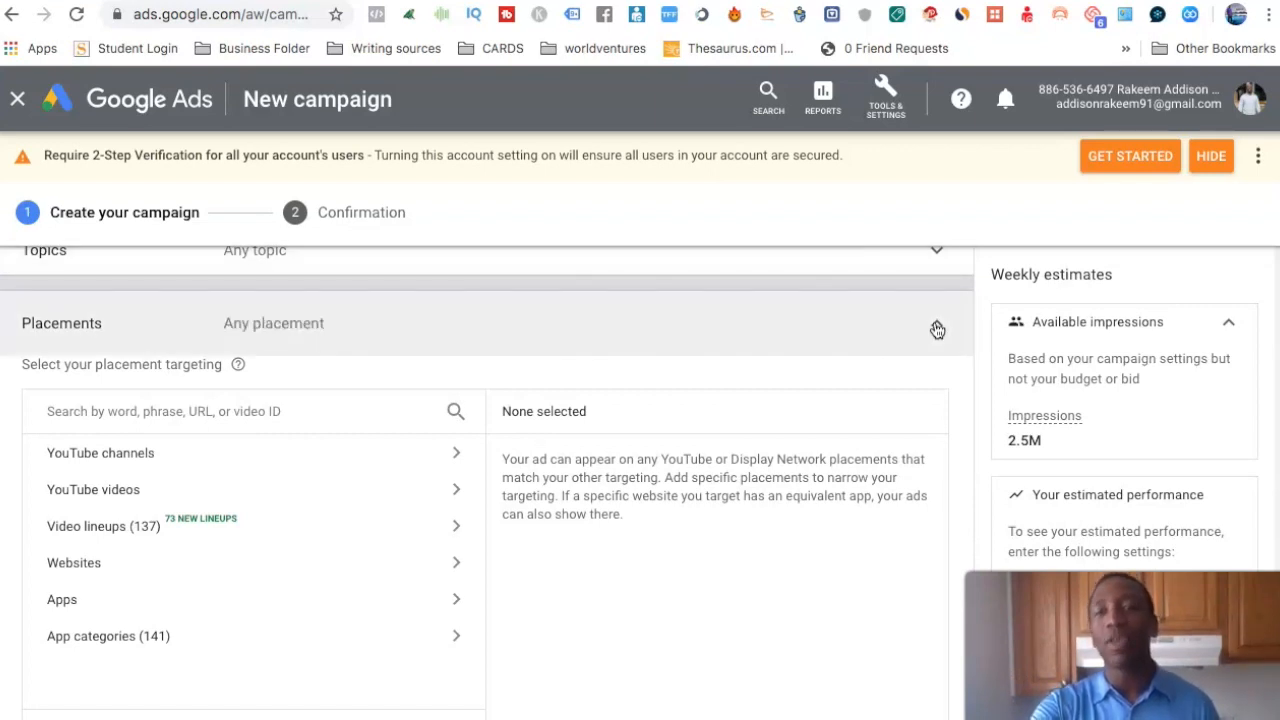
Set the ad group's maximum CPV bid to $0.30.
scroll(966, 405, down, 1)
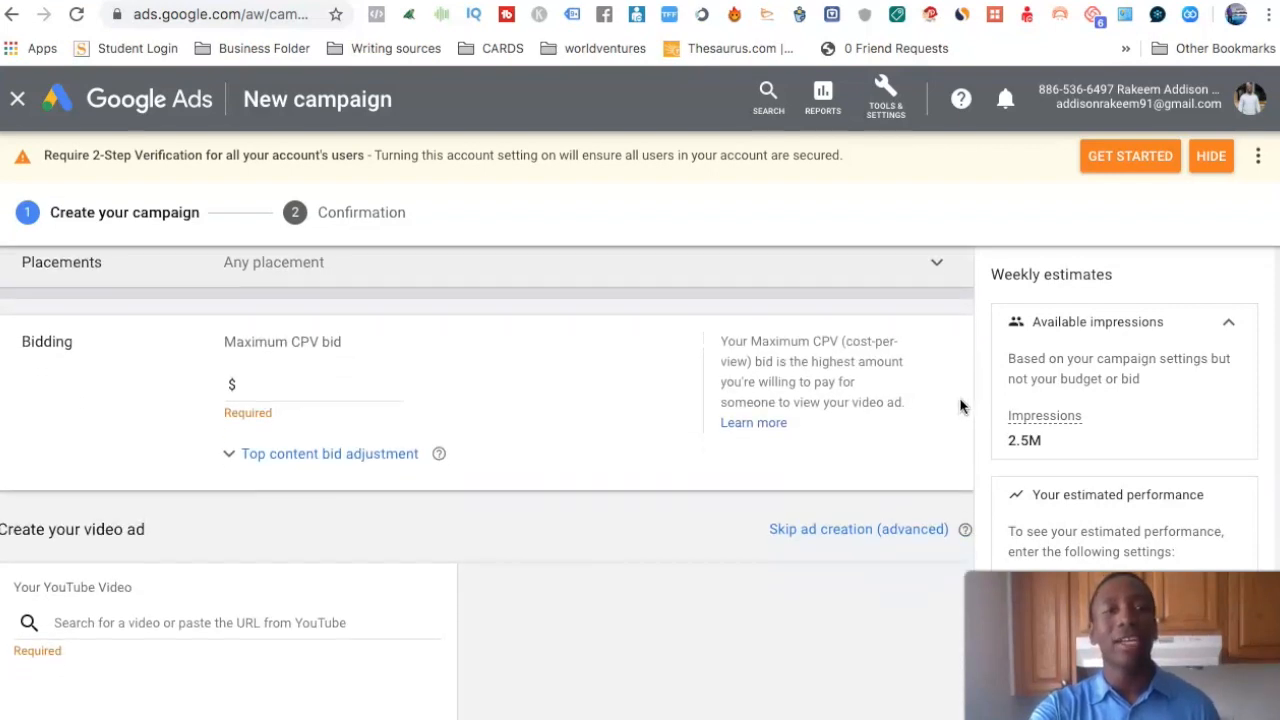
click(279, 383)
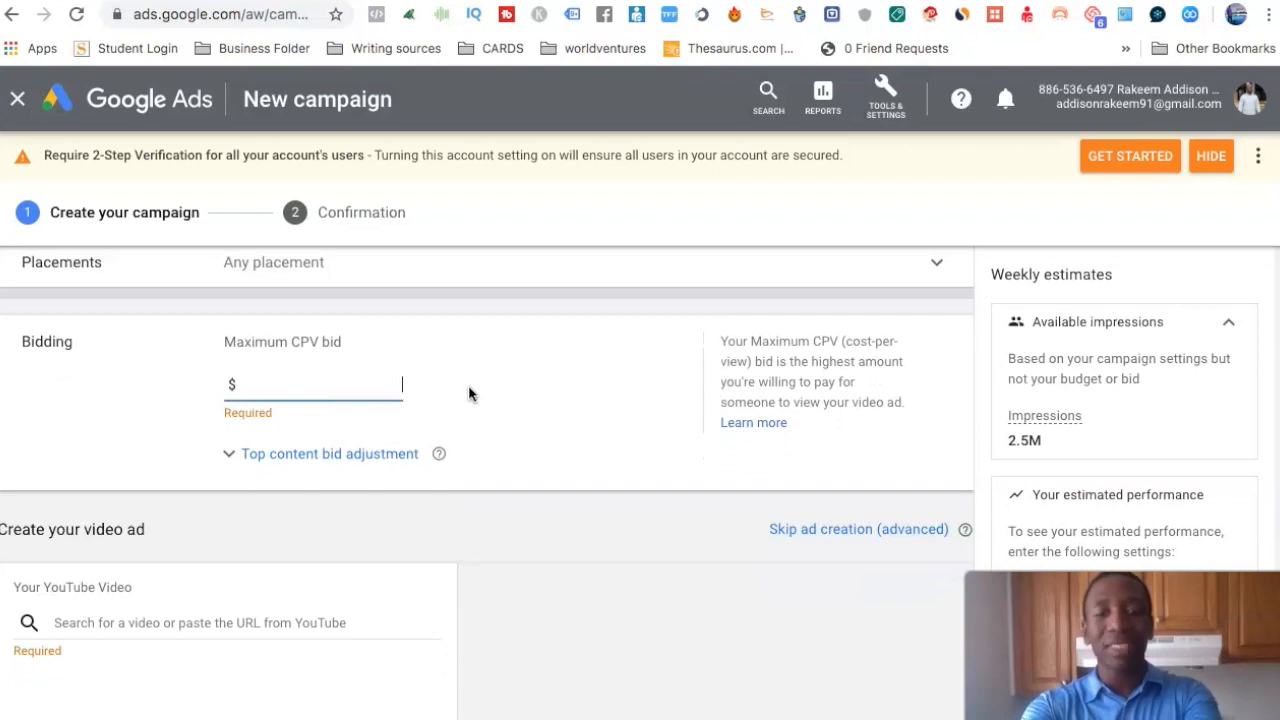
text(0.30)
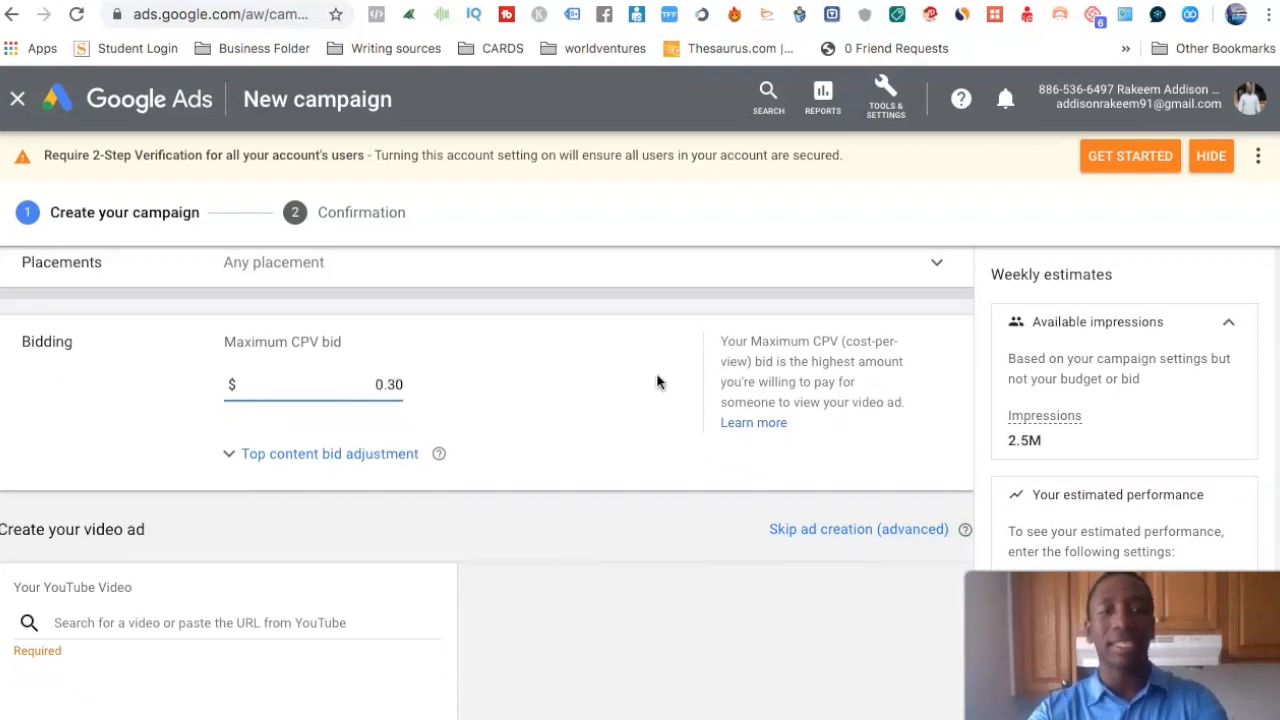
click(662, 378)
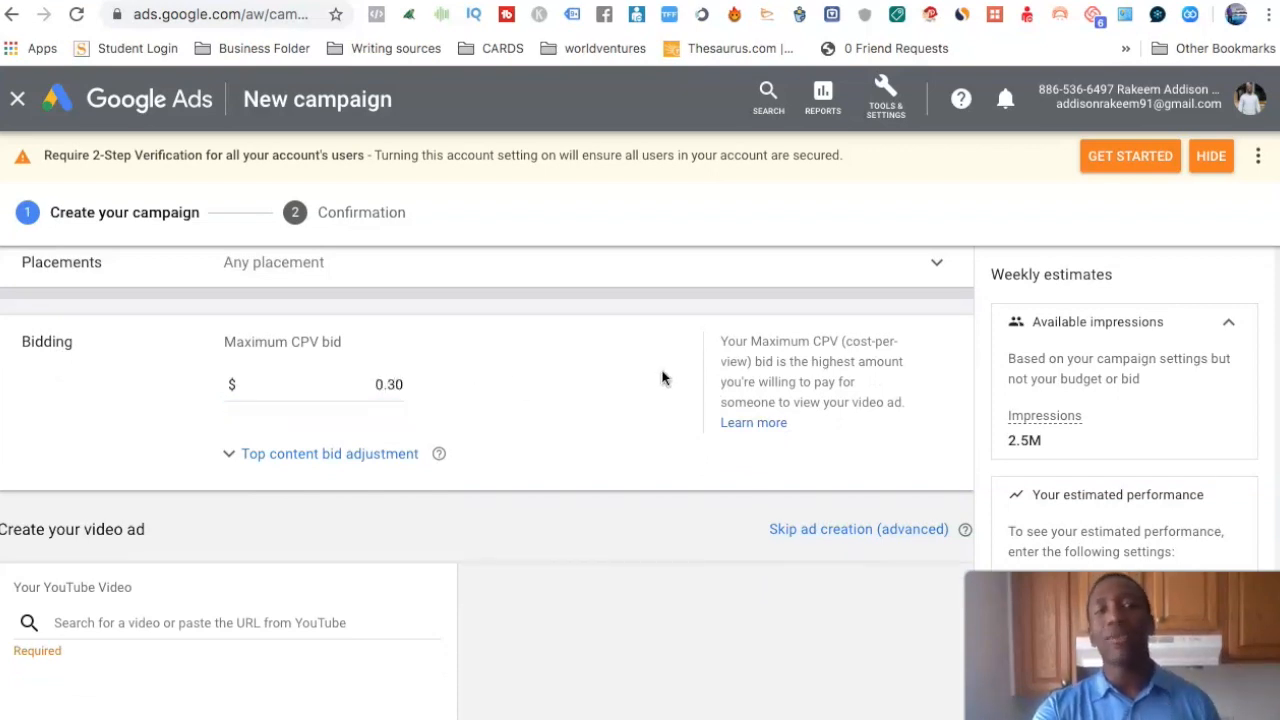
Open YouTube in a new browser tab, open the video "S2S Episode 229 Auto Correct" and copy its URL.
scroll(662, 378, down, 3)
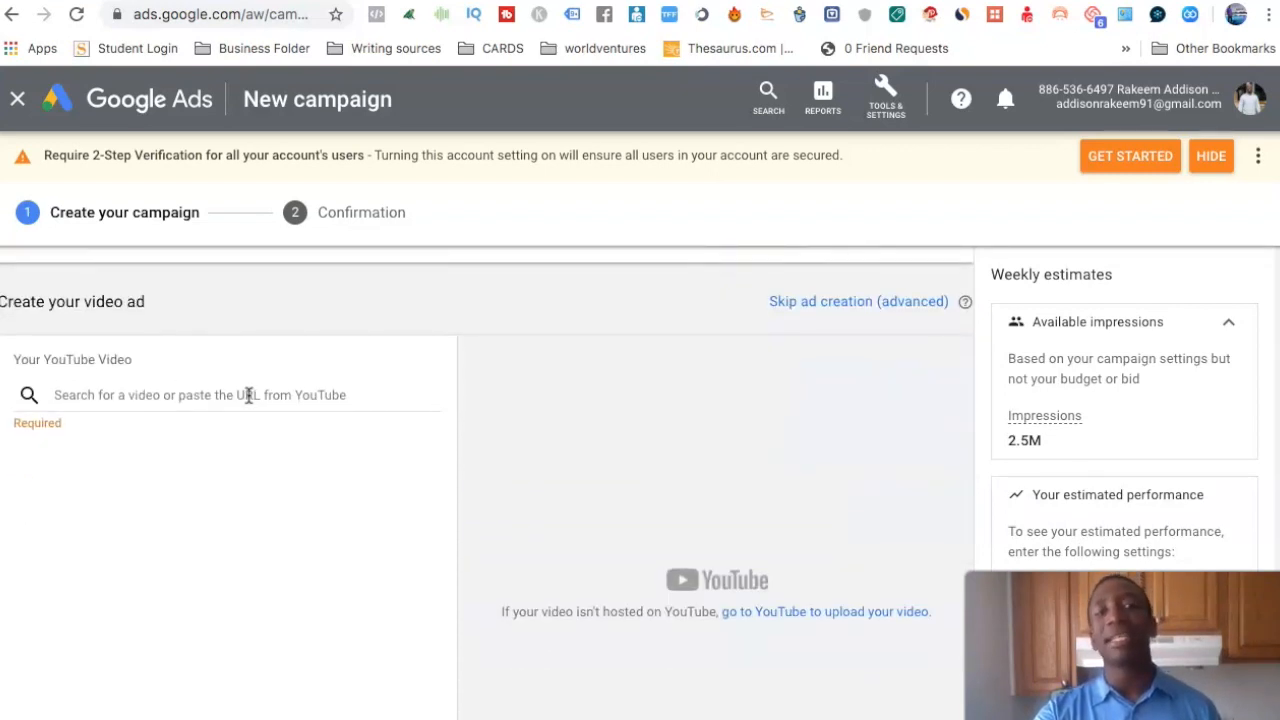
key(super+t)
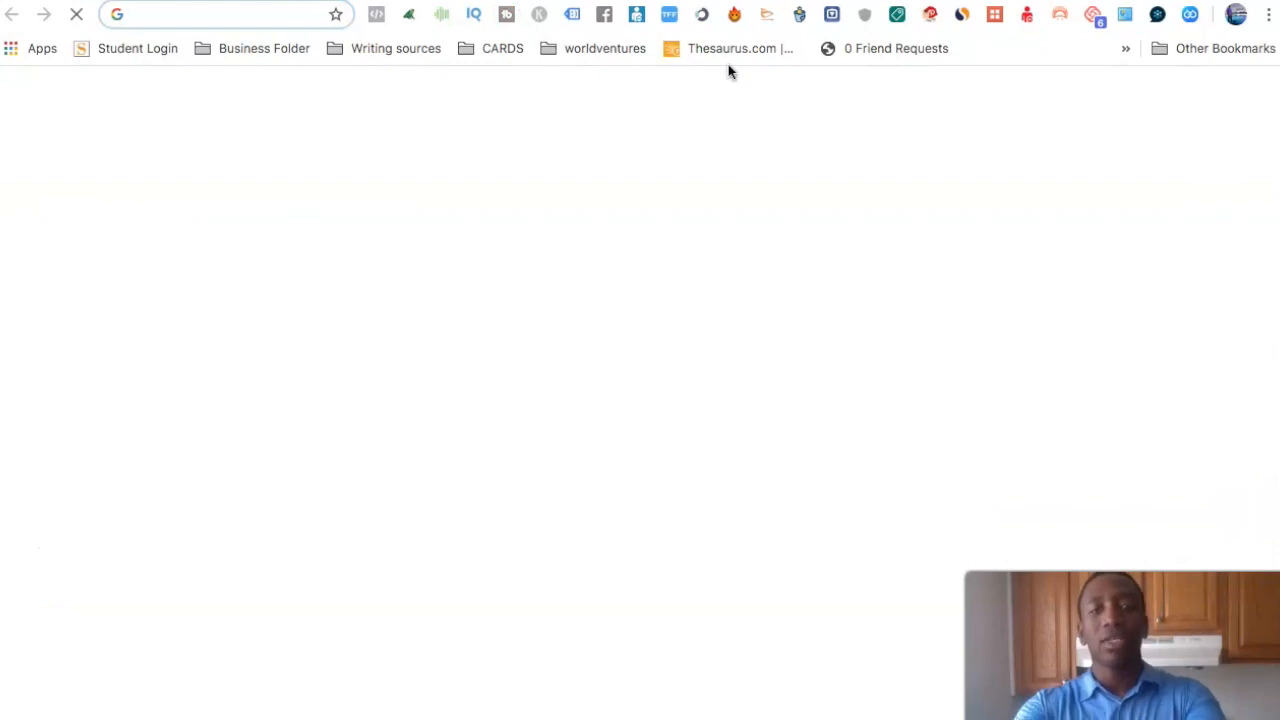
text(you)
key(Return)
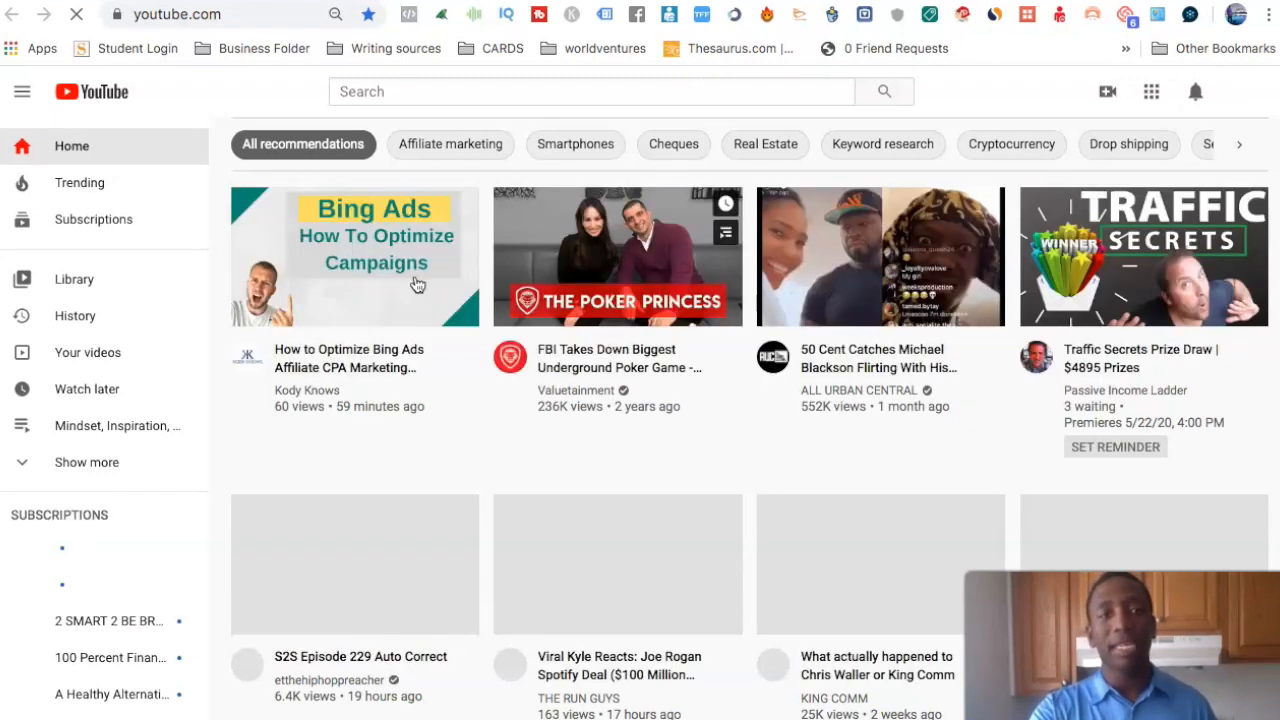
click(341, 576)
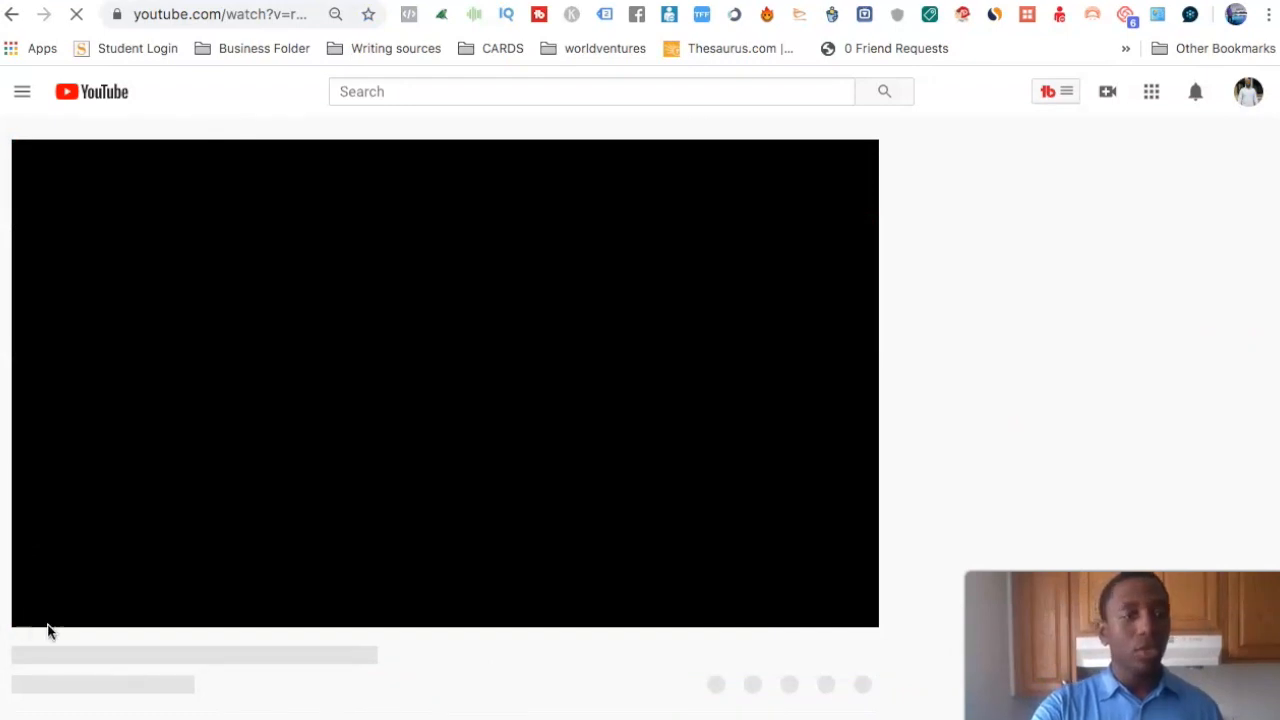
click(268, 10)
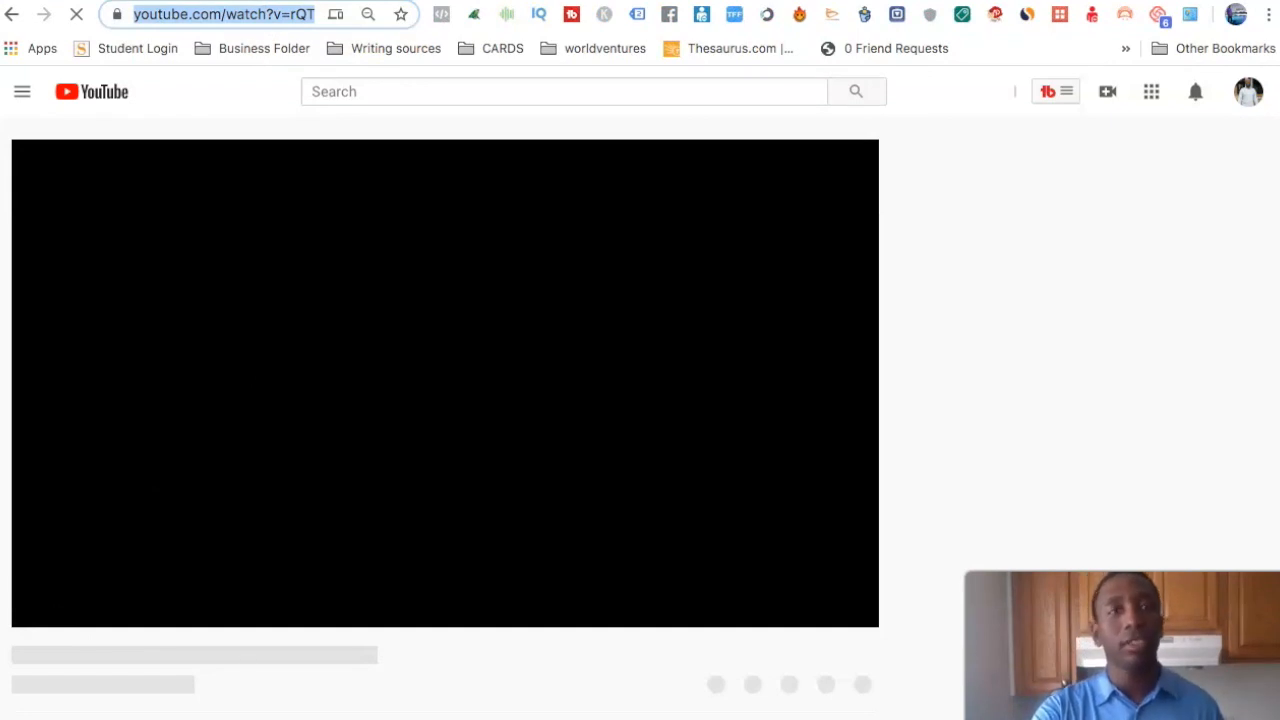
Back in Google Ads, add the copied video URL as the ad's YouTube video and choose the skippable in-stream ad format.
key(ctrl+Tab)
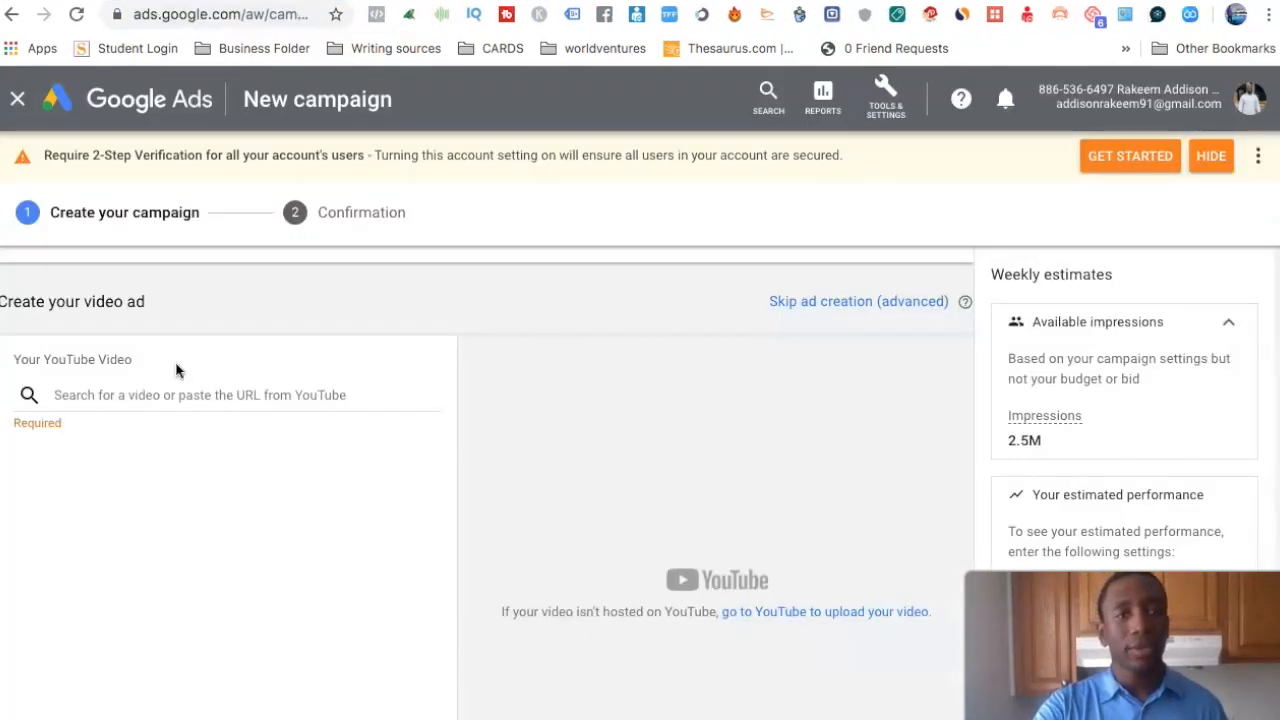
click(157, 396)
text(https://www.youtube.com/watch?v=rQTGvfWPo-M)
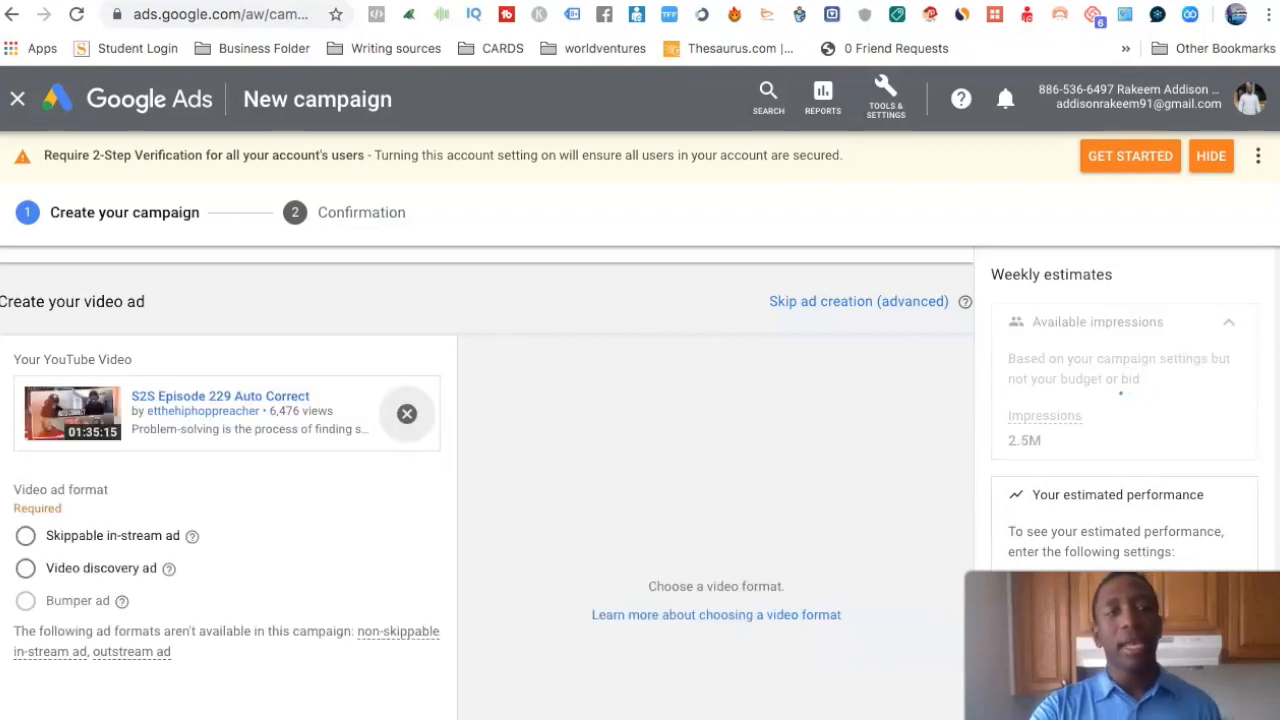
click(25, 537)
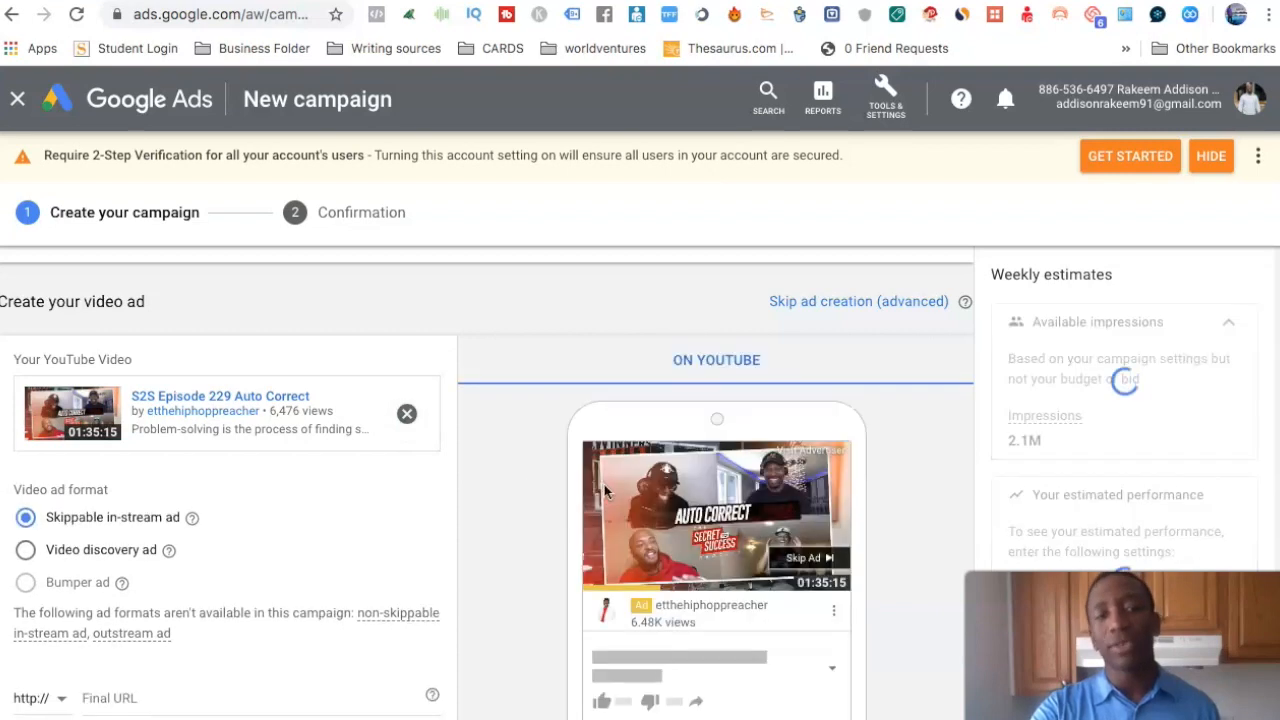
Examine the ad preview, video ad formats, final and display URL fields and advanced ad URL options without filling them in.
scroll(831, 323, down, 1)
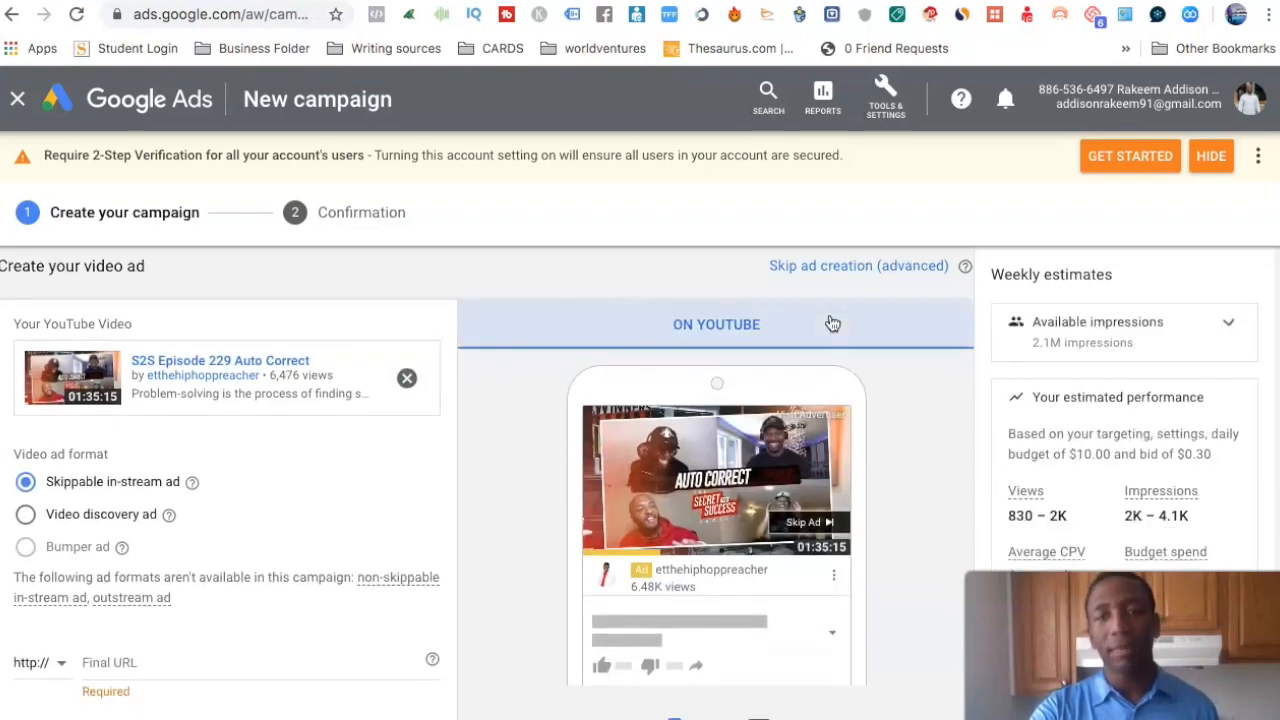
scroll(831, 323, up, 1)
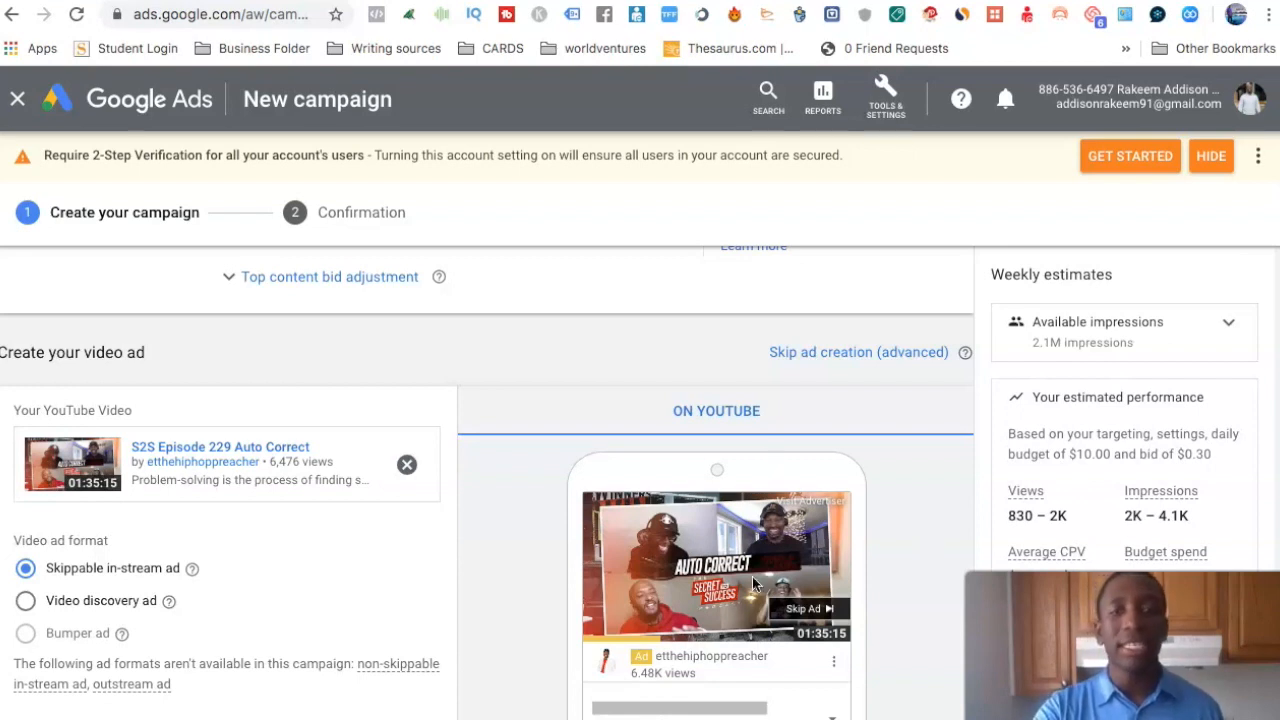
scroll(808, 535, down, 1)
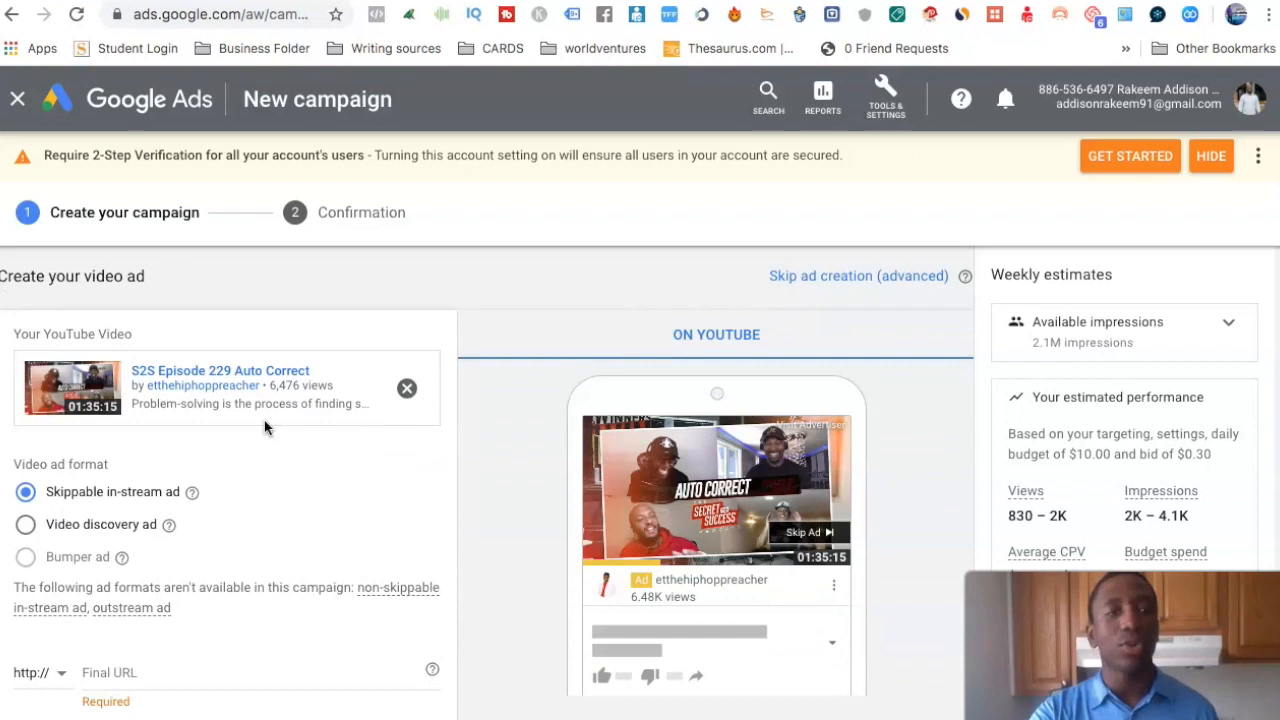
scroll(174, 496, down, 1)
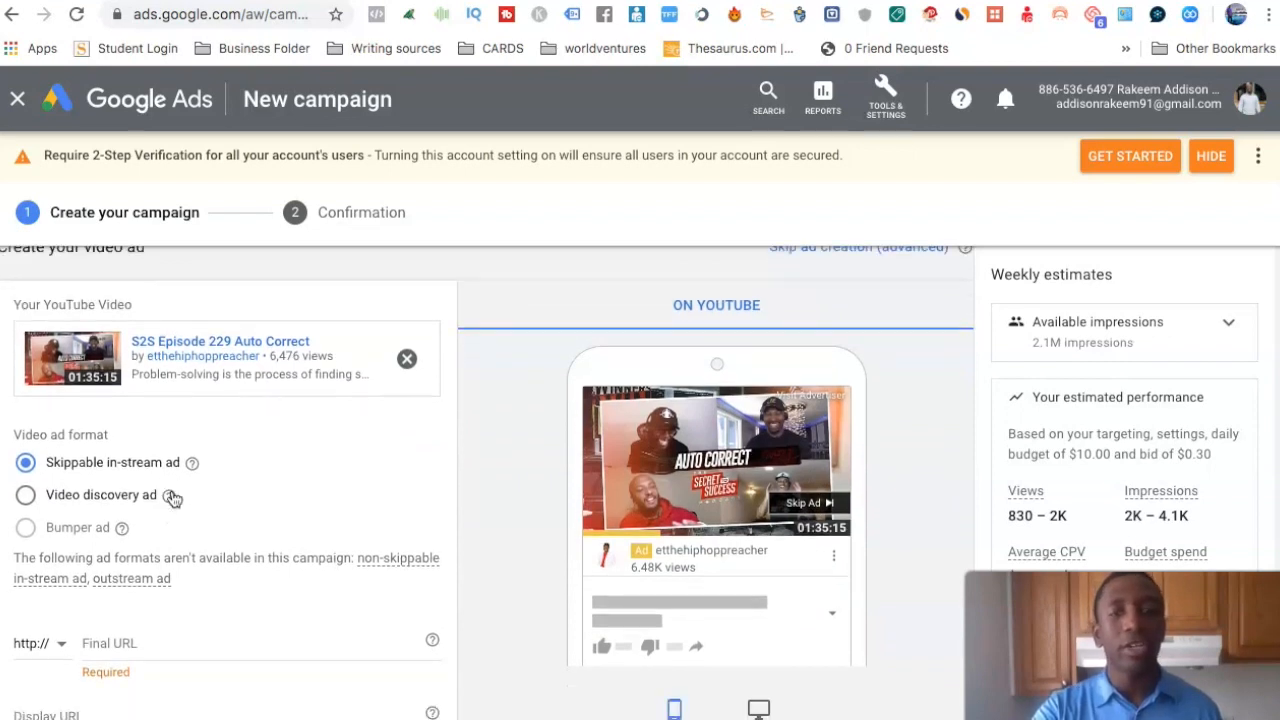
scroll(172, 497, down, 2)
click(135, 468)
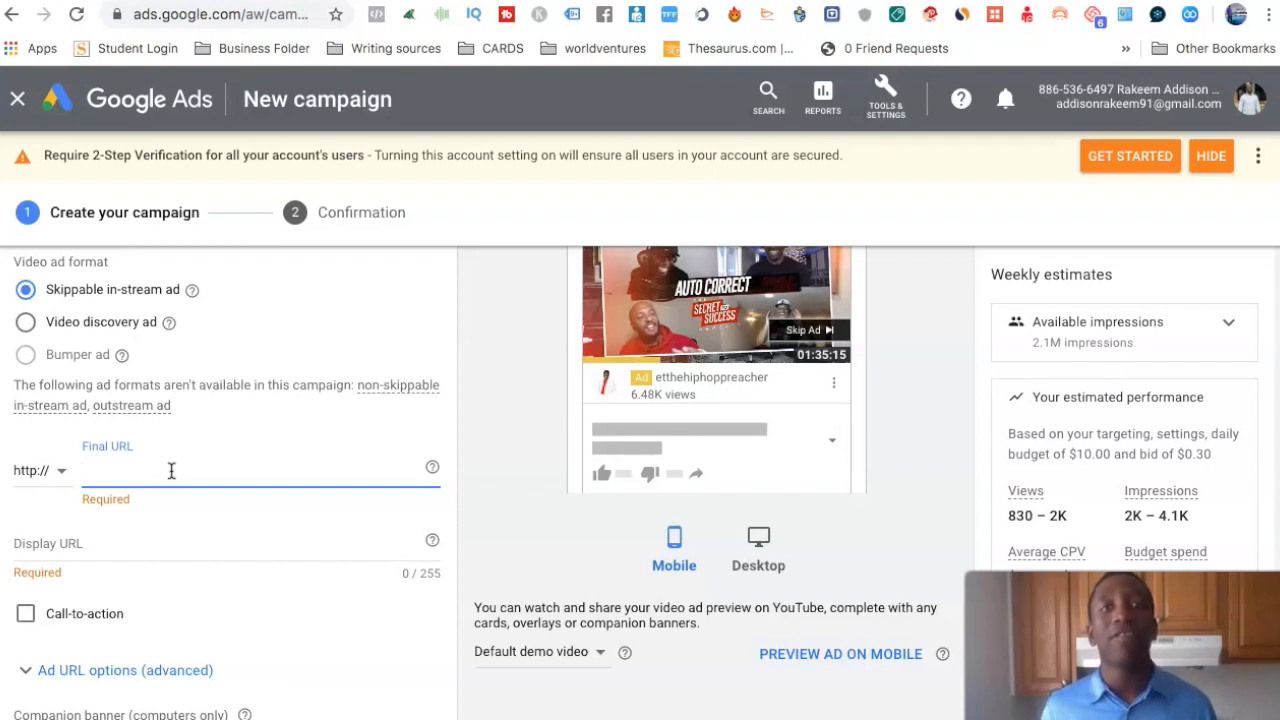
scroll(277, 401, down, 1)
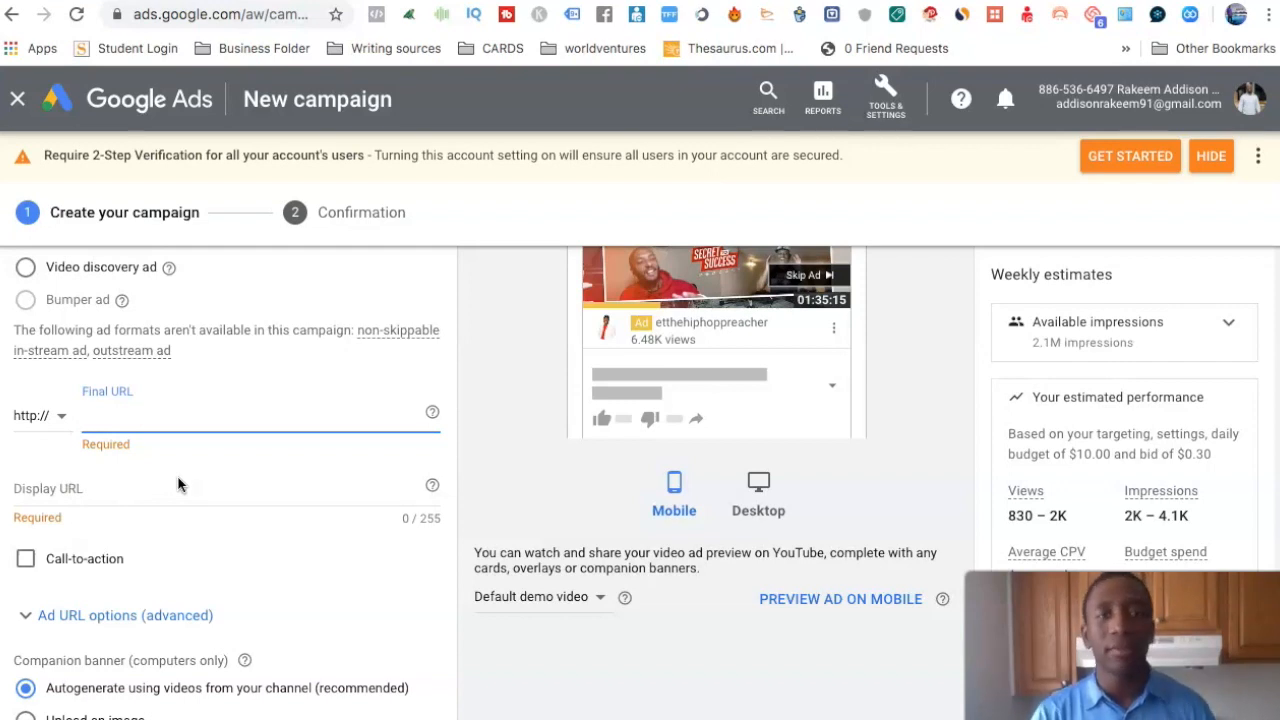
scroll(445, 475, down, 1)
scroll(445, 475, down, 1)
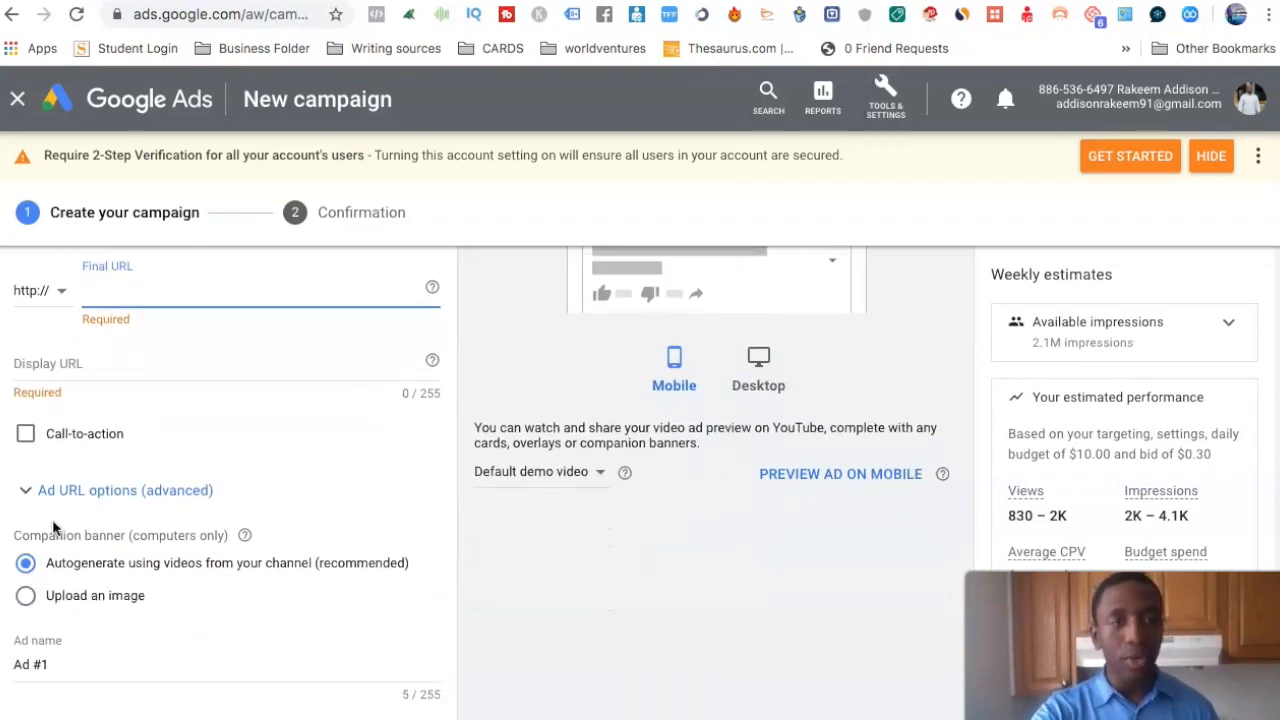
click(27, 490)
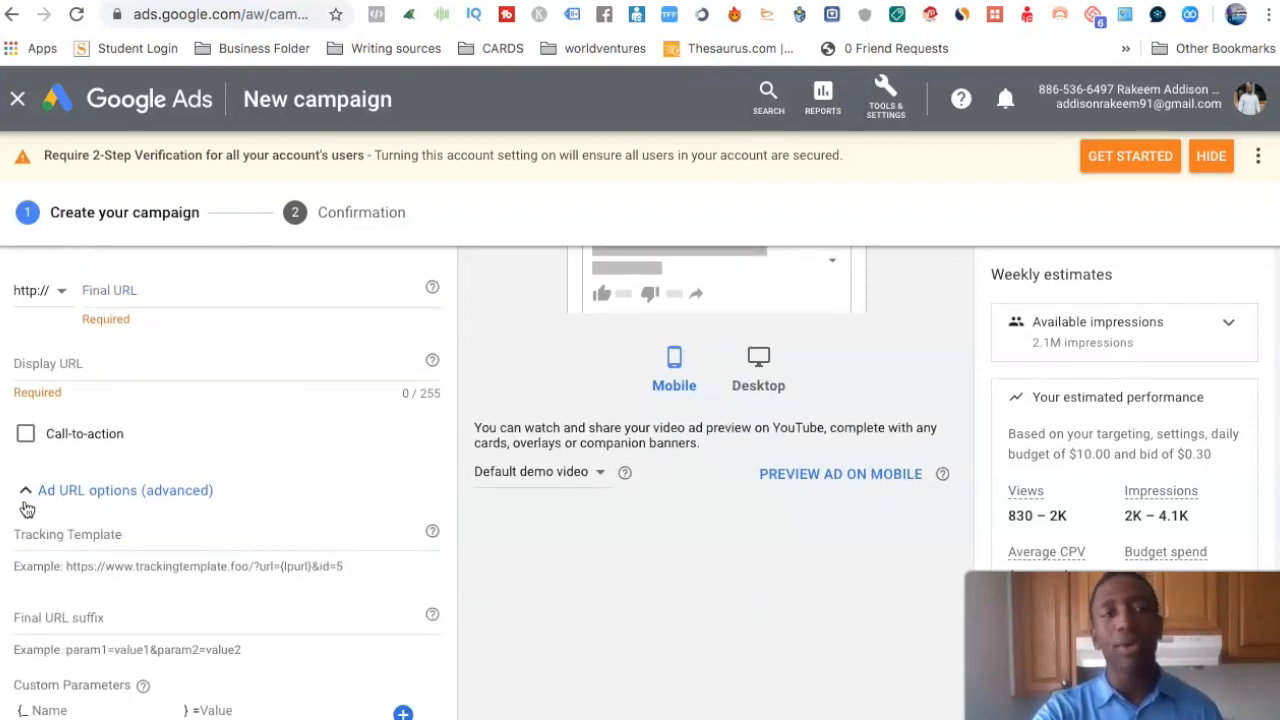
click(26, 491)
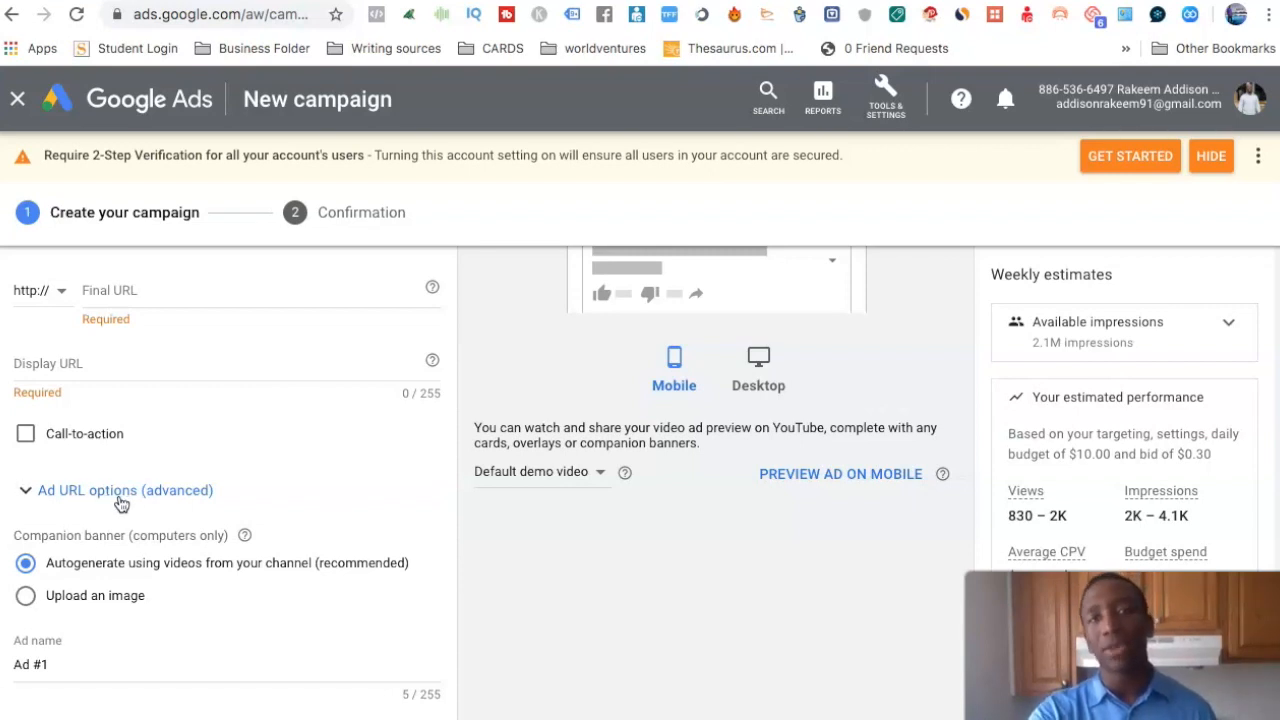
Rename the video ad as "Yt video Ad".
scroll(392, 457, down, 1)
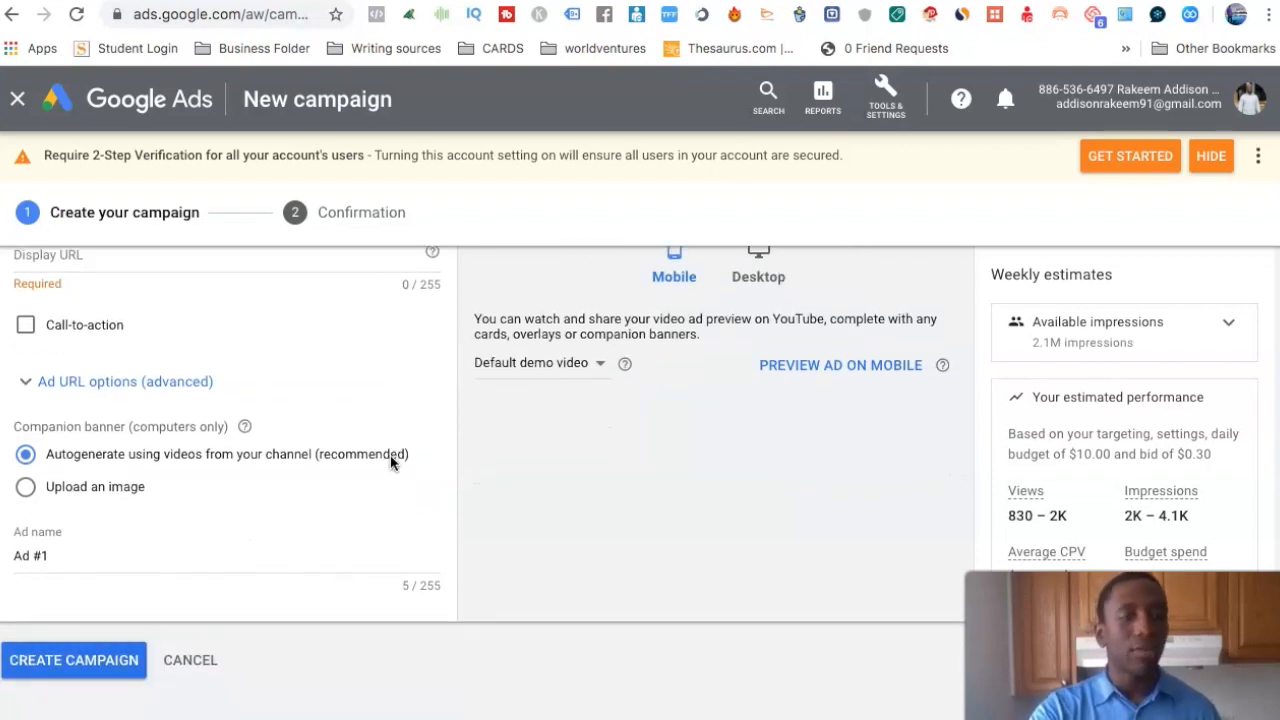
triple_click(26, 557)
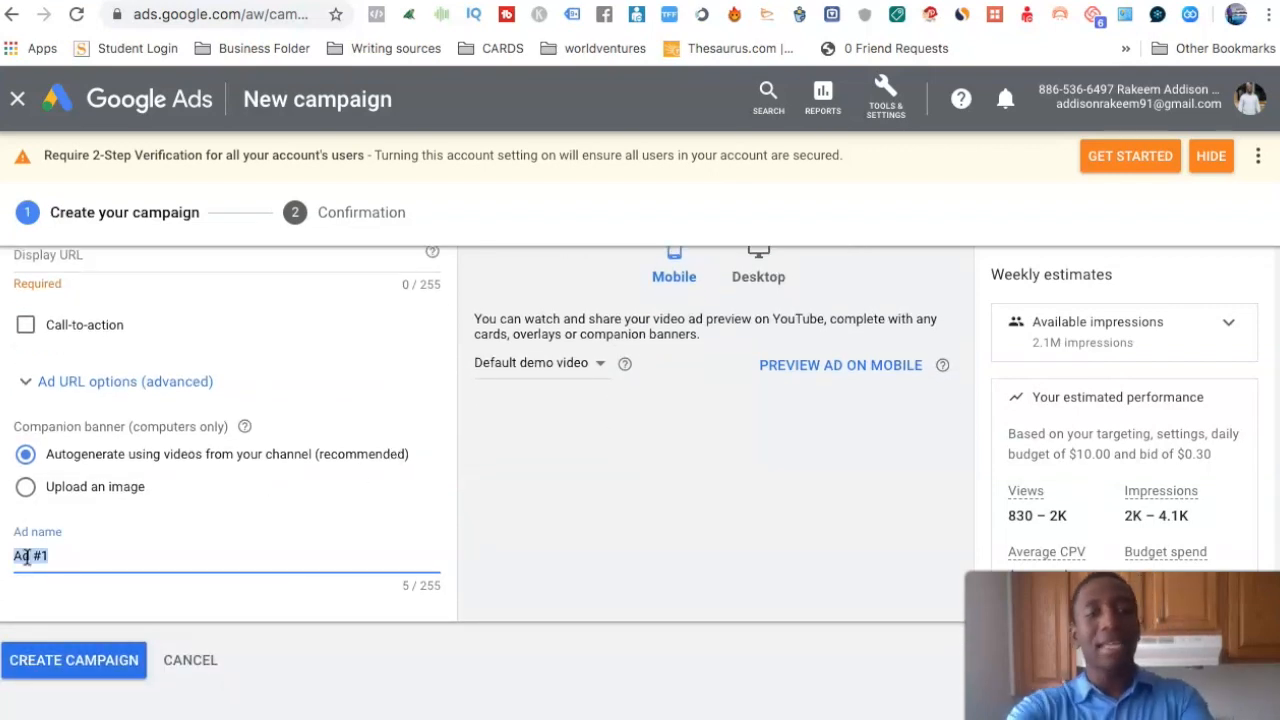
text(YT A)
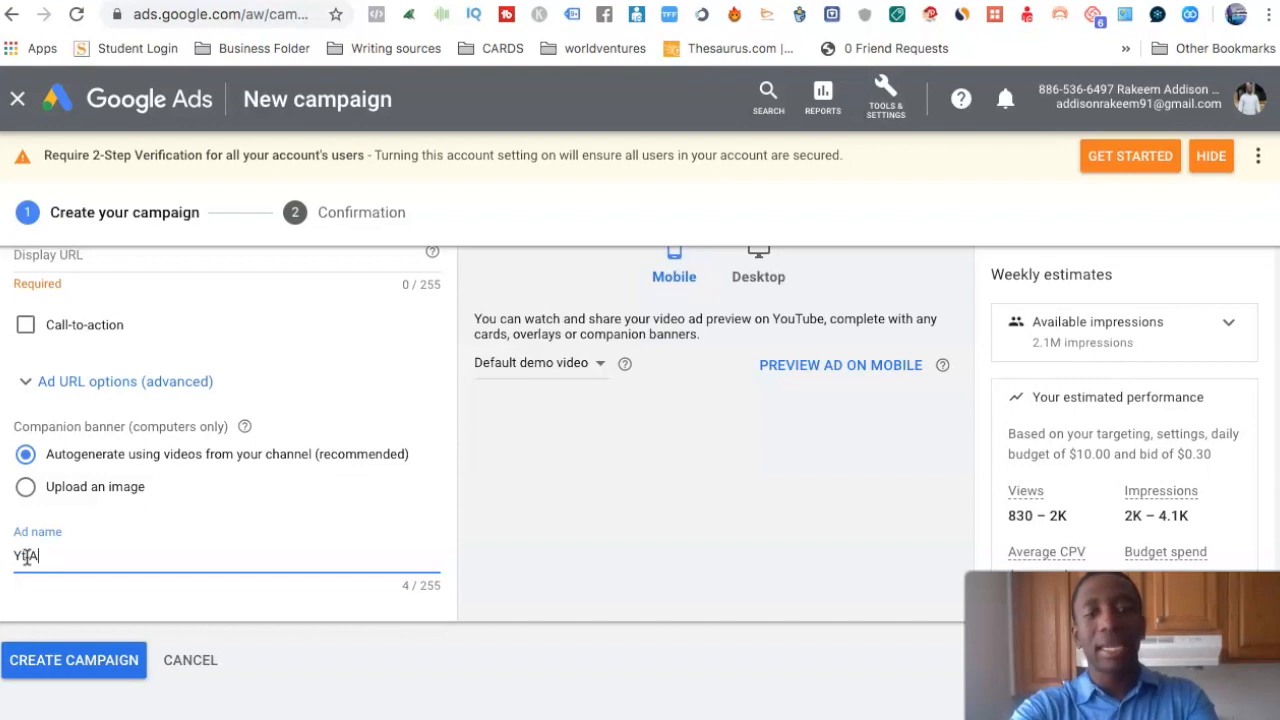
key(BackSpace)
text(Video Ad)
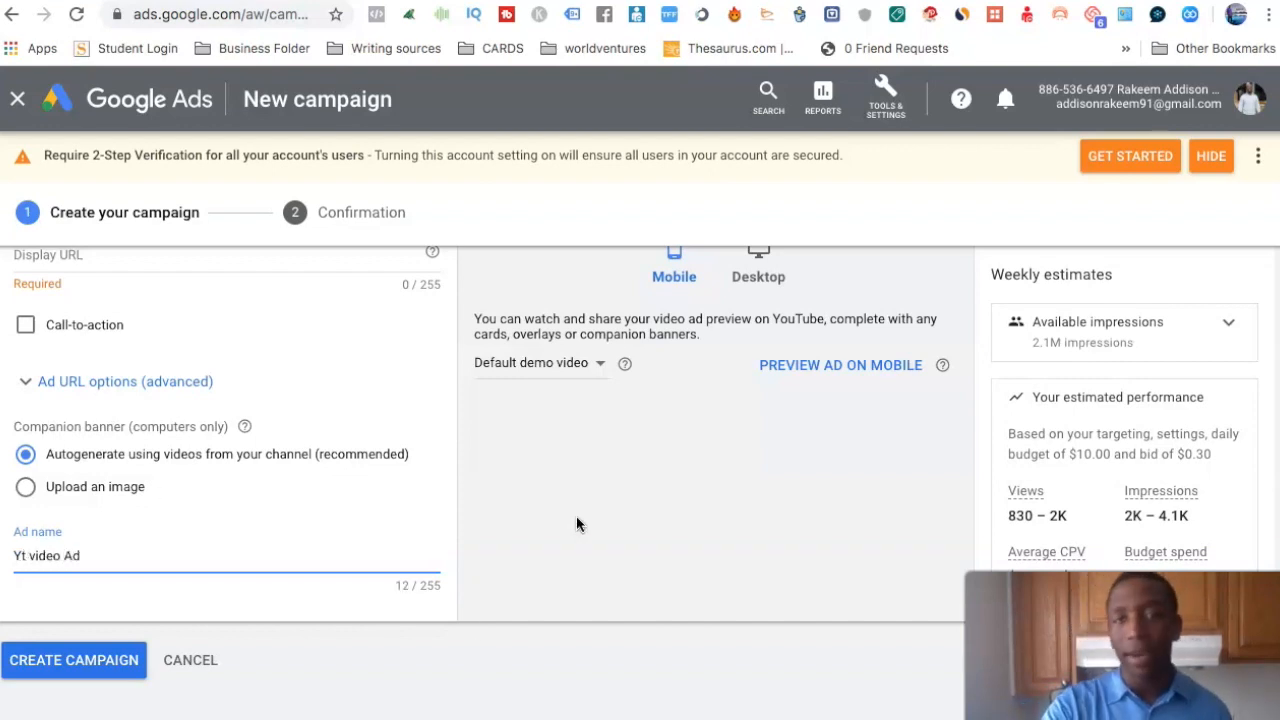
scroll(576, 522, up, 3)
scroll(576, 522, up, 6)
scroll(576, 522, down, 6)
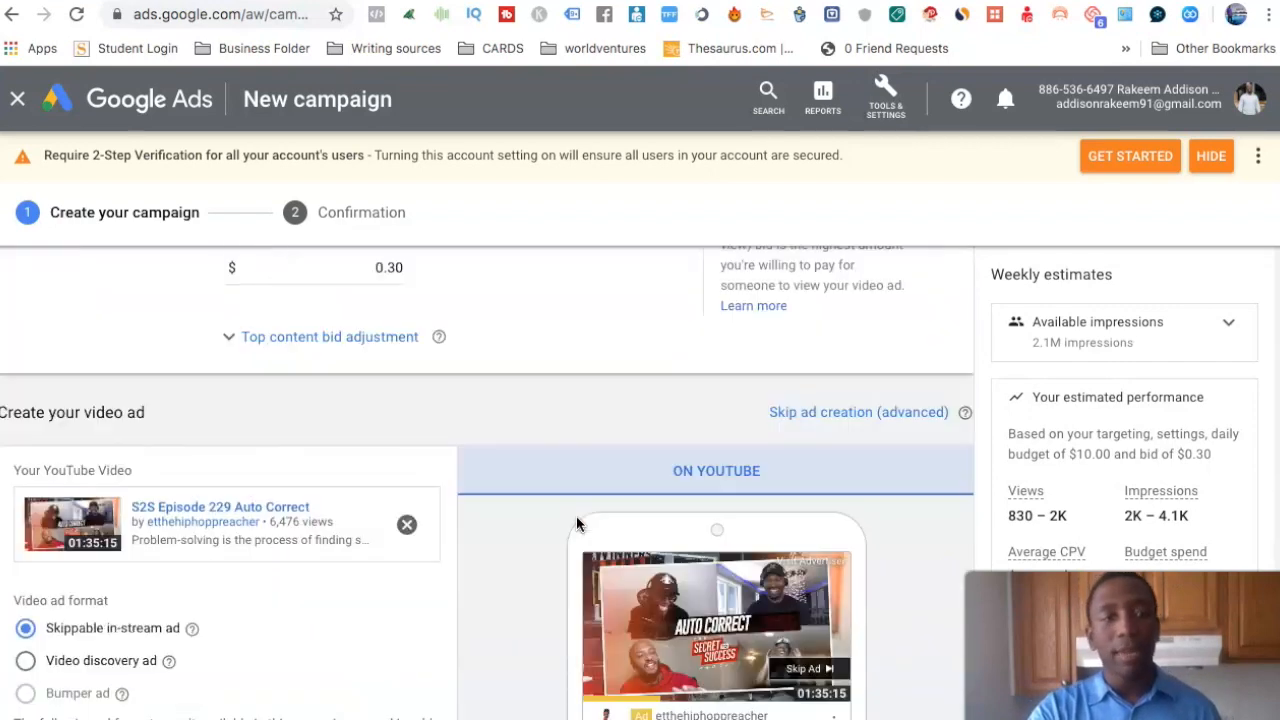
scroll(576, 524, down, 5)
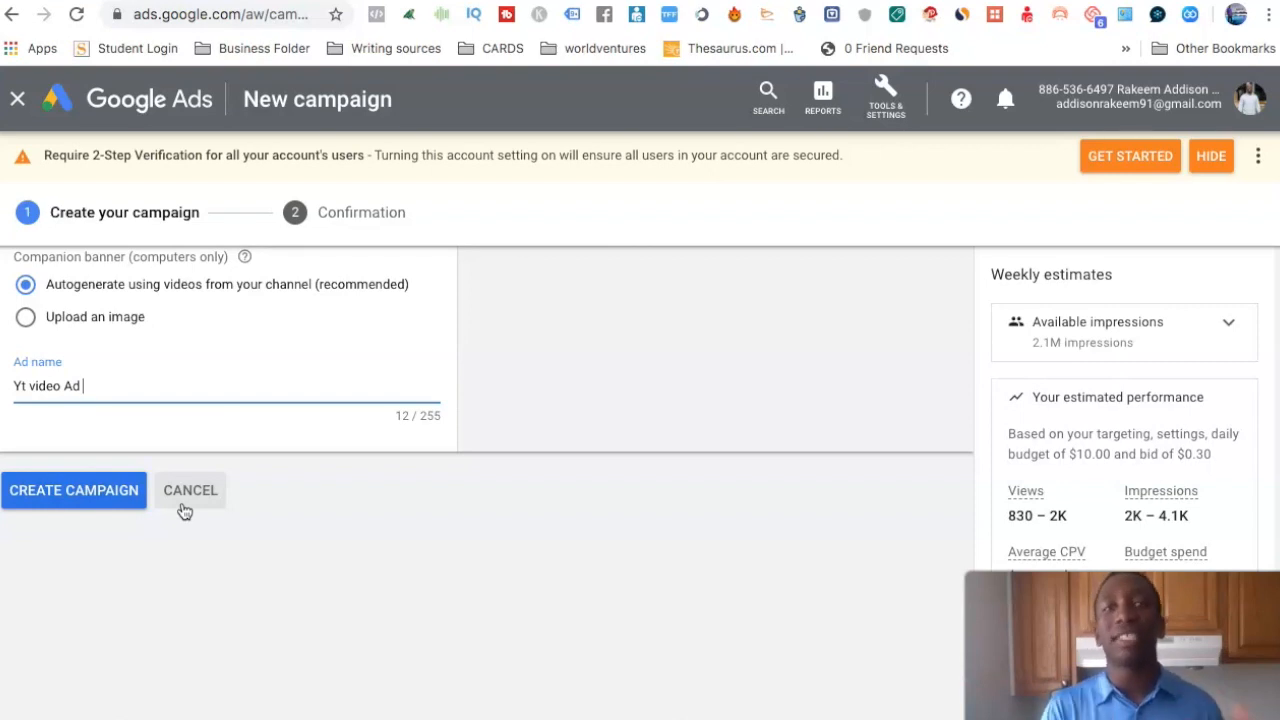
scroll(184, 511, up, 1)
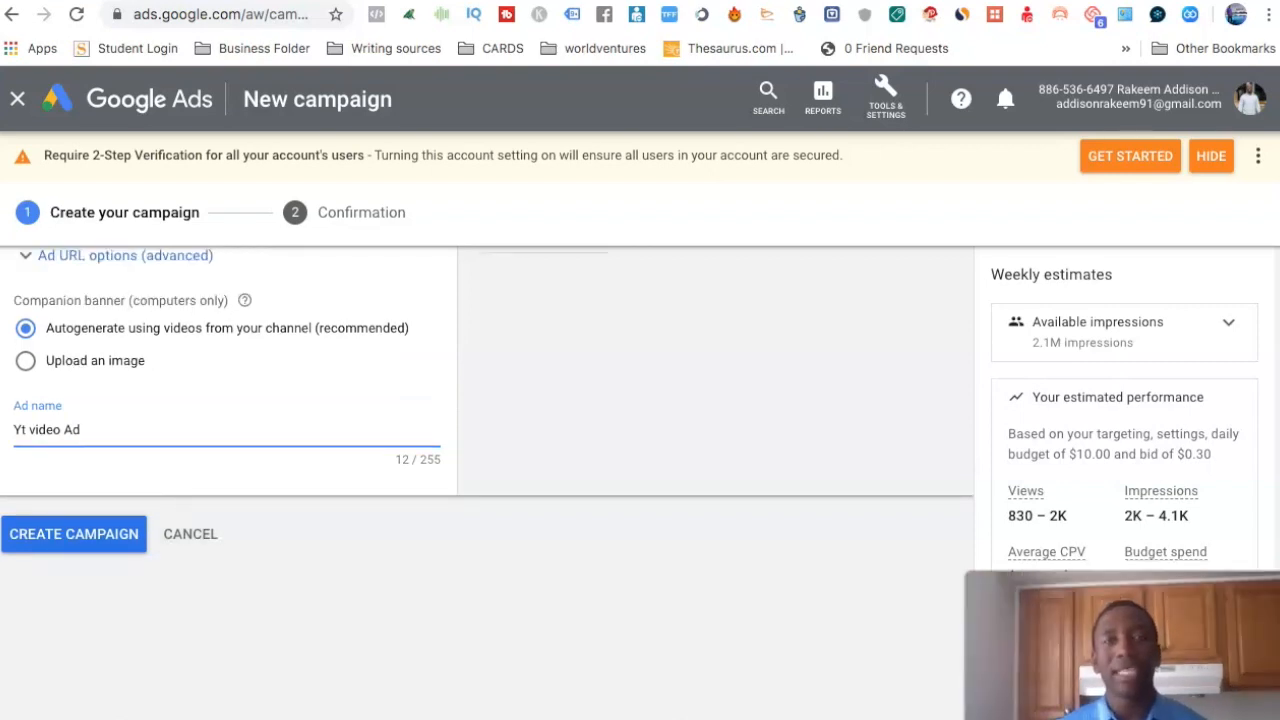